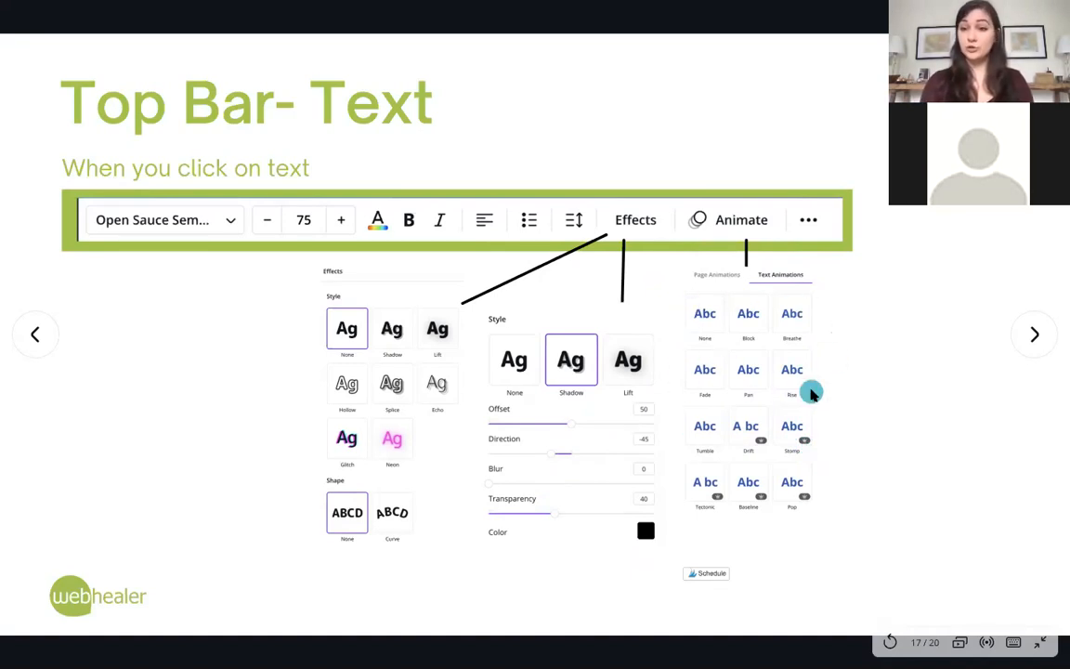
- Advance the presentation two slides, past the Photo/Element top bar slide, to the "Let's Head to Canva" slide
left_click(1033, 338)
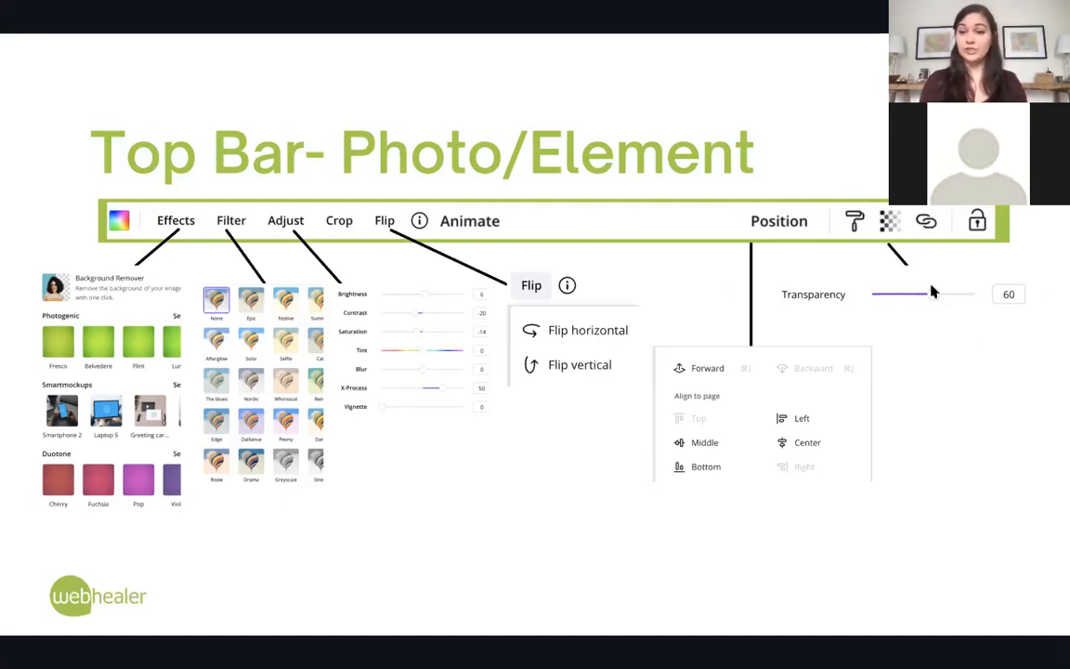
left_click(1033, 338)
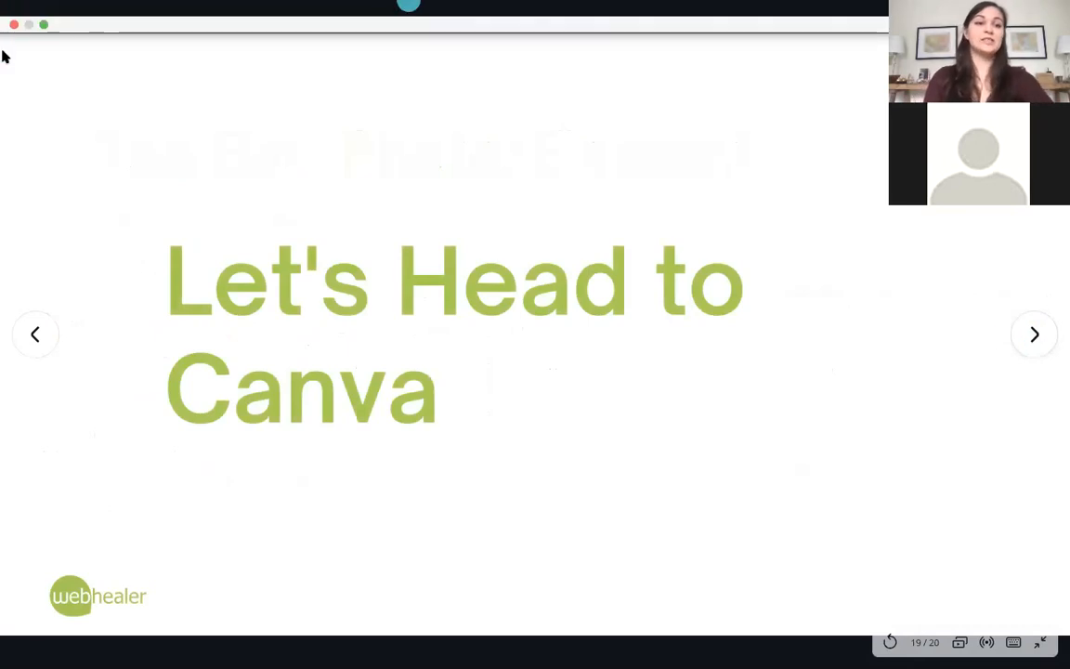
- Leave the full-screen presentation, open the Canva home page in the browser's Templates tab and enlarge the window
left_click(44, 27)
left_click(336, 137)
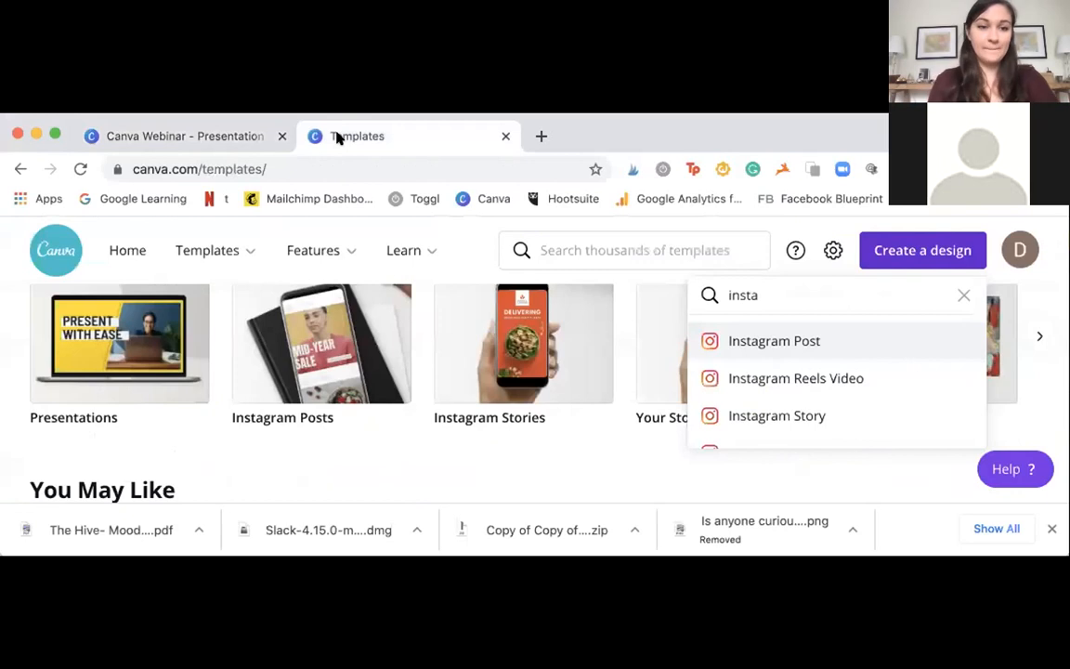
left_click(124, 247)
left_click(121, 246)
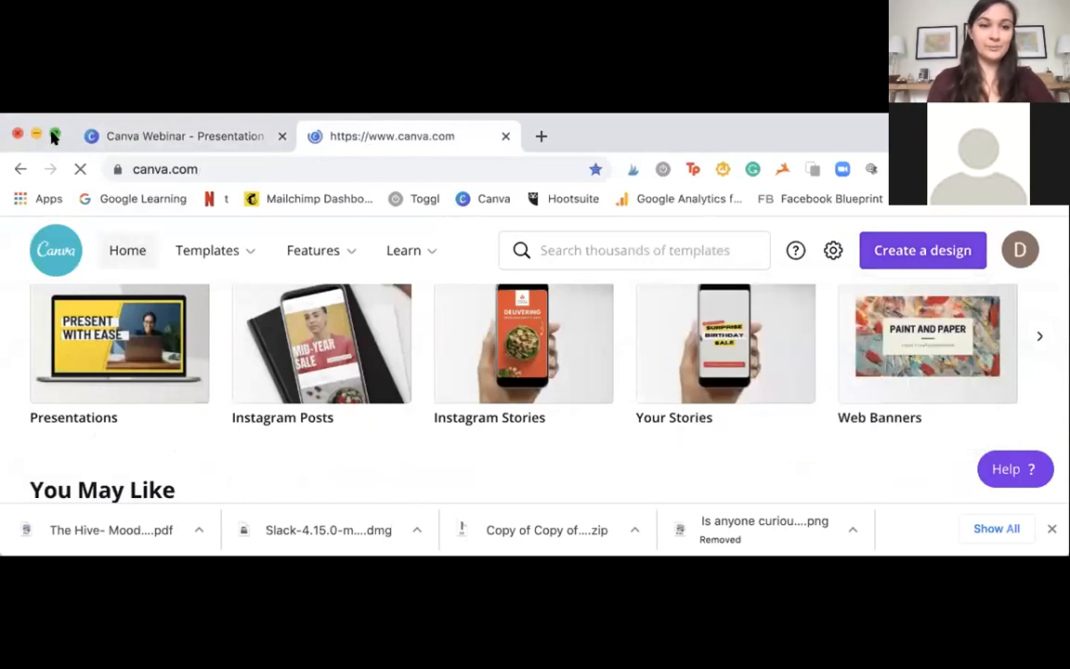
left_click(55, 136)
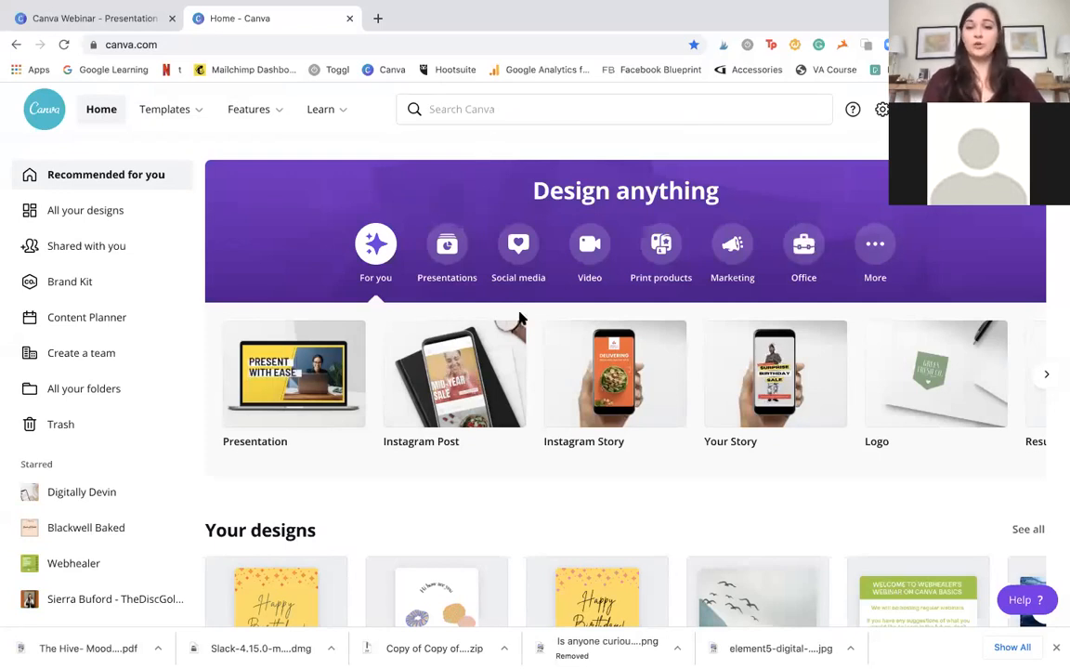
- Look over the home page's design types and templates, plus the All your designs and Shared with you collections
scroll(456, 505, "down", 3)
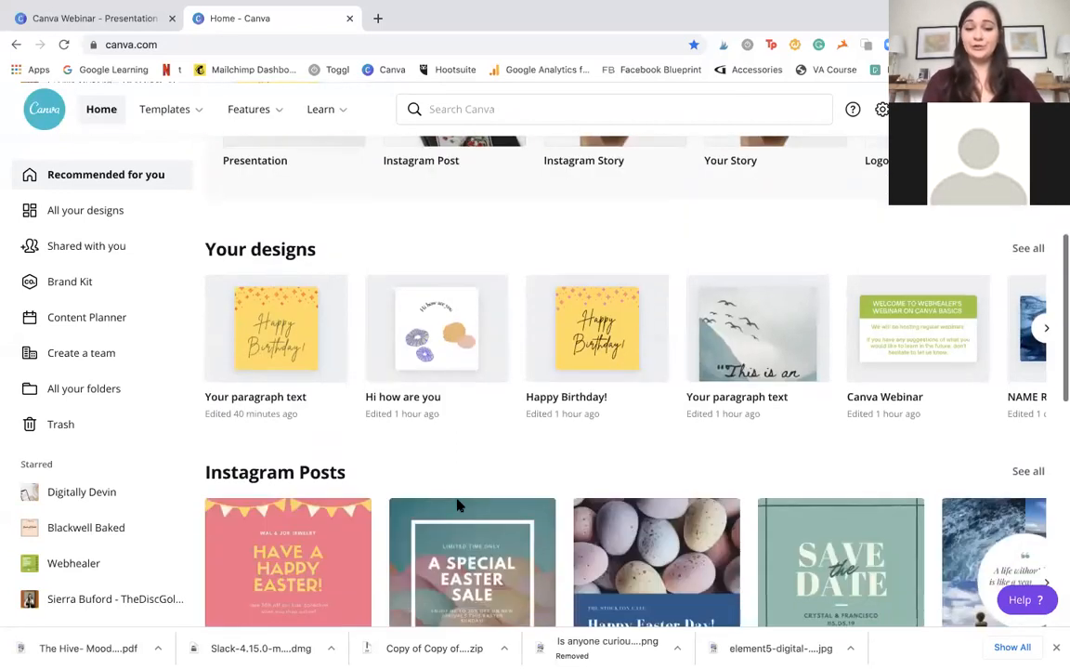
scroll(456, 504, "down", 3)
scroll(456, 506, "up", 1)
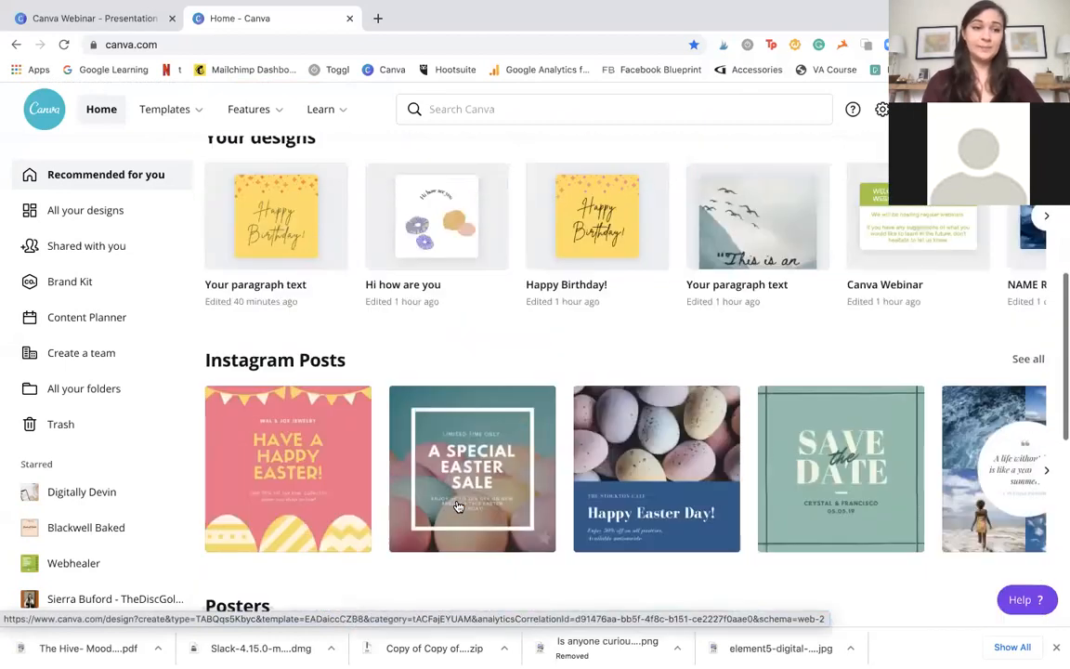
scroll(456, 505, "up", 4)
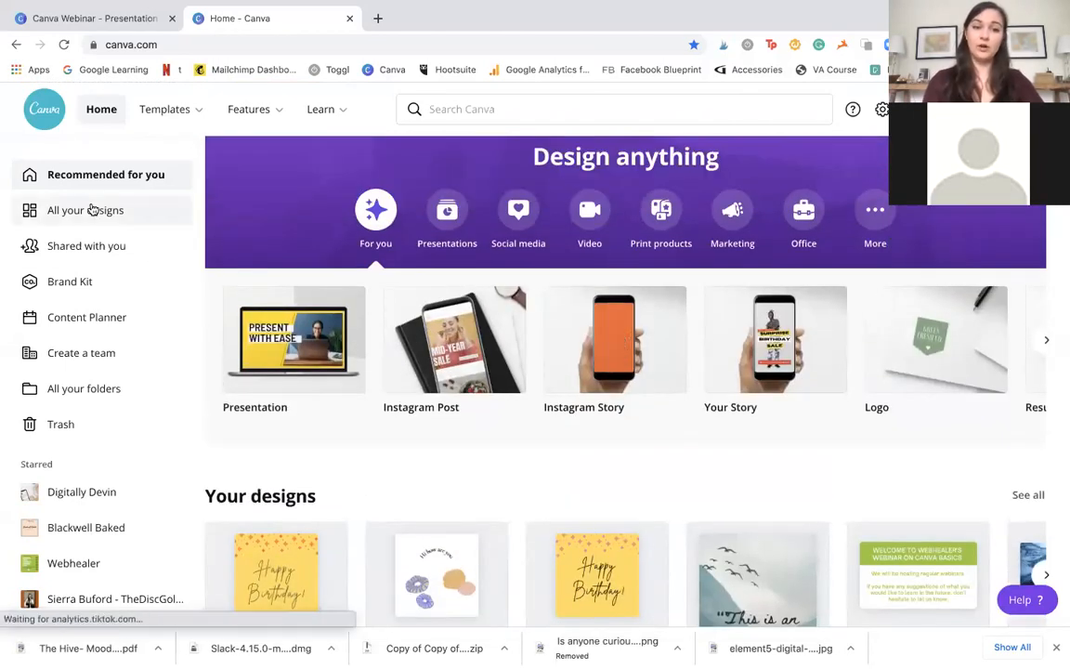
left_click(92, 210)
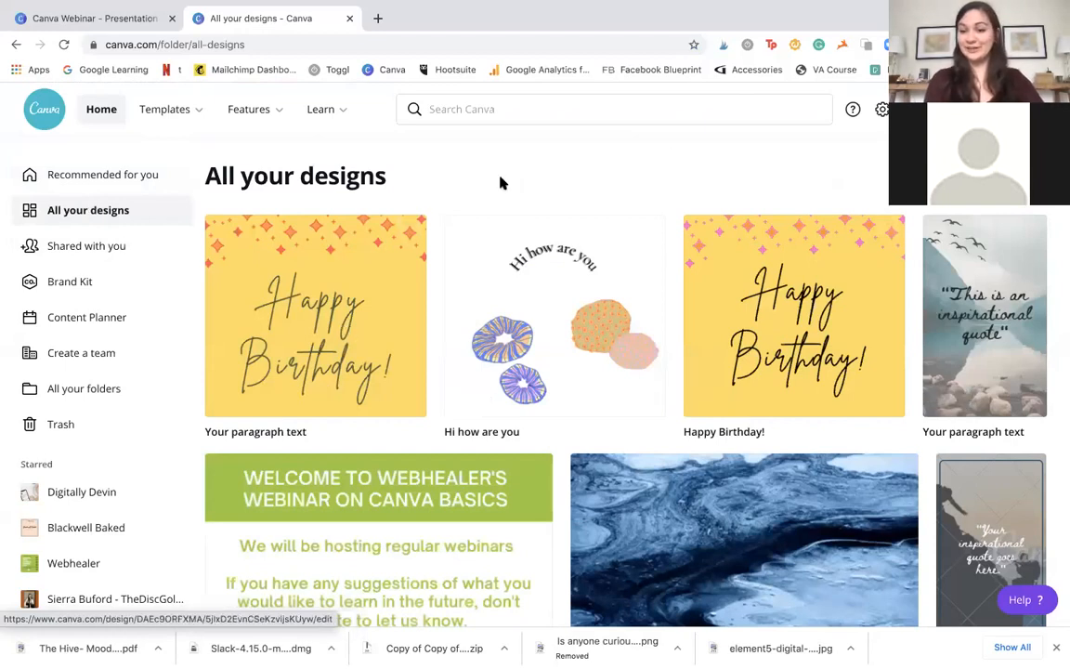
left_click(128, 247)
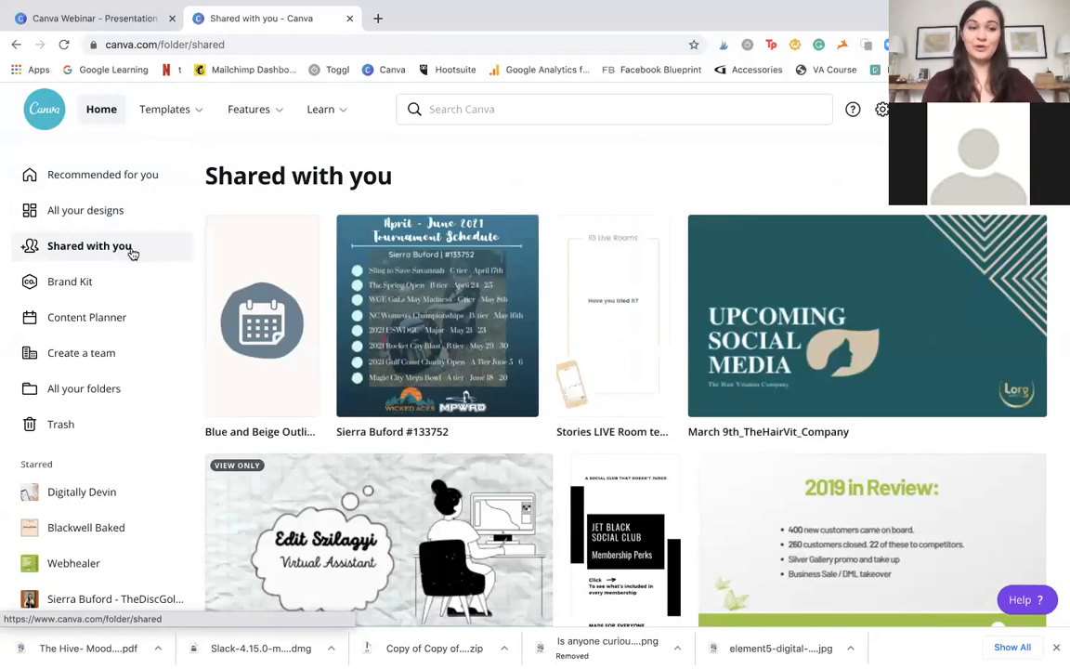
- Add the colour #9B8862 to The Hive palette in the Brand Kit
left_click(107, 282)
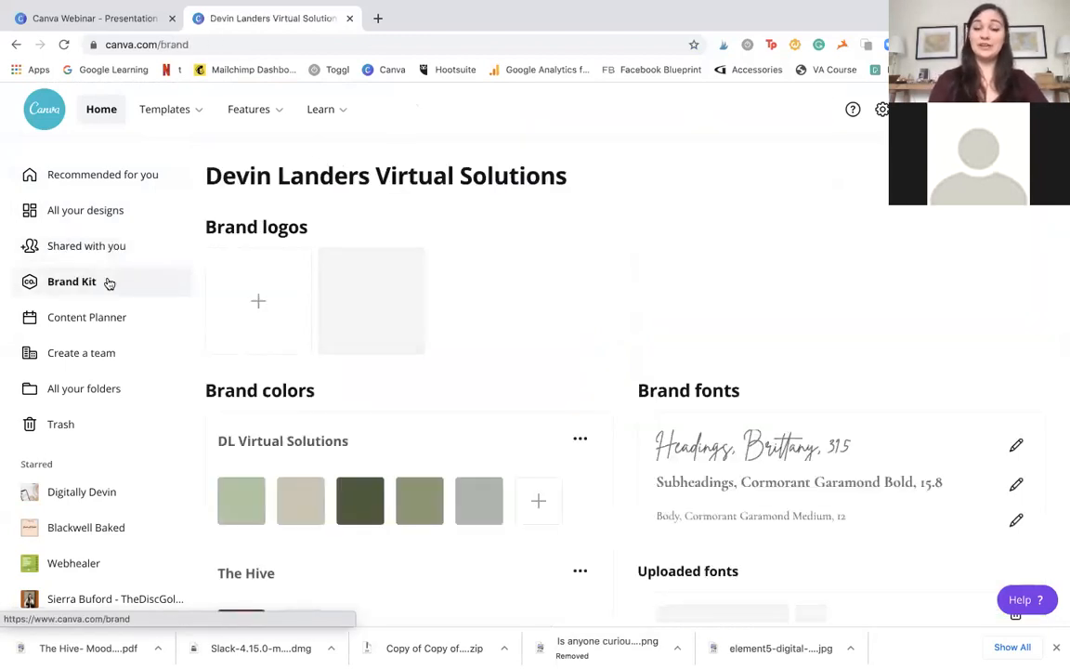
scroll(626, 251, "down", 1)
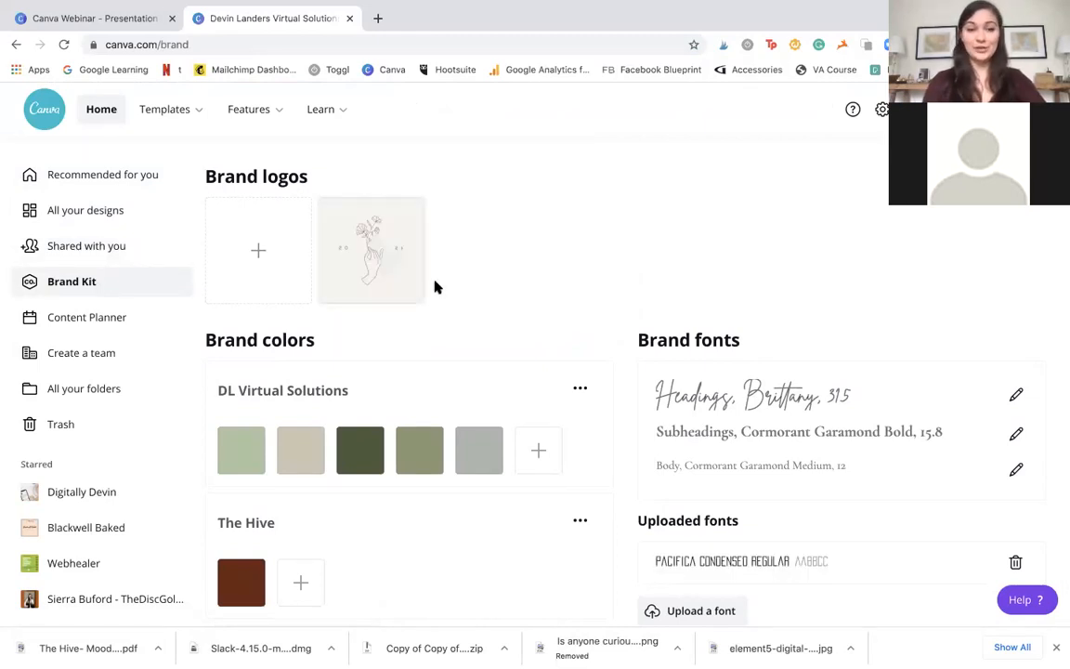
mouse_move(326, 110)
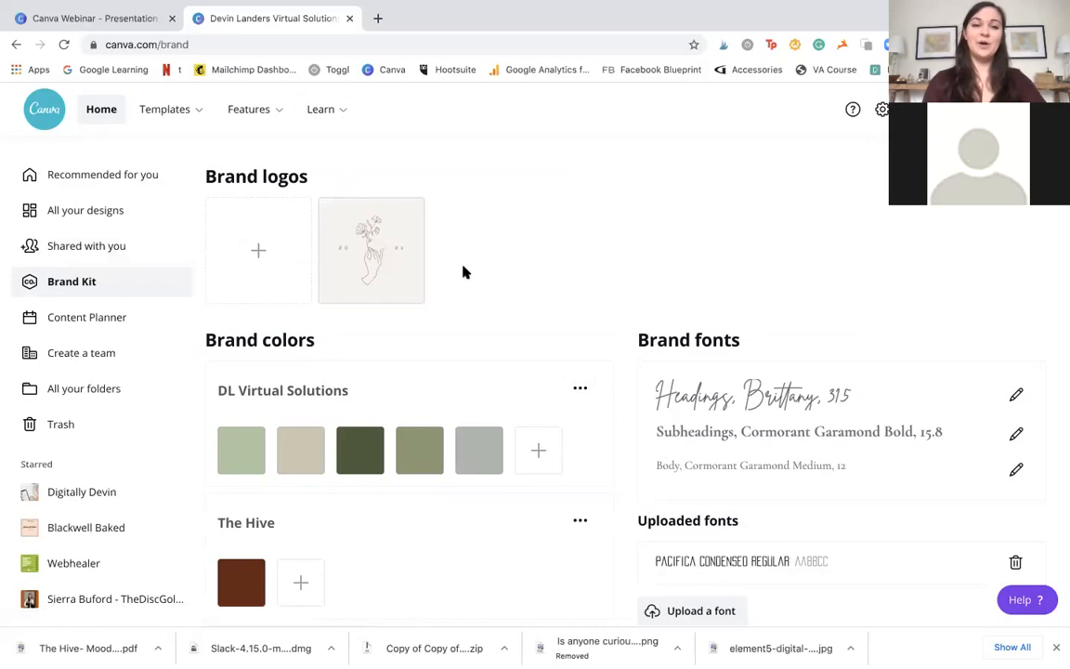
scroll(464, 270, "down", 1)
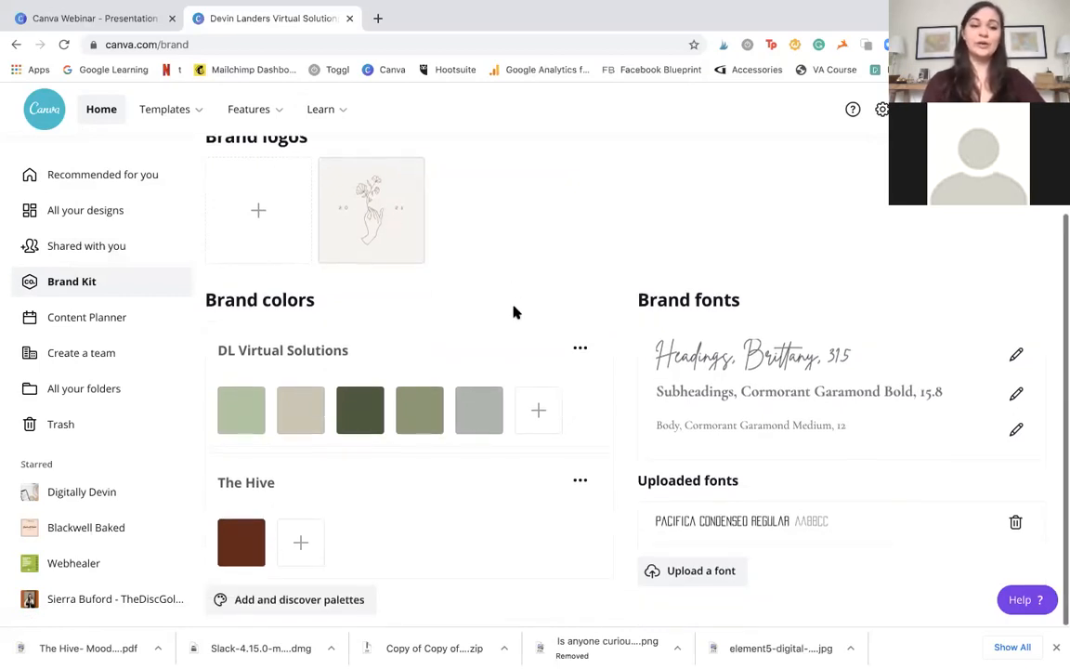
left_click(298, 548)
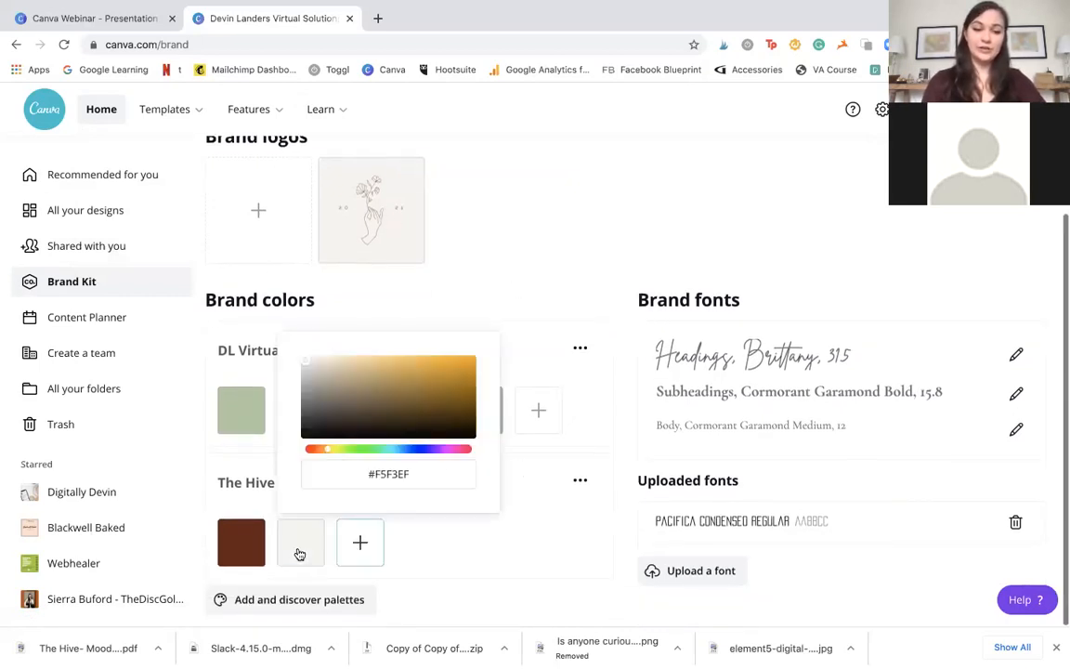
left_click_drag(305, 363, 366, 393)
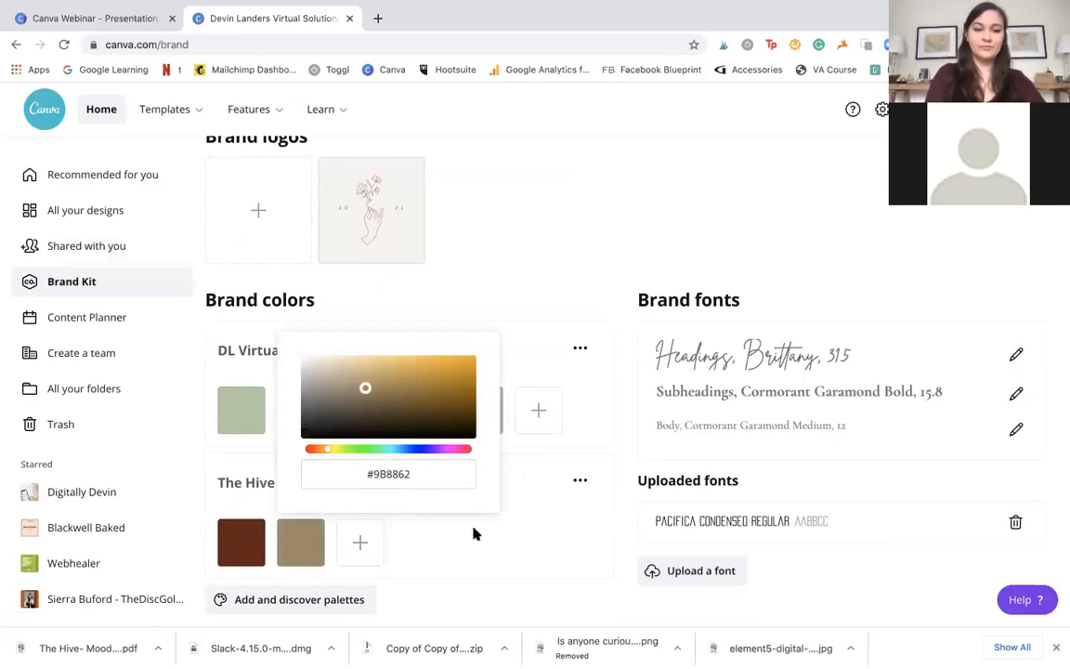
left_click(544, 531)
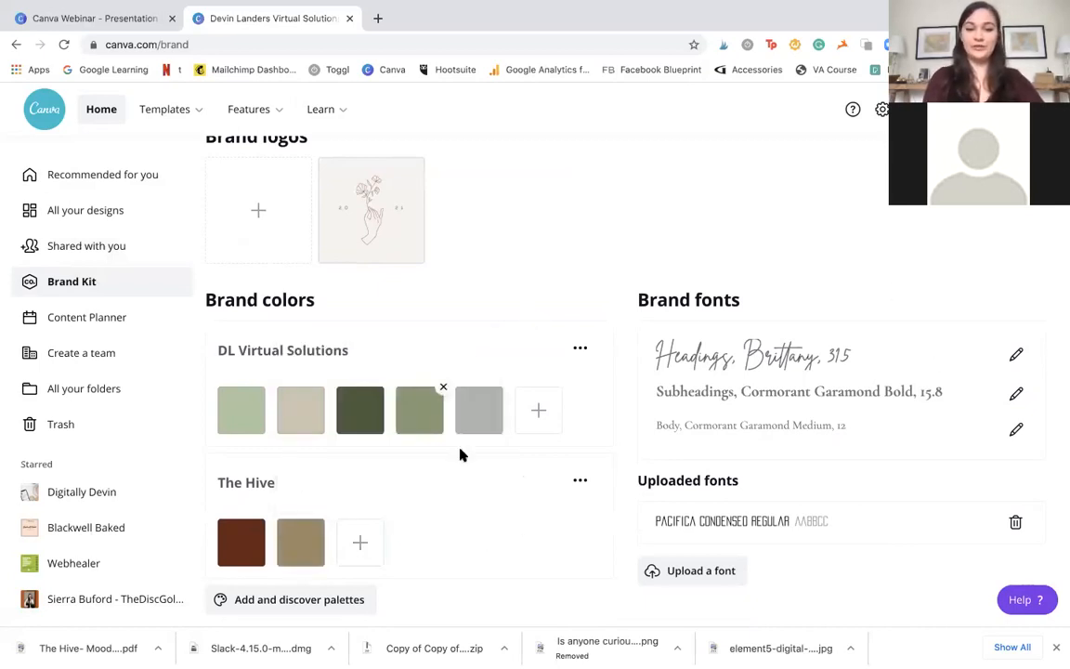
- Browse the ready-made brand colour palettes and search them for "pink" without adding one
left_click(306, 601)
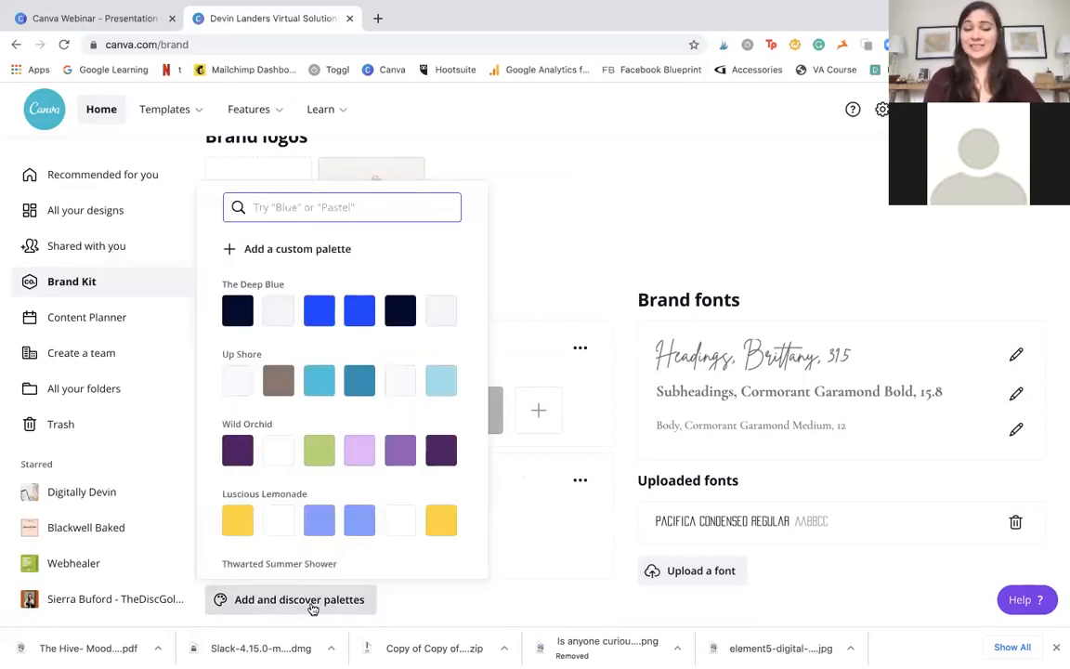
scroll(387, 413, "down", 2)
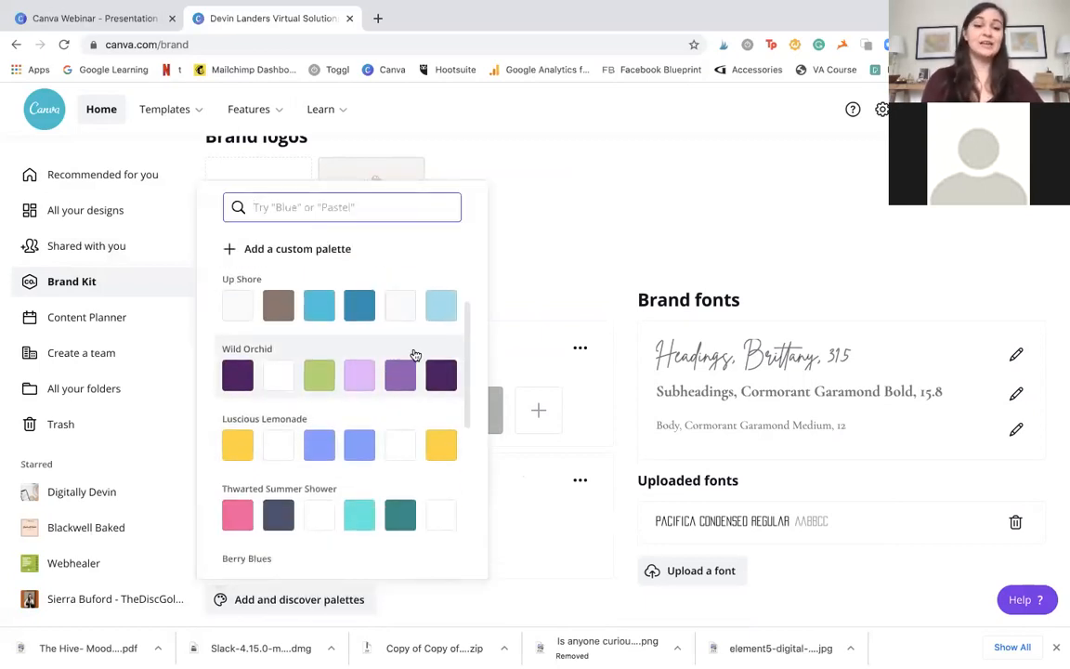
scroll(415, 356, "down", 1)
scroll(415, 356, "down", 10)
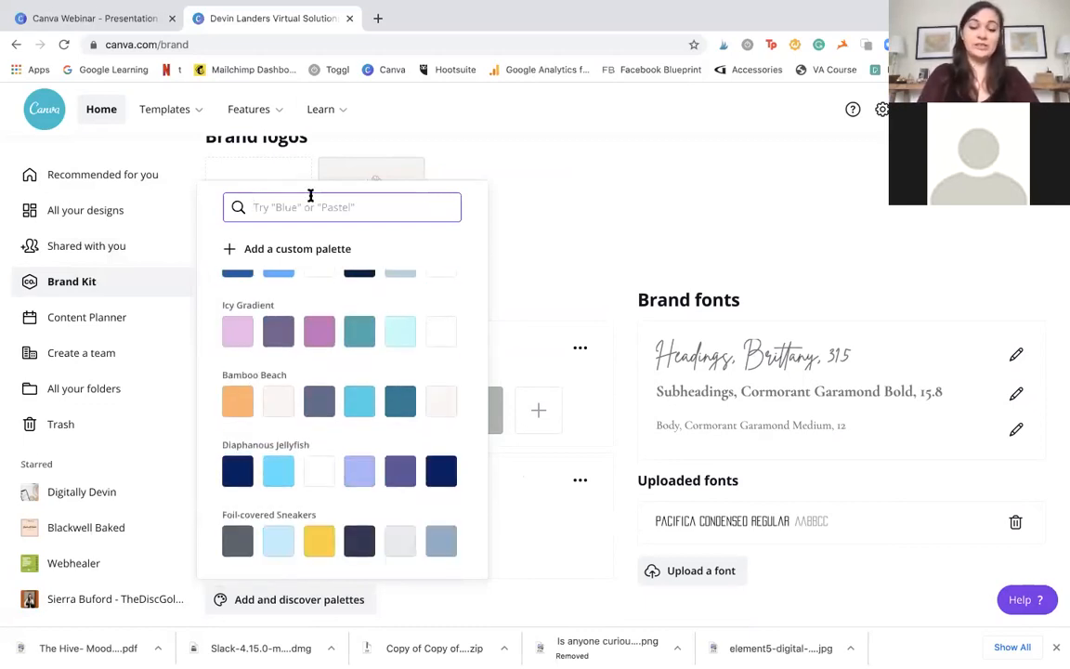
type("pink")
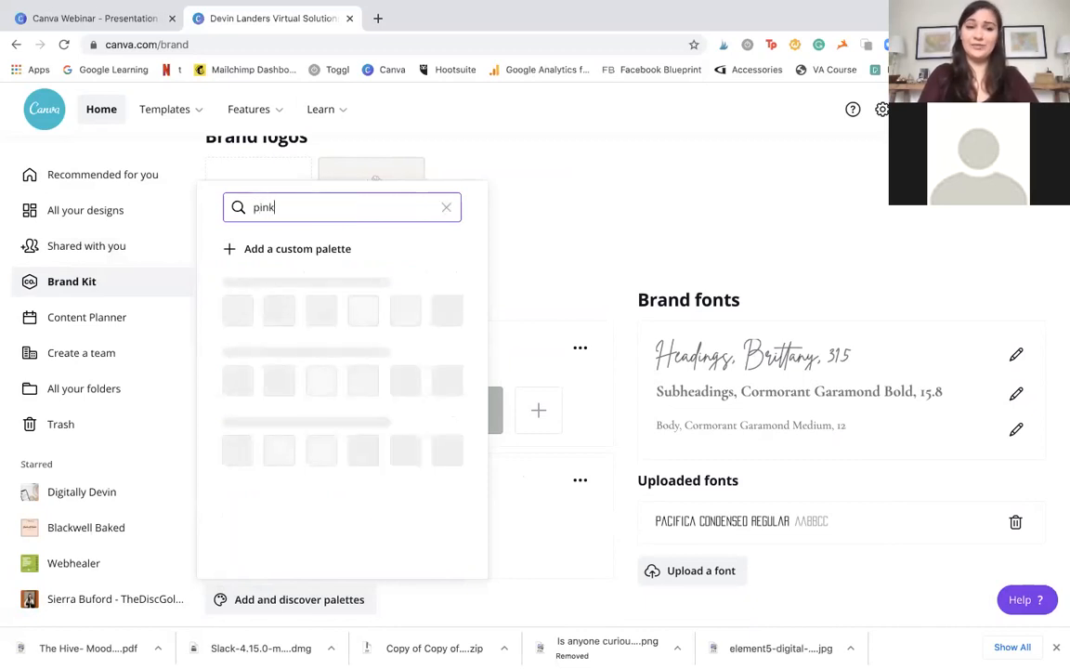
scroll(353, 385, "down", 8)
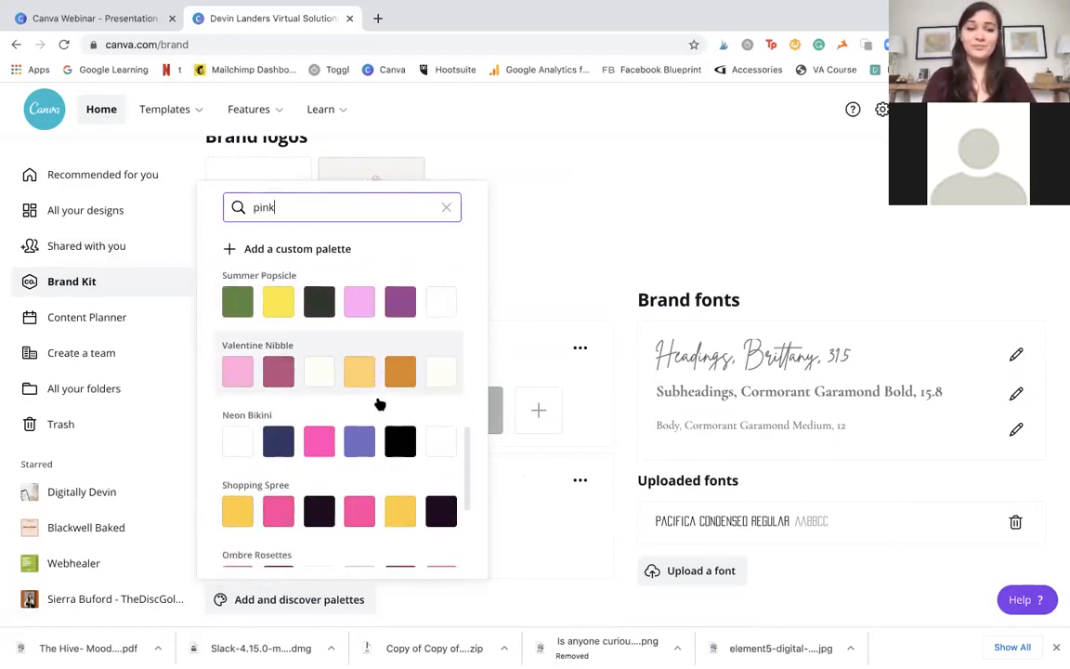
left_click(560, 214)
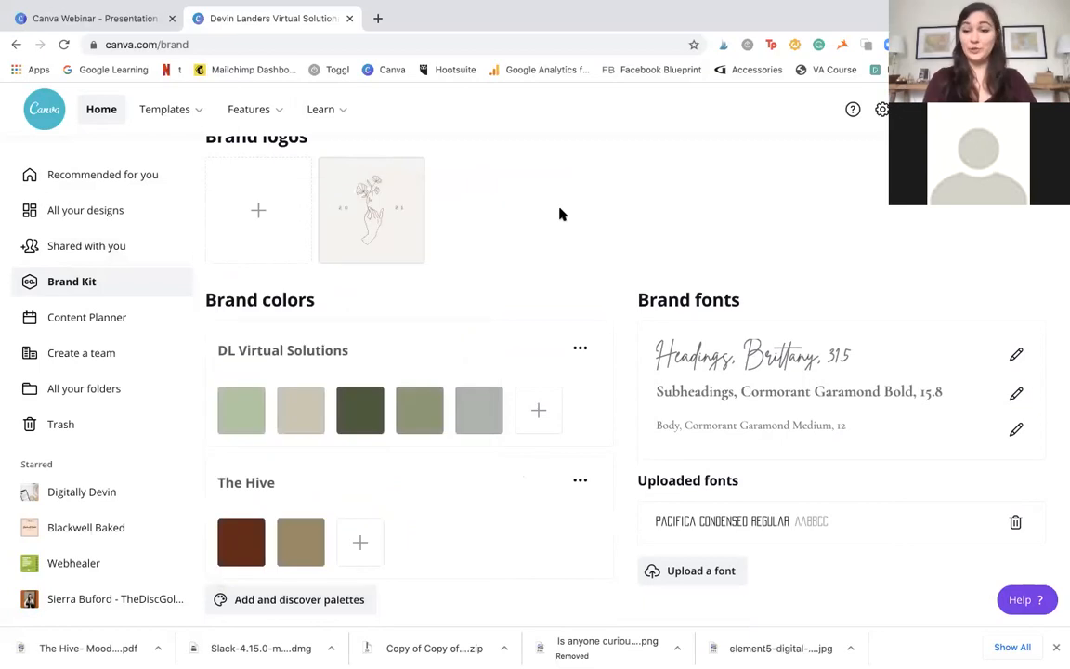
- View the Content Planner calendar and the folders available for moving the first Happy Birthday design in All your designs
left_click(127, 316)
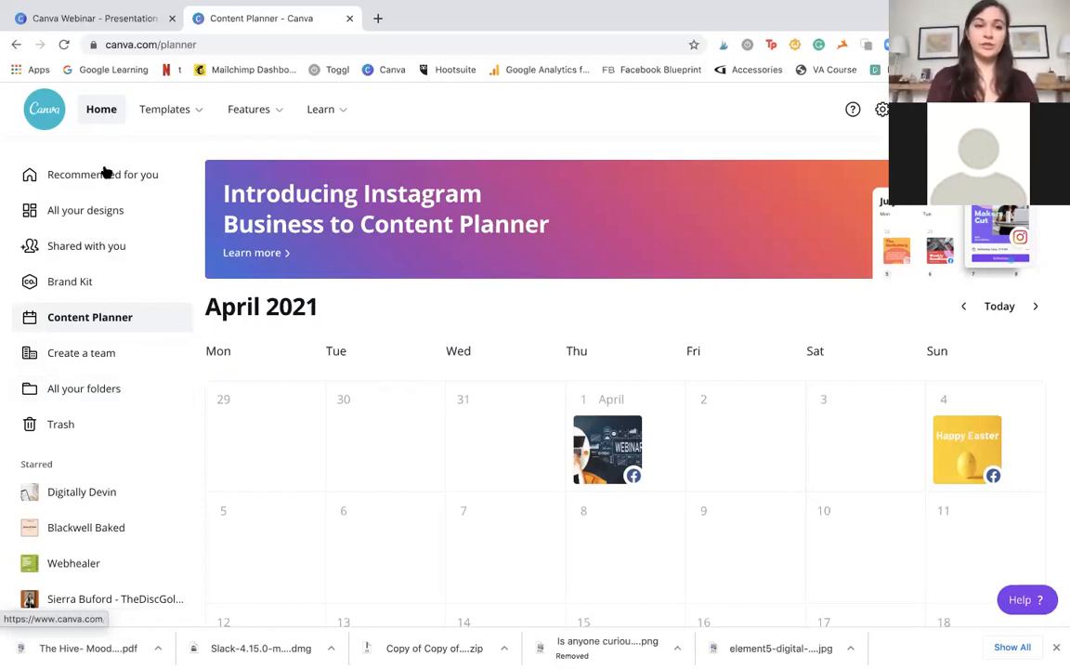
left_click(101, 219)
mouse_move(382, 307)
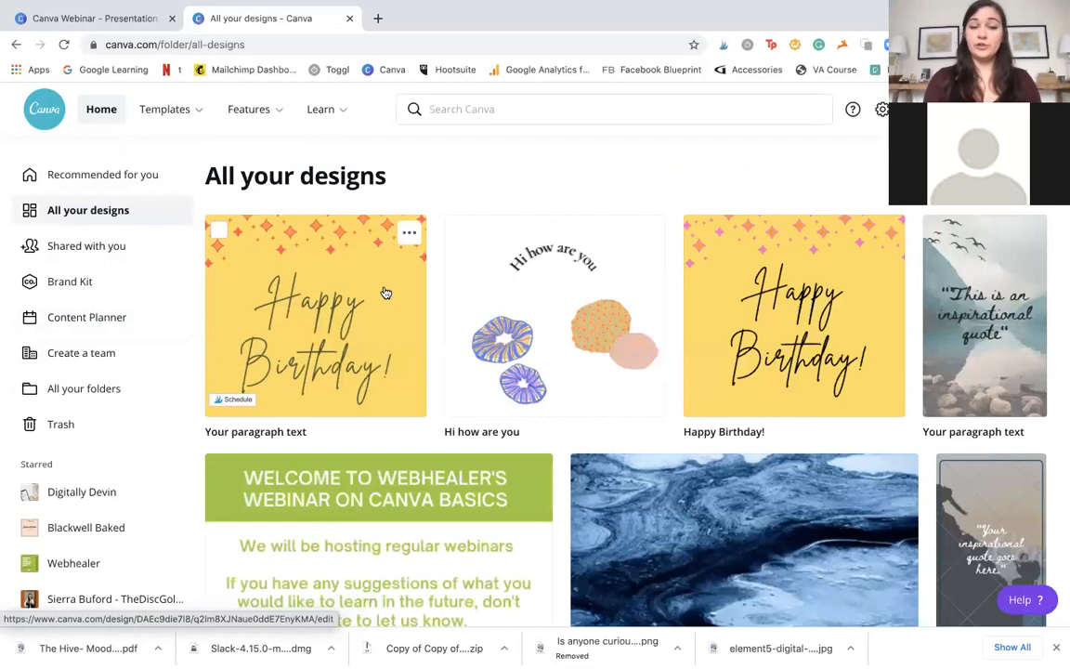
left_click(409, 234)
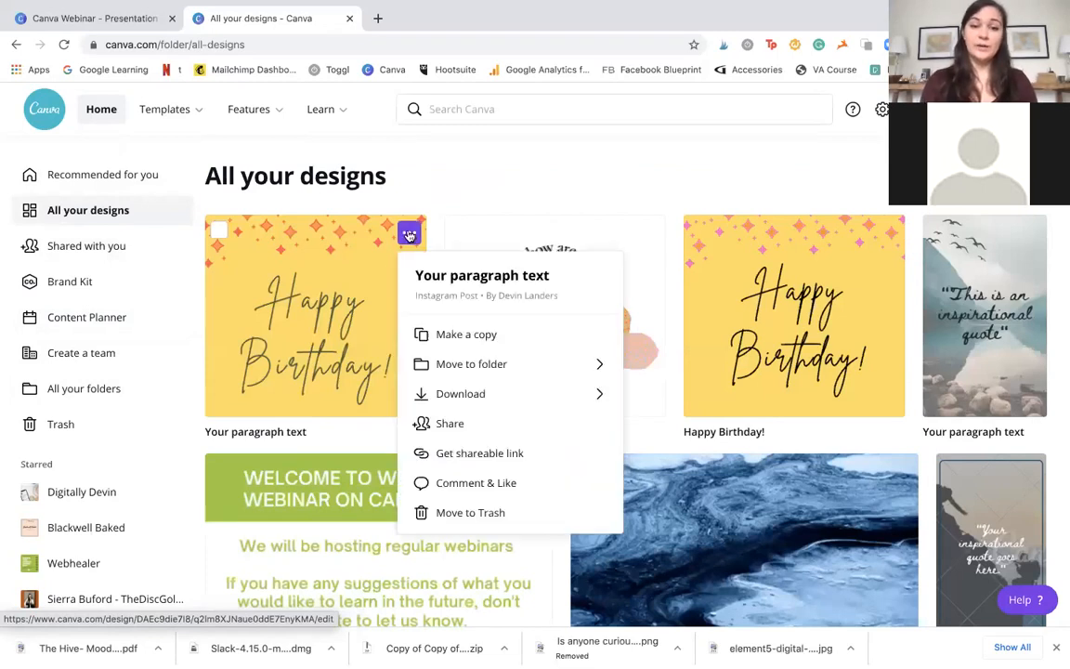
left_click(498, 366)
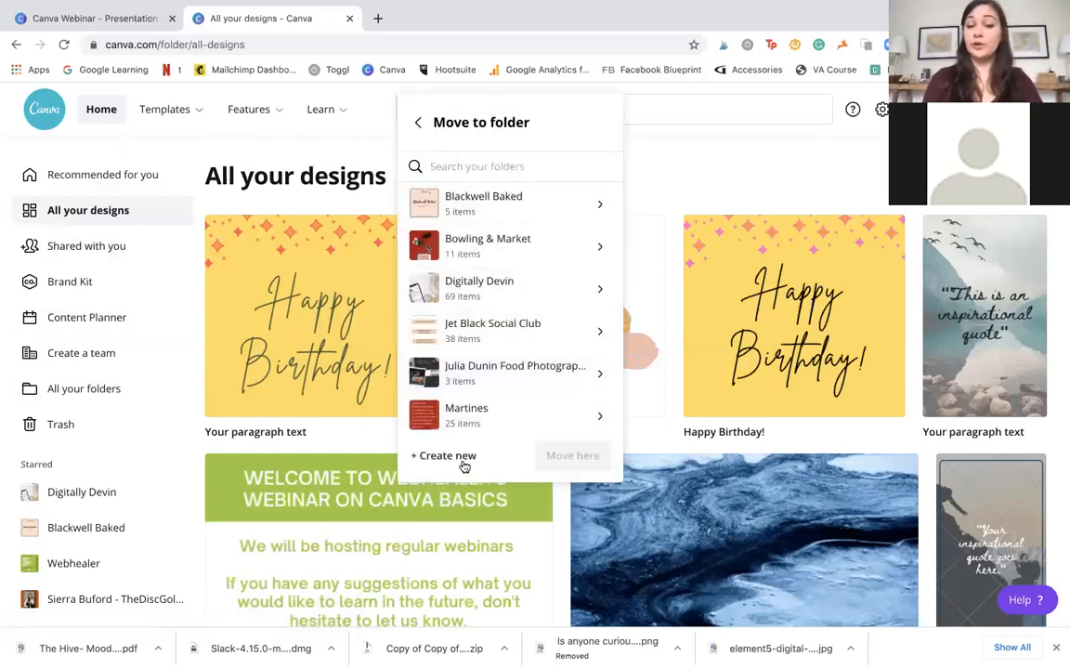
left_click(711, 155)
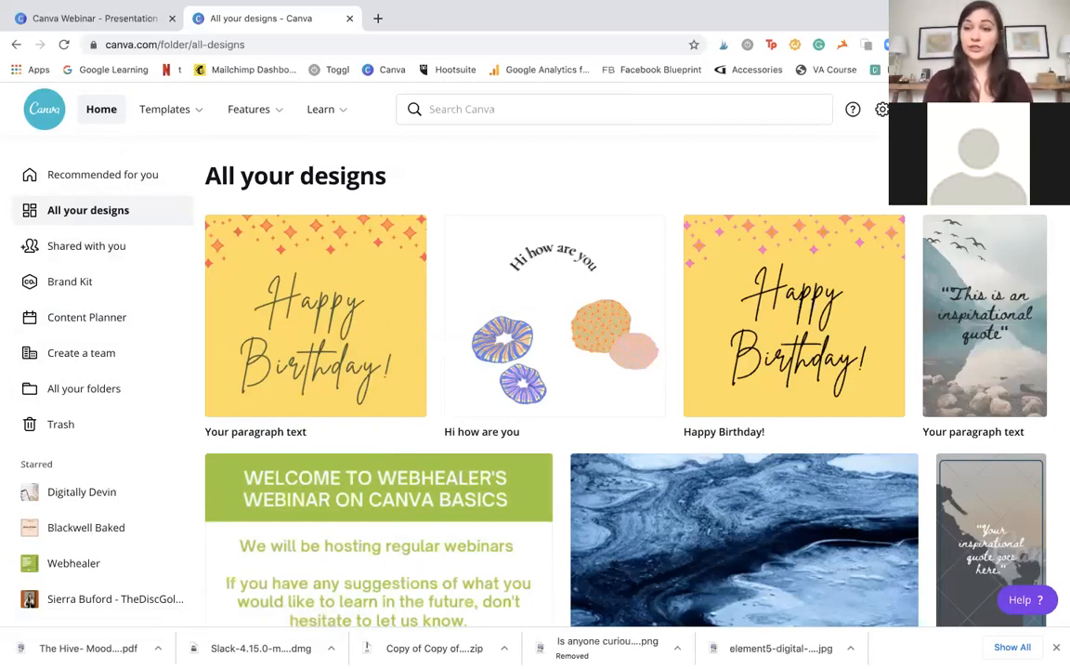
- Create a blank Instagram Post design by searching the design types for "instag", and select its empty page
left_click(1013, 109)
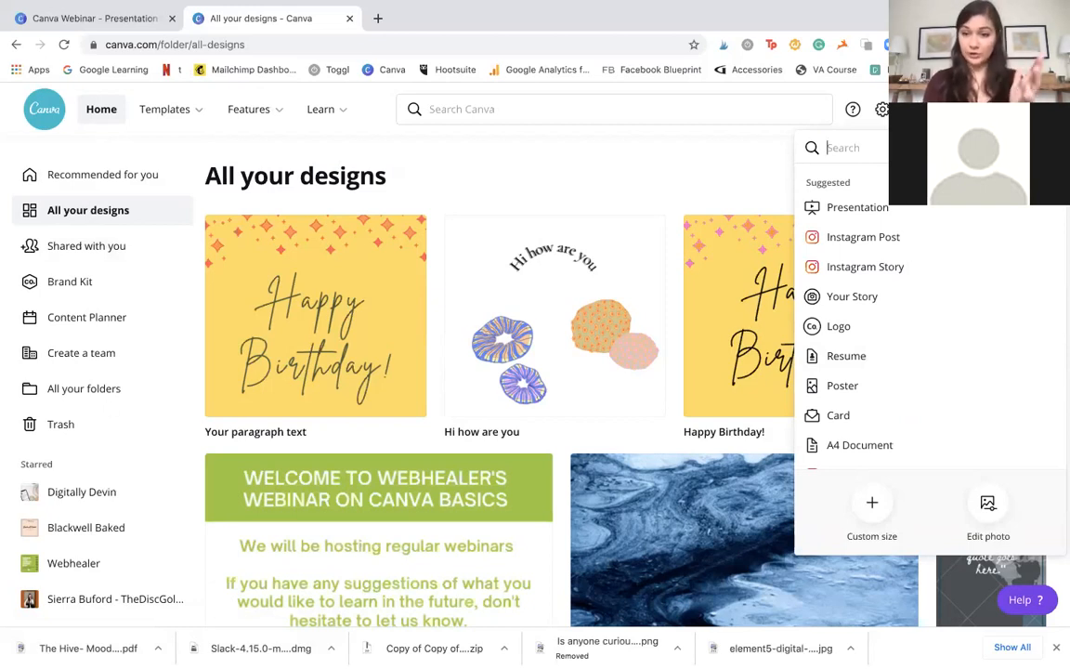
scroll(863, 340, "down", 10)
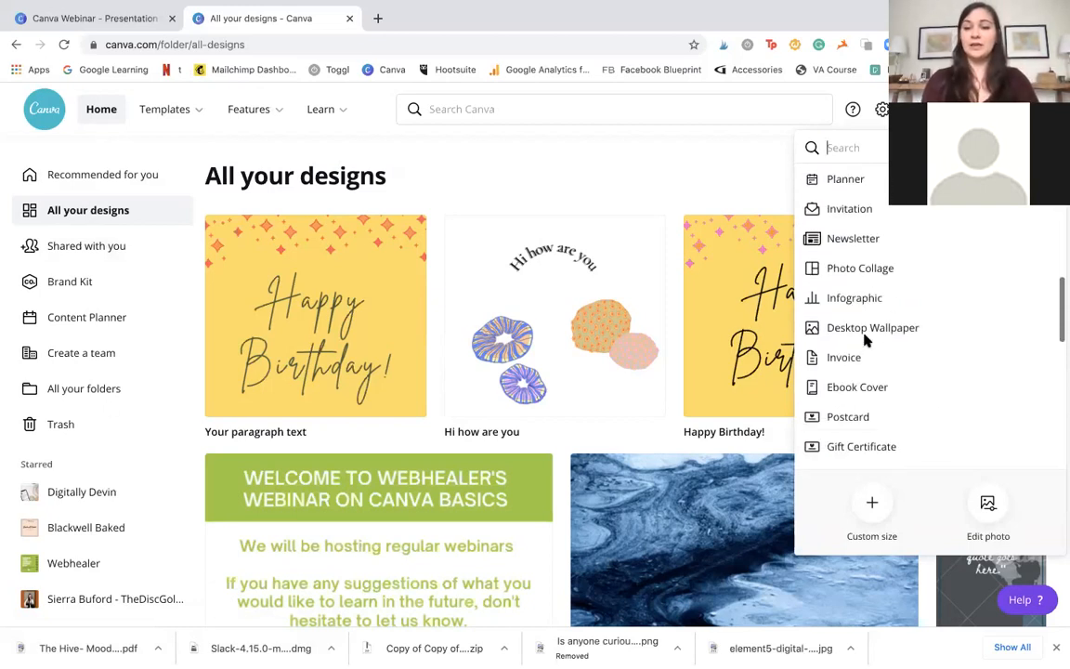
scroll(919, 390, "down", 6)
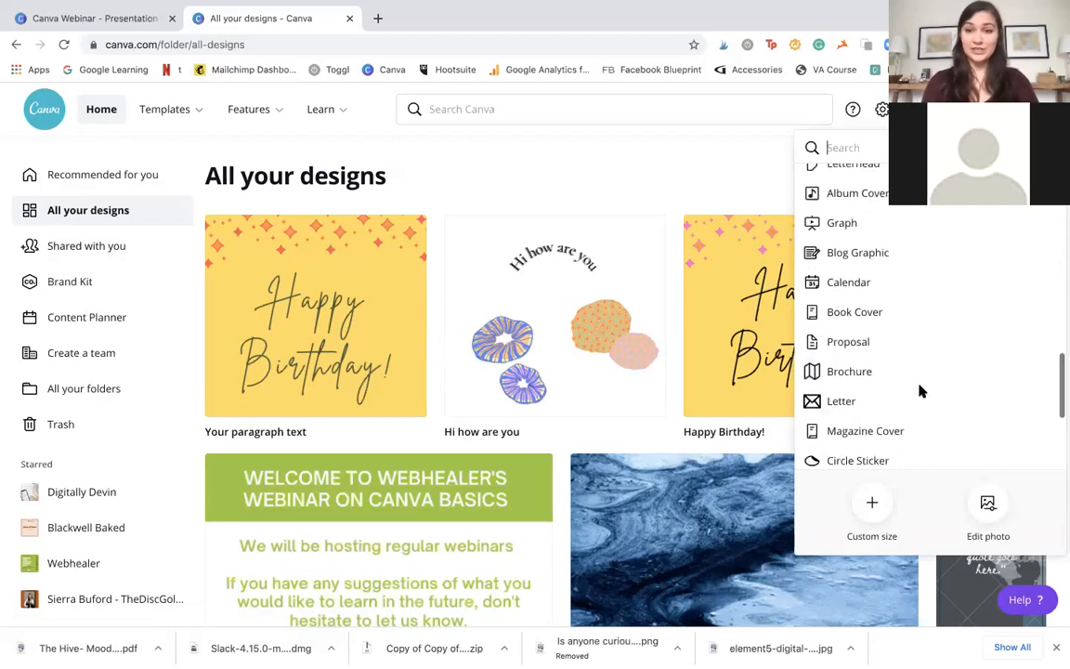
scroll(933, 260, "up", 15)
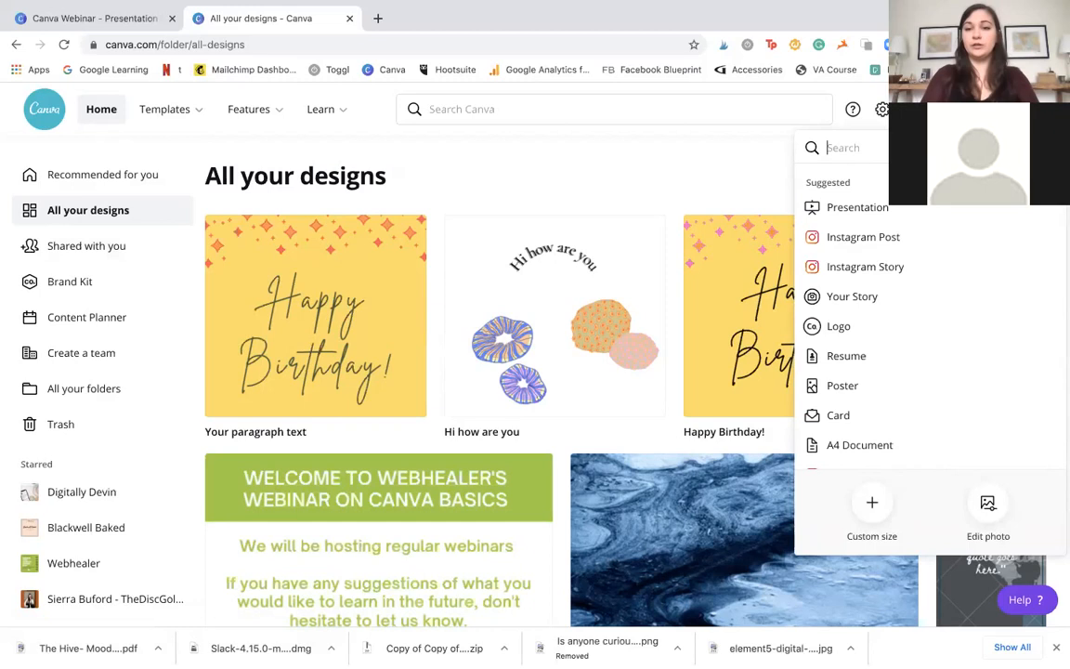
type("insta")
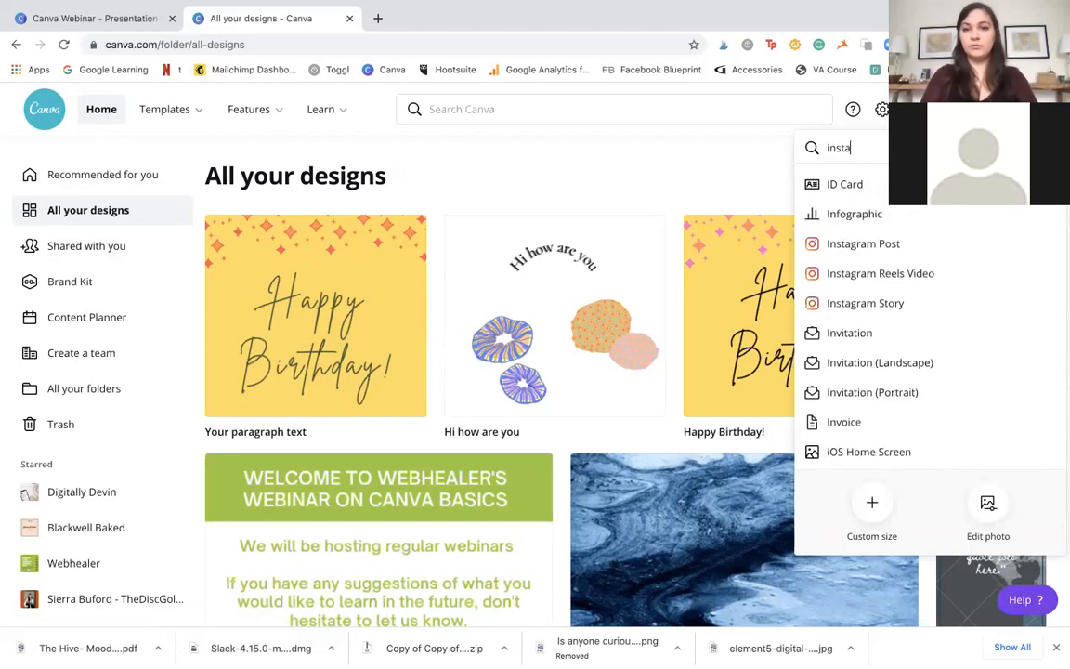
type("g")
left_click(870, 184)
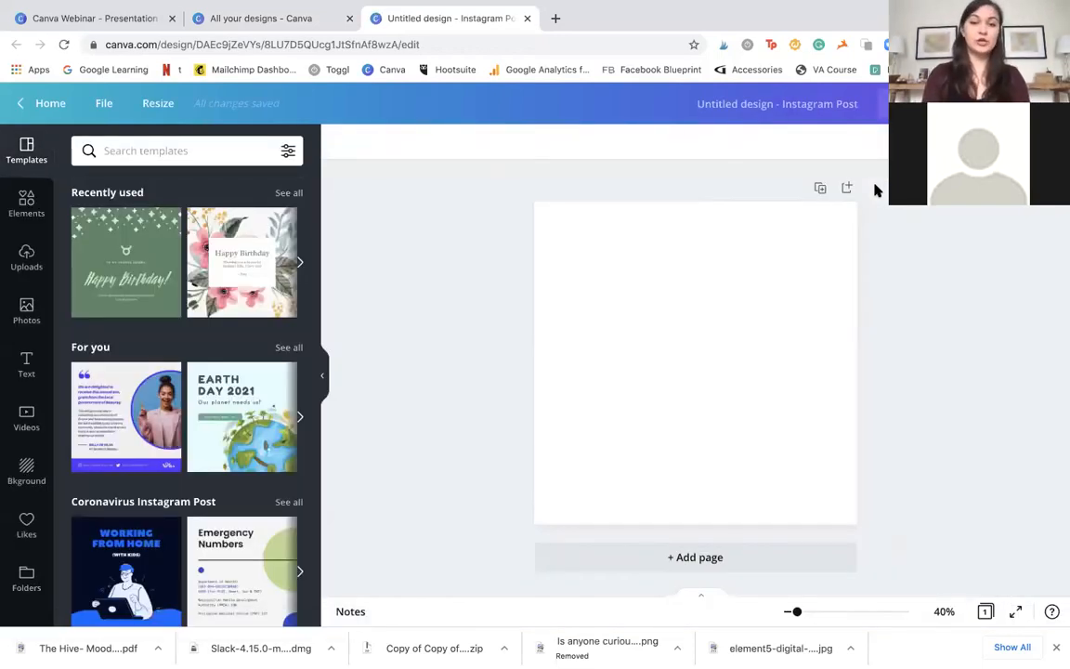
left_click(668, 321)
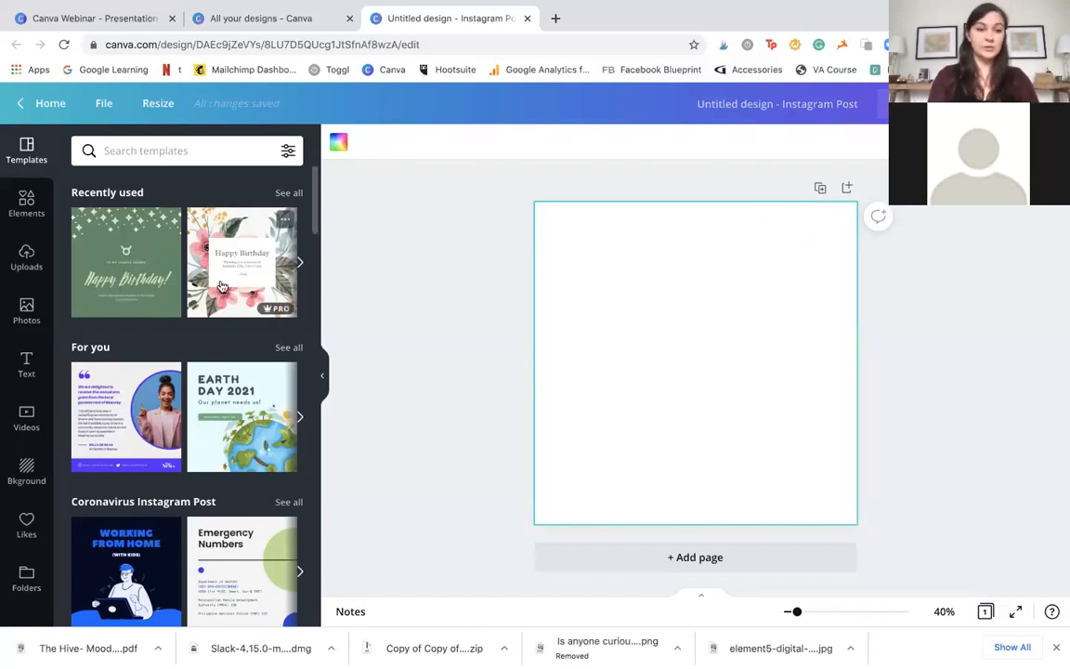
- Filter the photo library so that only free photos are shown
left_click(27, 312)
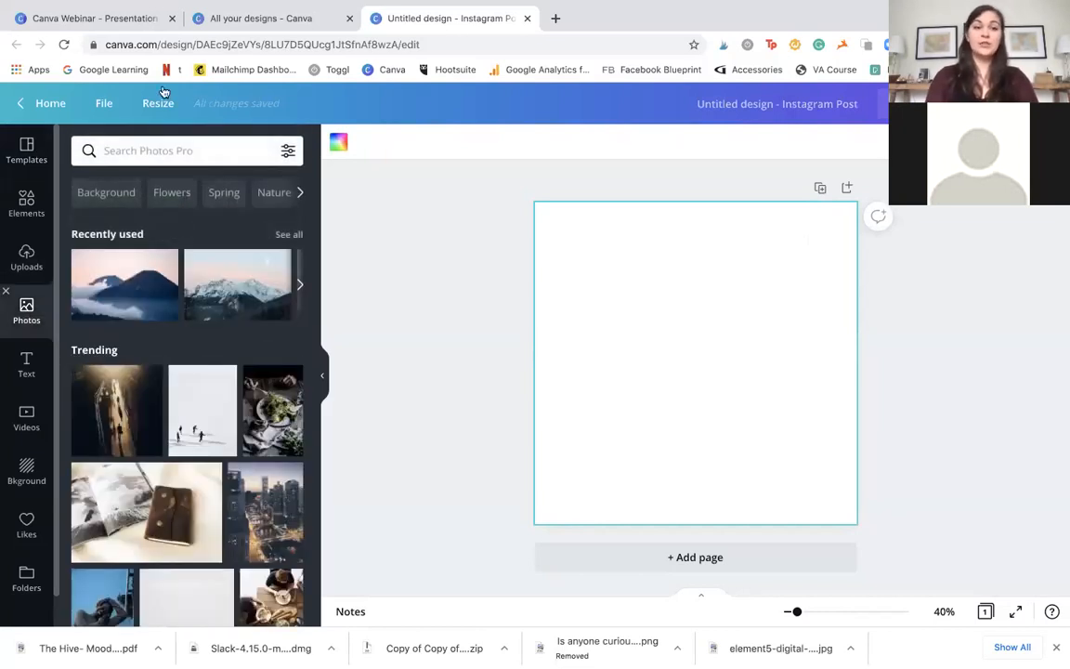
left_click(288, 151)
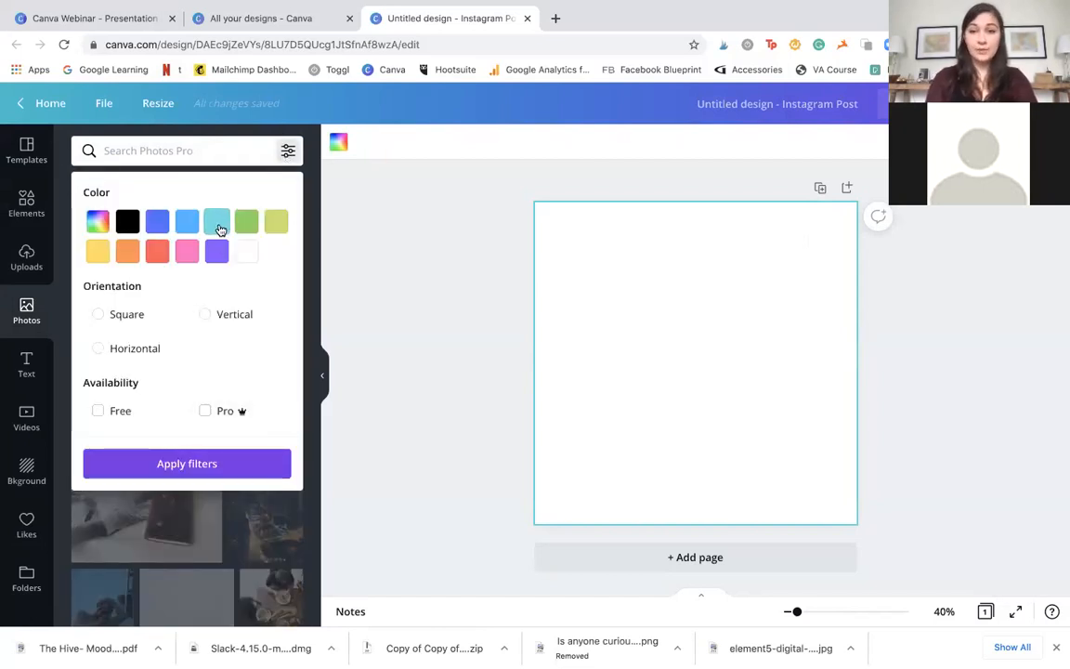
left_click(99, 410)
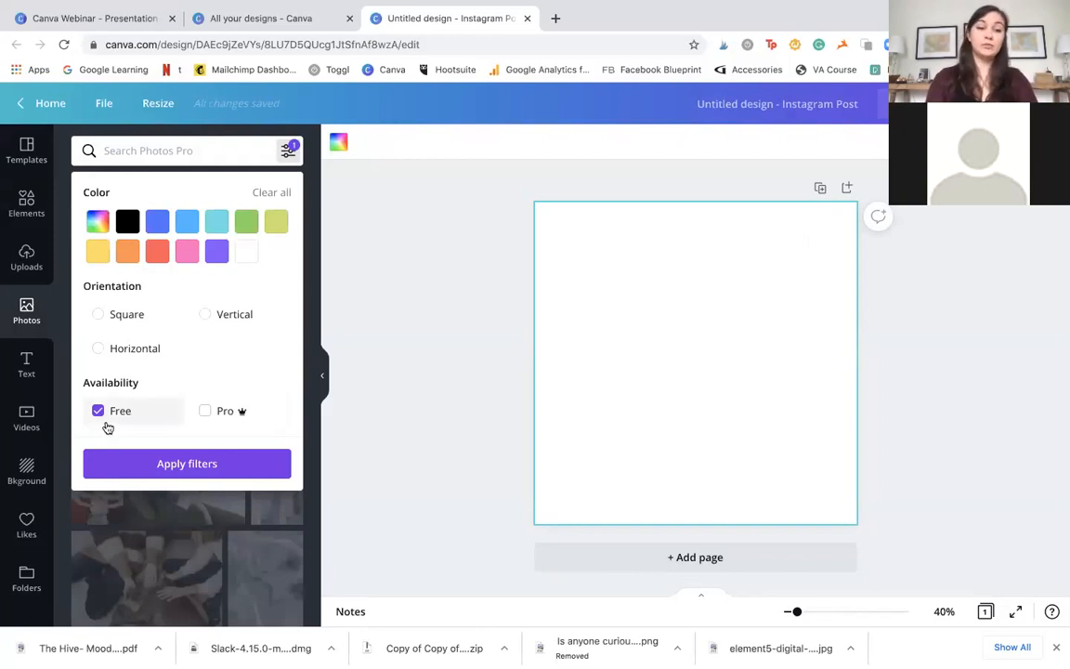
left_click(224, 469)
scroll(263, 281, "down", 3)
scroll(262, 281, "up", 3)
- Search the photo library for "mountain" and browse the photos
left_click(219, 156)
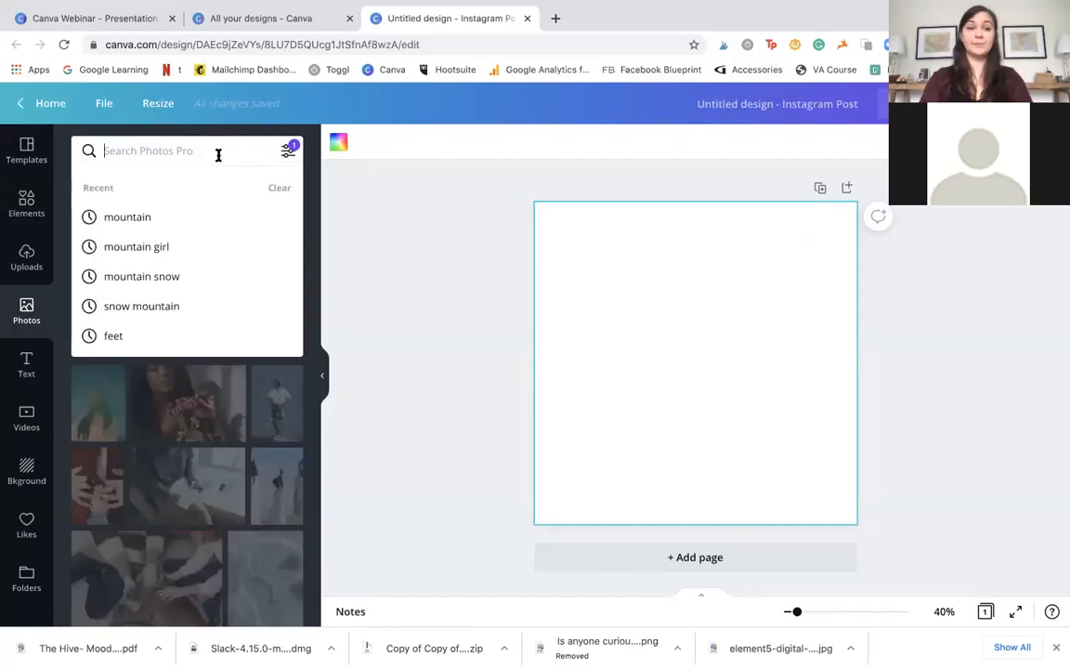
type("mountain")
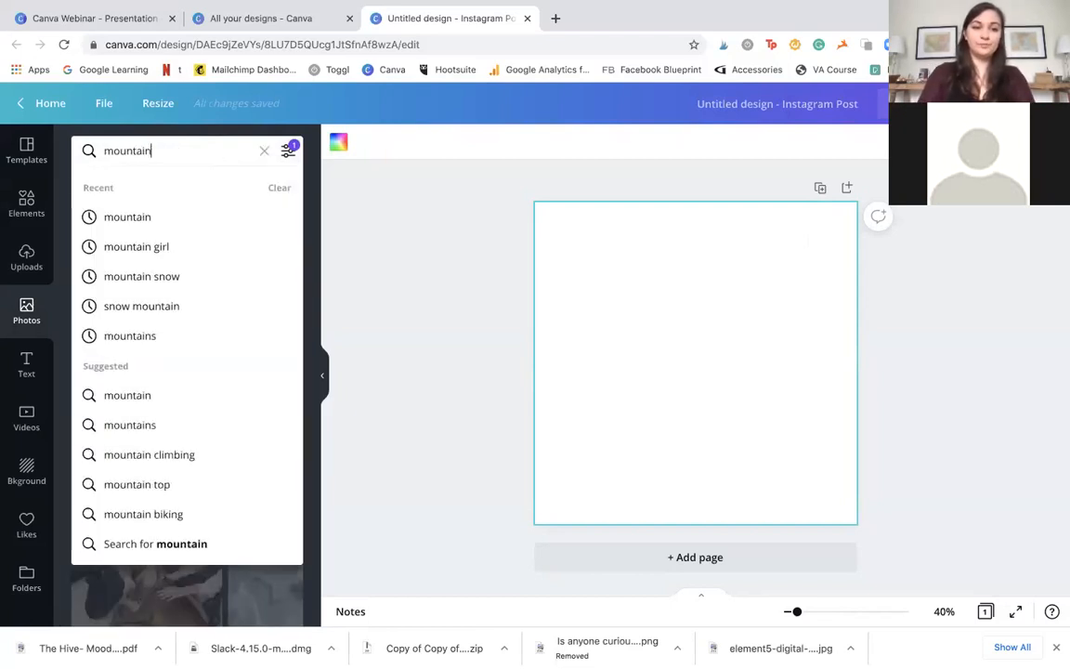
key("Return")
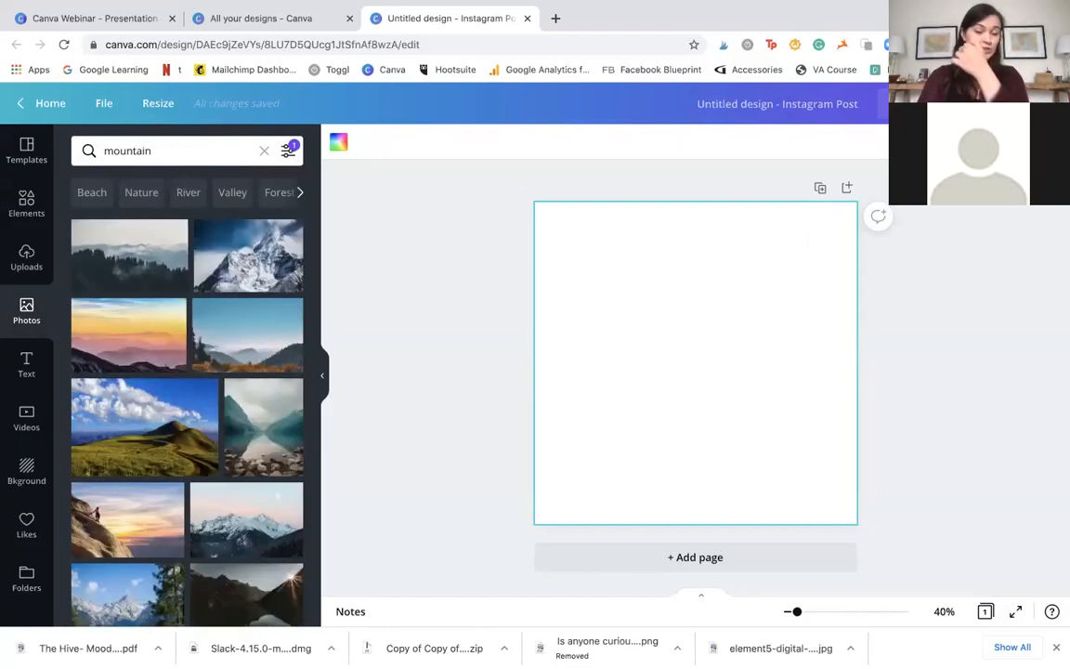
scroll(261, 390, "down", 3)
scroll(238, 397, "up", 3)
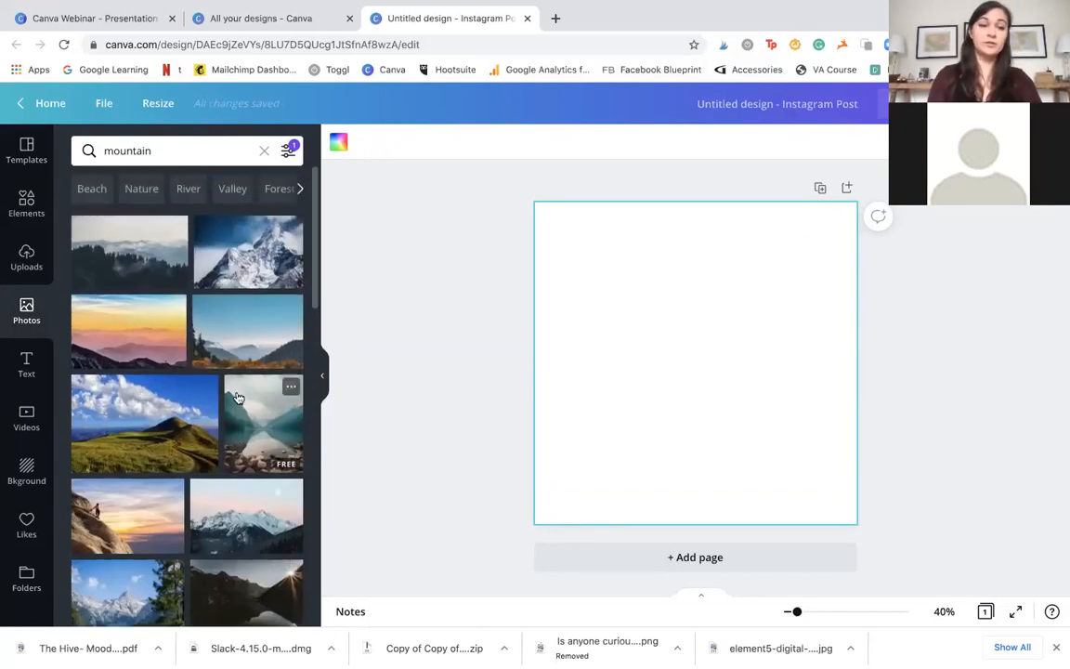
- Try the more specific photo searches "mountain snow" and "mountain girl" and browse the photos
left_click(189, 153)
type("snow")
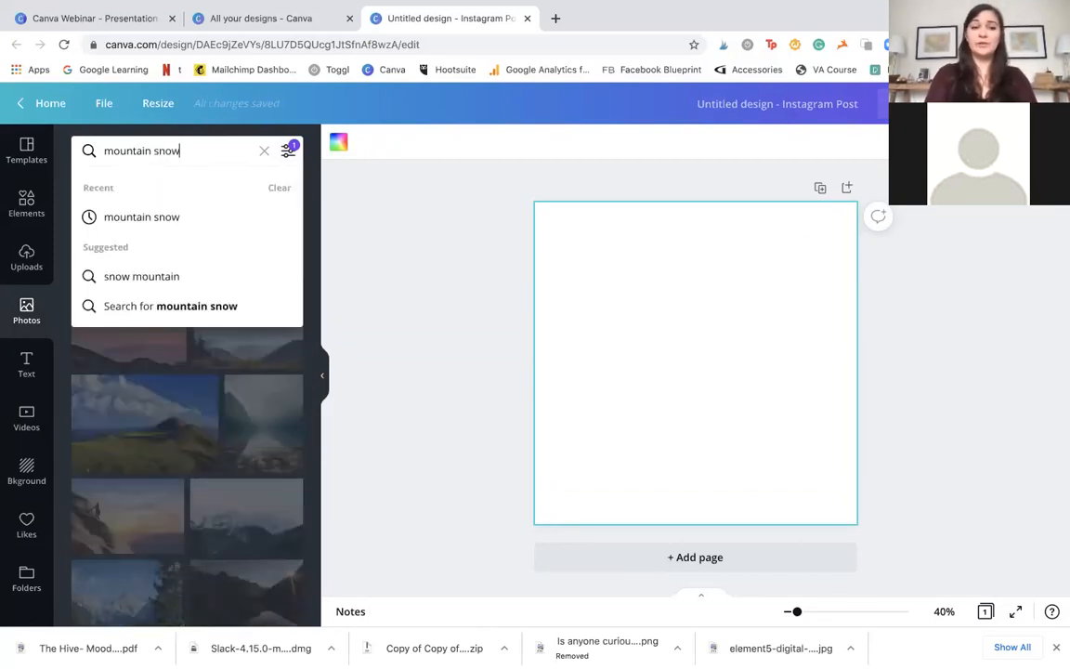
key("Return")
left_click(182, 141)
key("BackSpace")
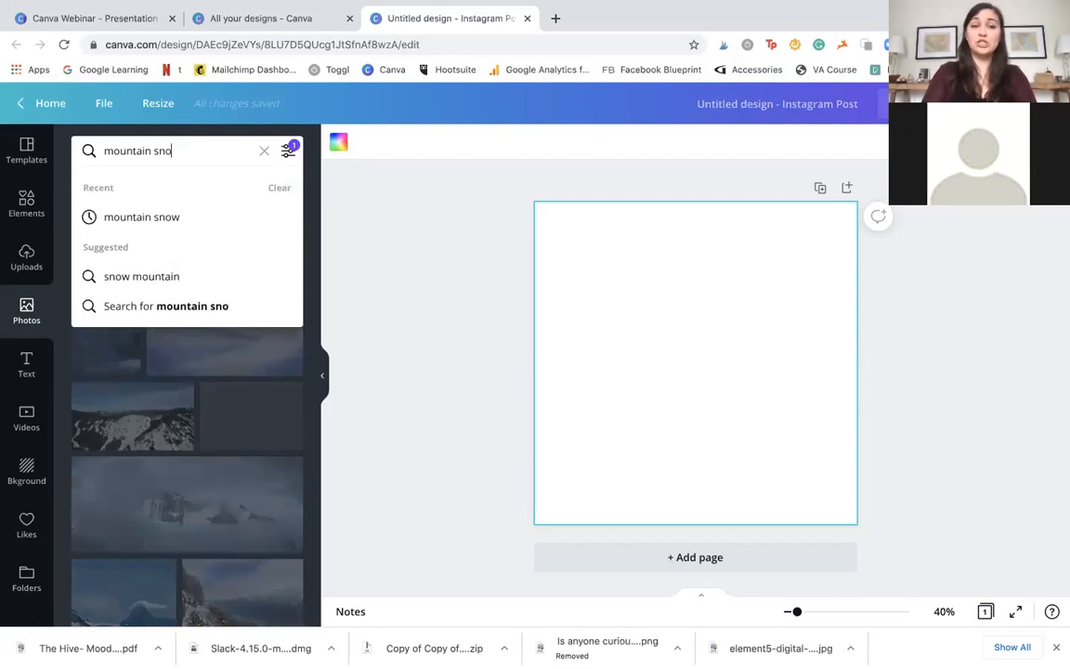
key("BackSpace")
type("girl")
key("Return")
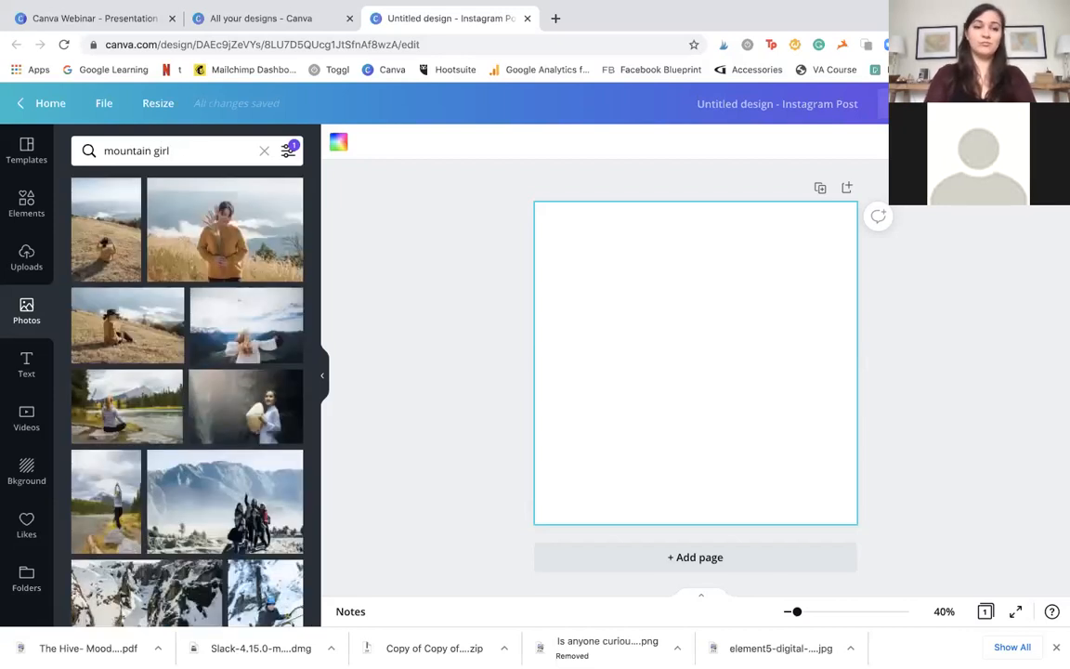
scroll(162, 353, "down", 3)
scroll(163, 353, "up", 3)
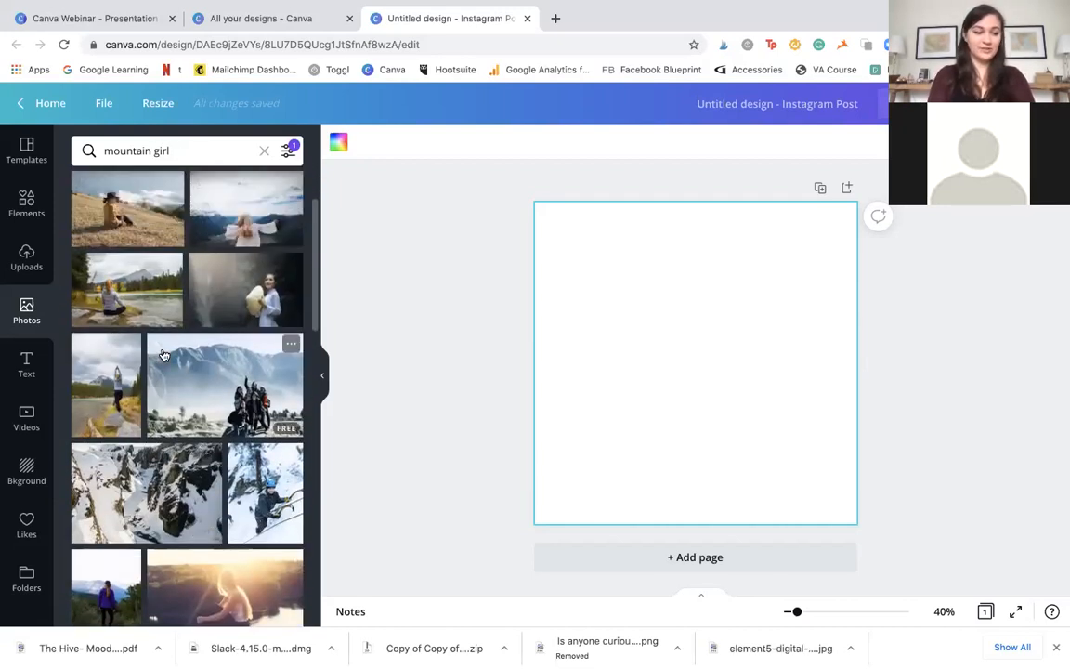
- Return the photo search to the broader term "mountain"
left_click(239, 139)
key("BackSpace")
key("BackSpace")
key("BackSpace")
key("BackSpace")
key("BackSpace")
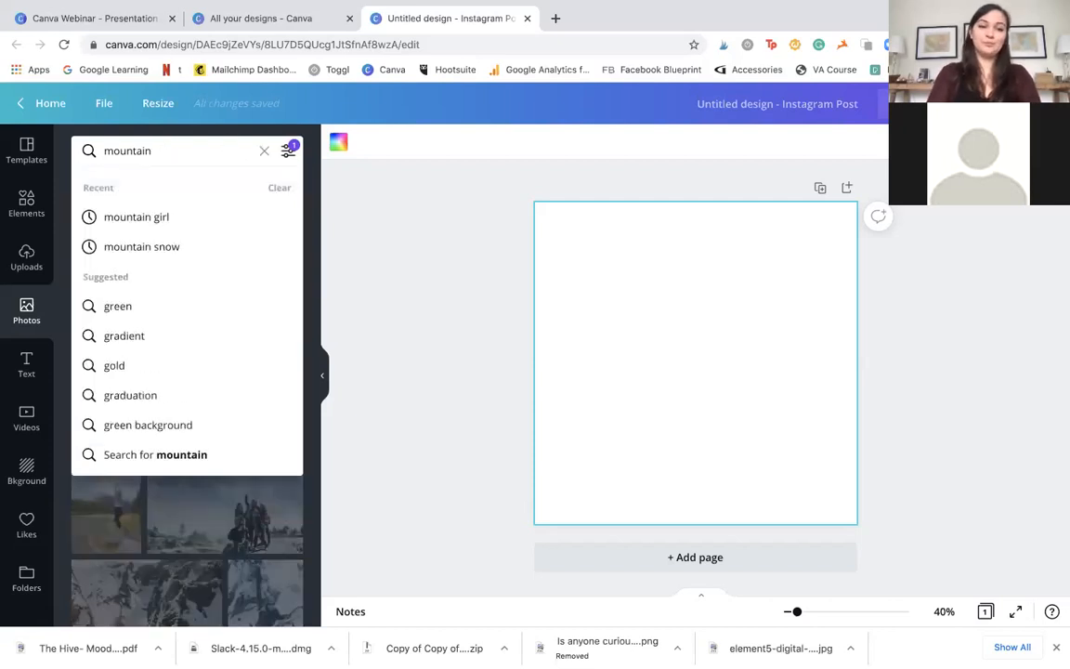
key("Return")
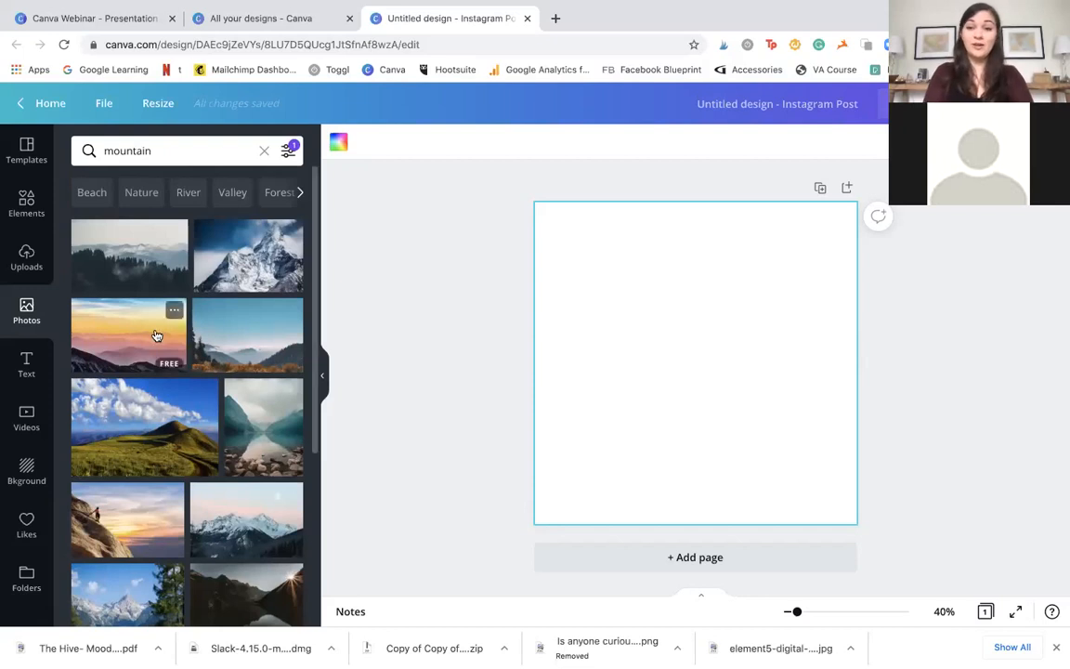
- Fill the blank page with the dark mountain lake photo as its background
scroll(219, 401, "down", 3)
scroll(255, 477, "down", 4)
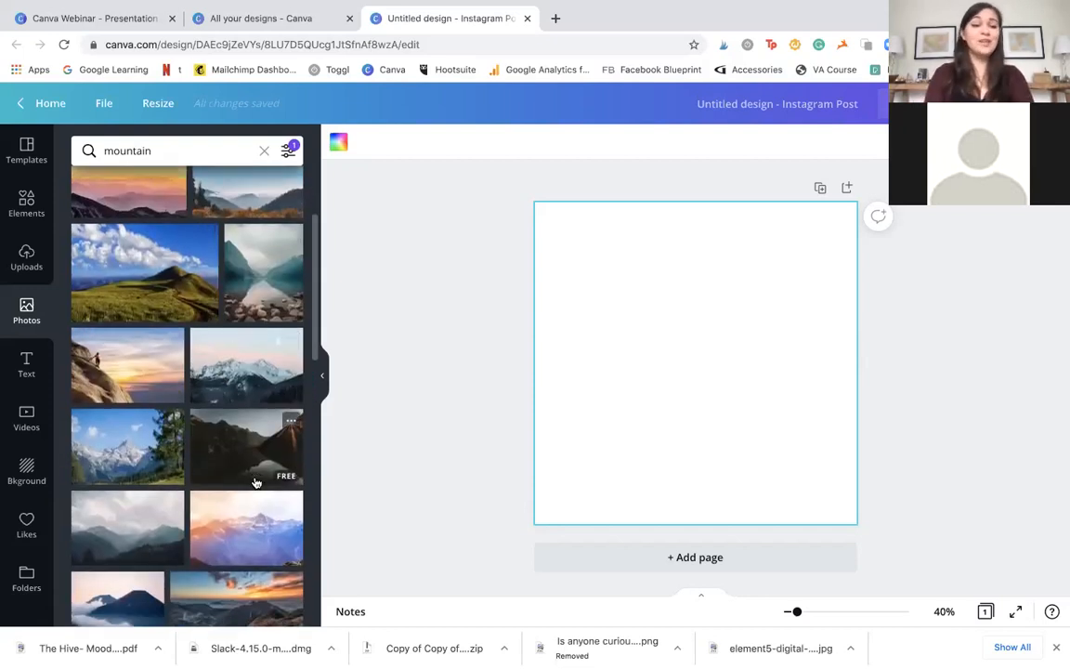
scroll(255, 478, "up", 4)
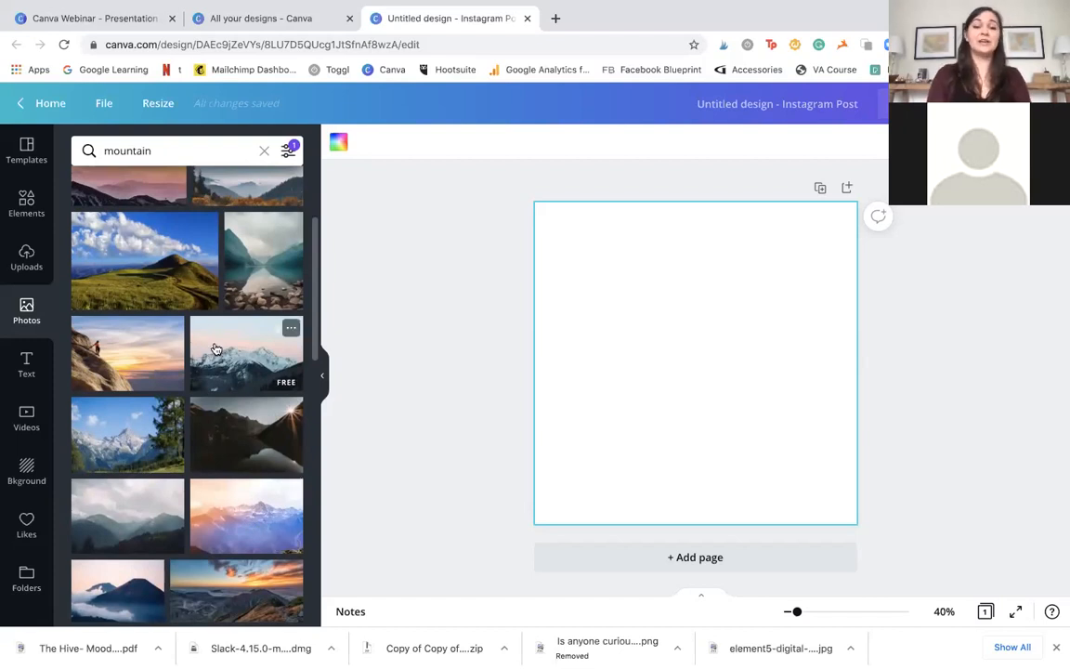
left_click_drag(207, 330, 522, 345)
left_click_drag(252, 446, 544, 410)
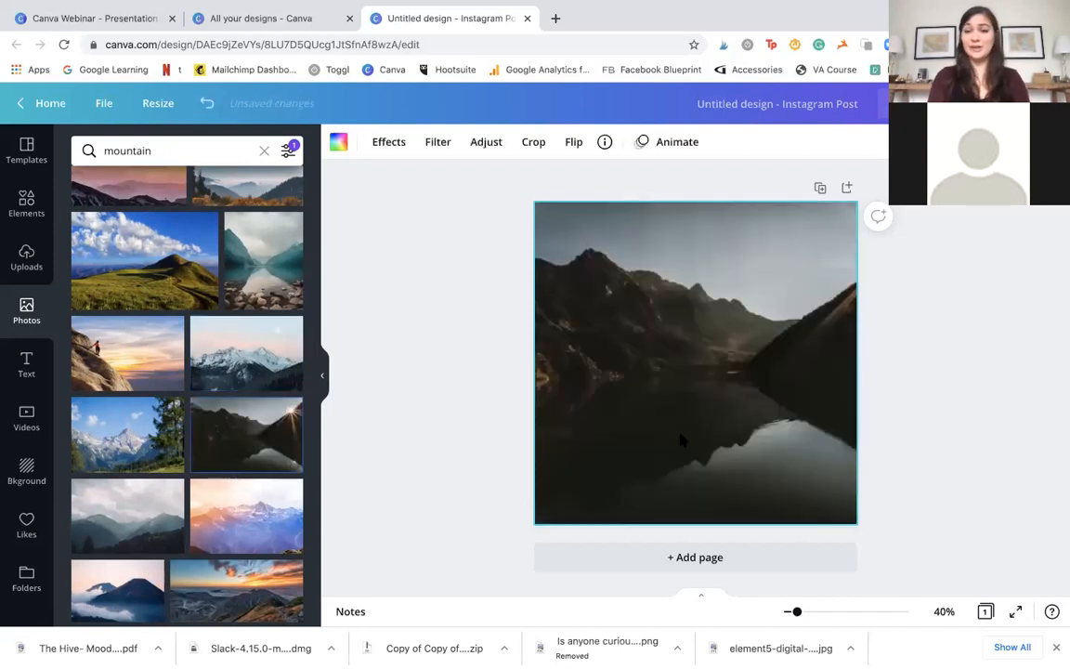
- Enlarge the background photo beyond the page and reposition its crop so the sunburst falls inside the page
double_click(681, 383)
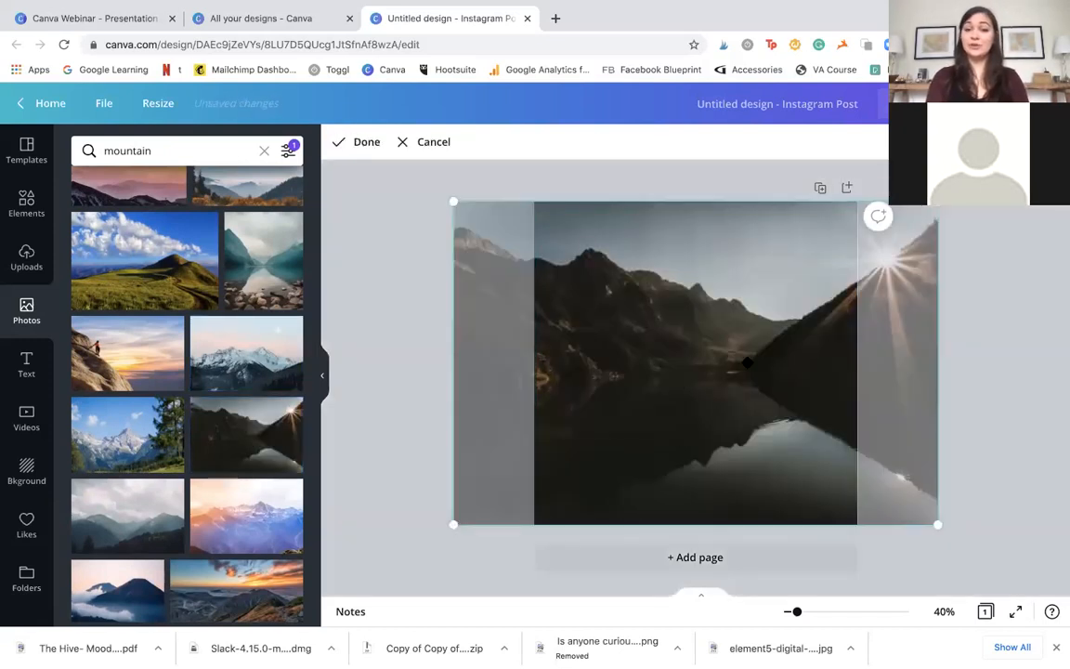
left_click_drag(658, 357, 888, 356)
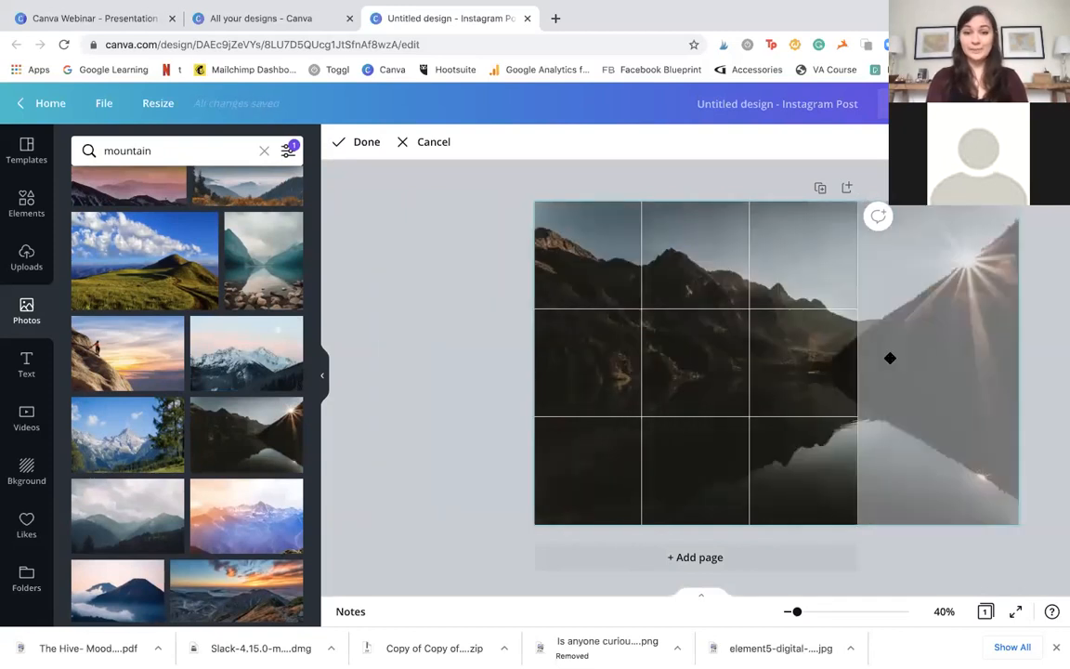
left_click_drag(531, 526, 338, 655)
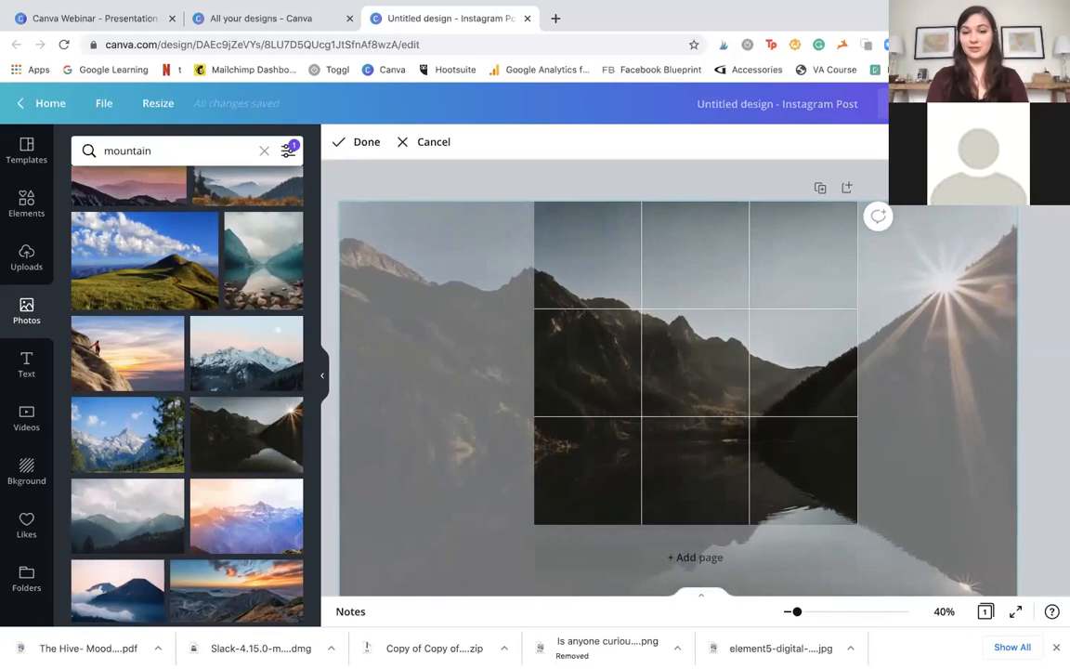
double_click(793, 374)
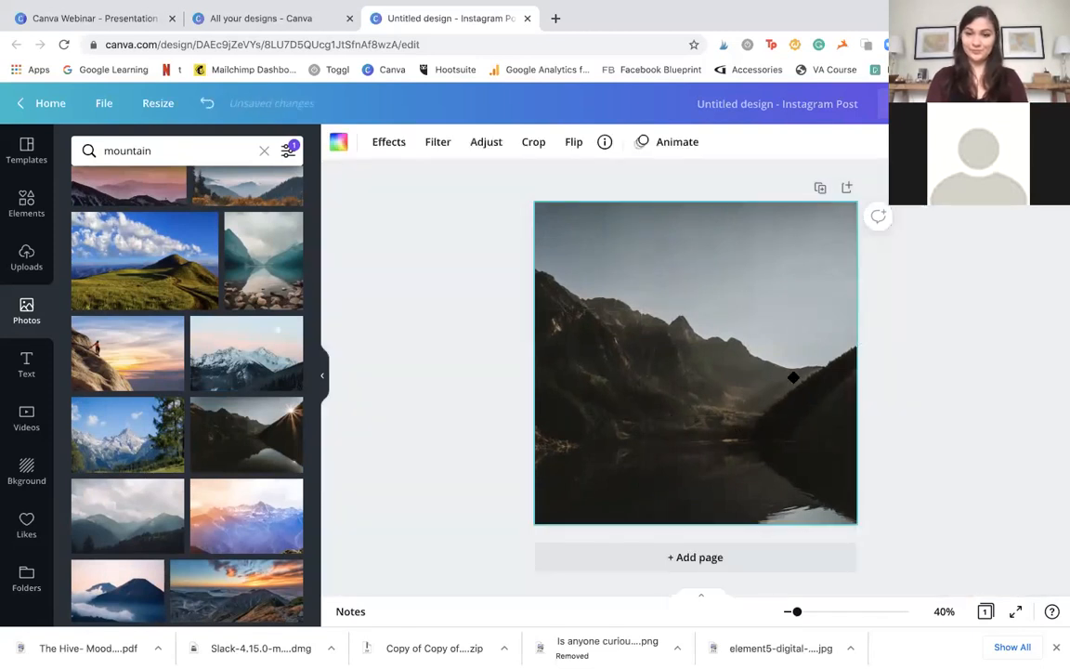
double_click(793, 374)
left_click(966, 405)
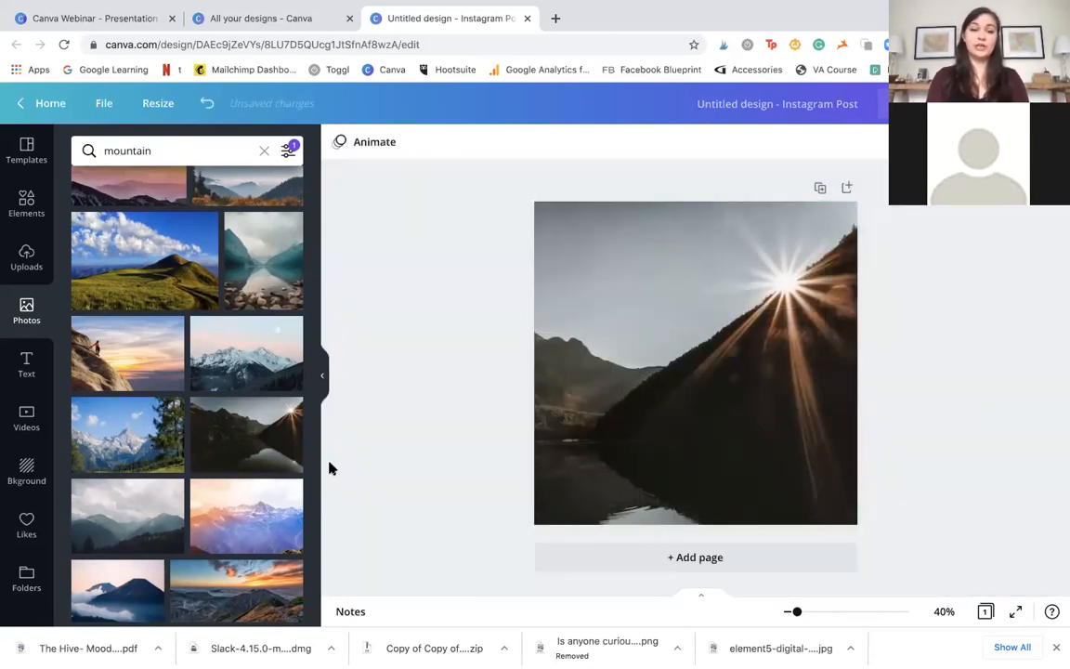
- Add a second copy of the lake photo as a separate image and stretch it to the full page height
left_click(247, 435)
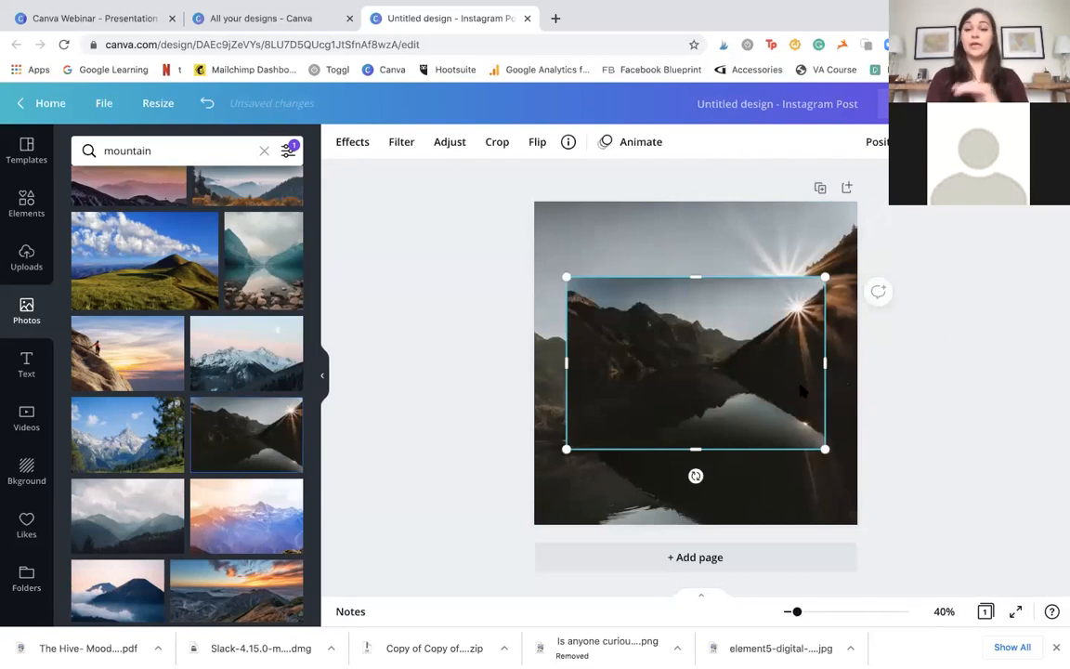
left_click_drag(697, 278, 692, 199)
left_click_drag(696, 448, 697, 527)
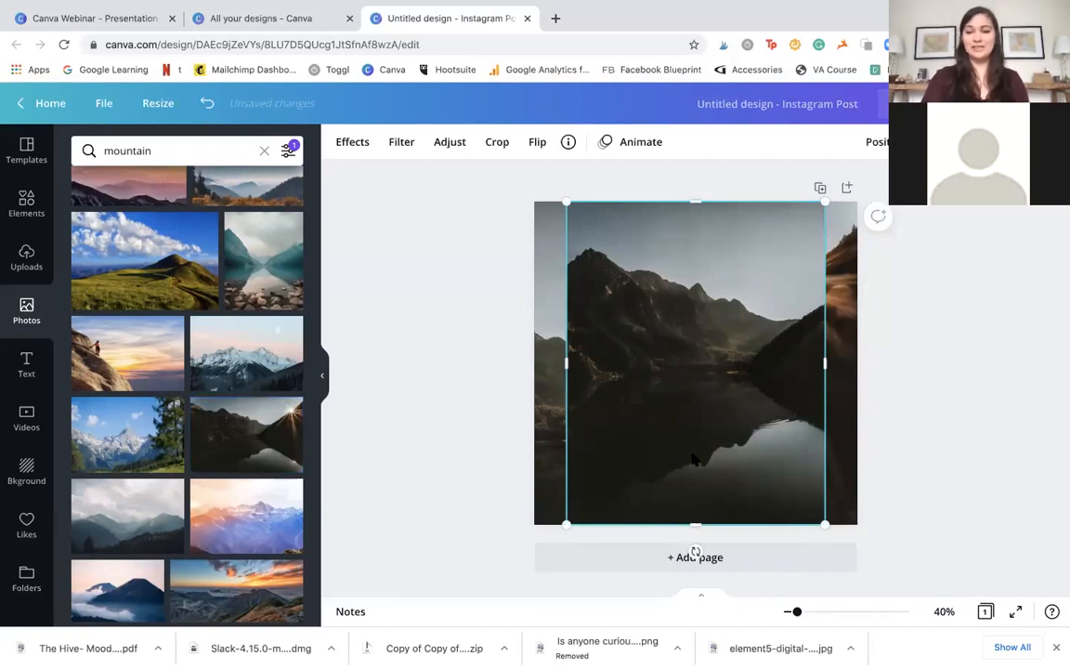
- Delete the separate lake photo and the background photo to empty the page
key("Delete")
double_click(720, 408)
left_click_drag(731, 402, 746, 401)
key("Delete")
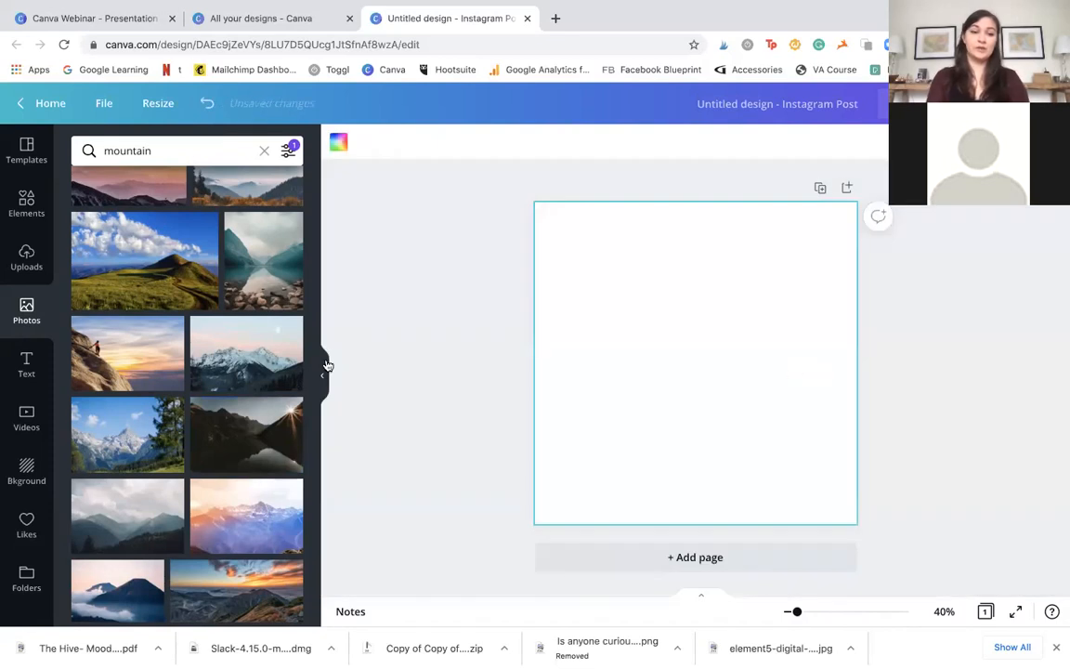
- Set the dark mountain lake photo as the page background and shift its crop to include the sunburst
left_click_drag(240, 431, 613, 348)
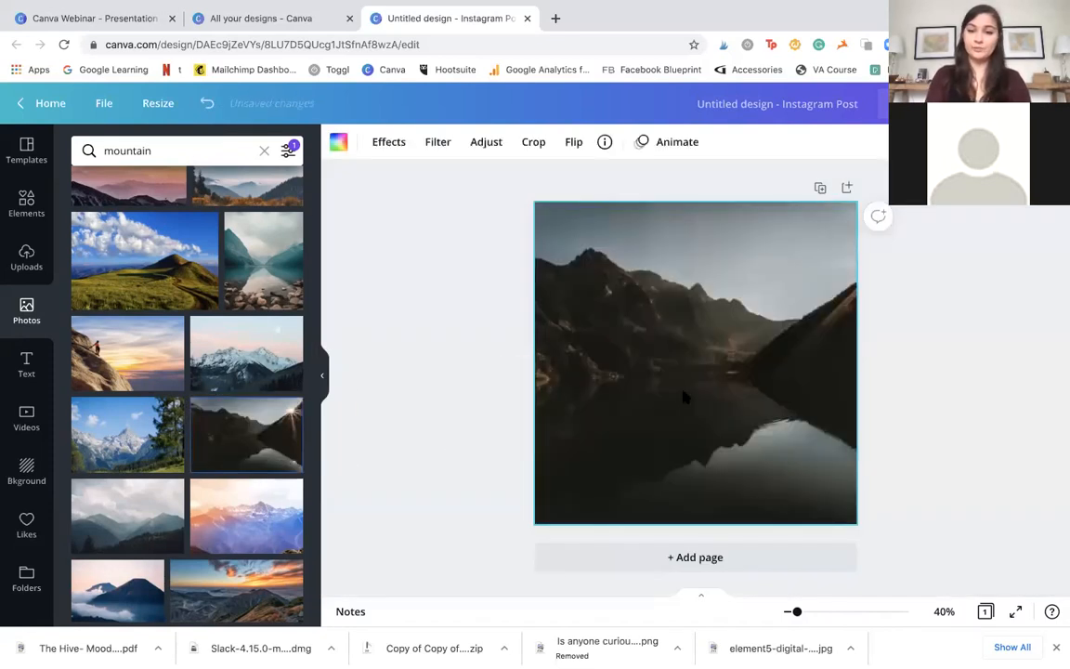
double_click(790, 384)
left_click_drag(790, 384, 704, 386)
left_click(950, 411)
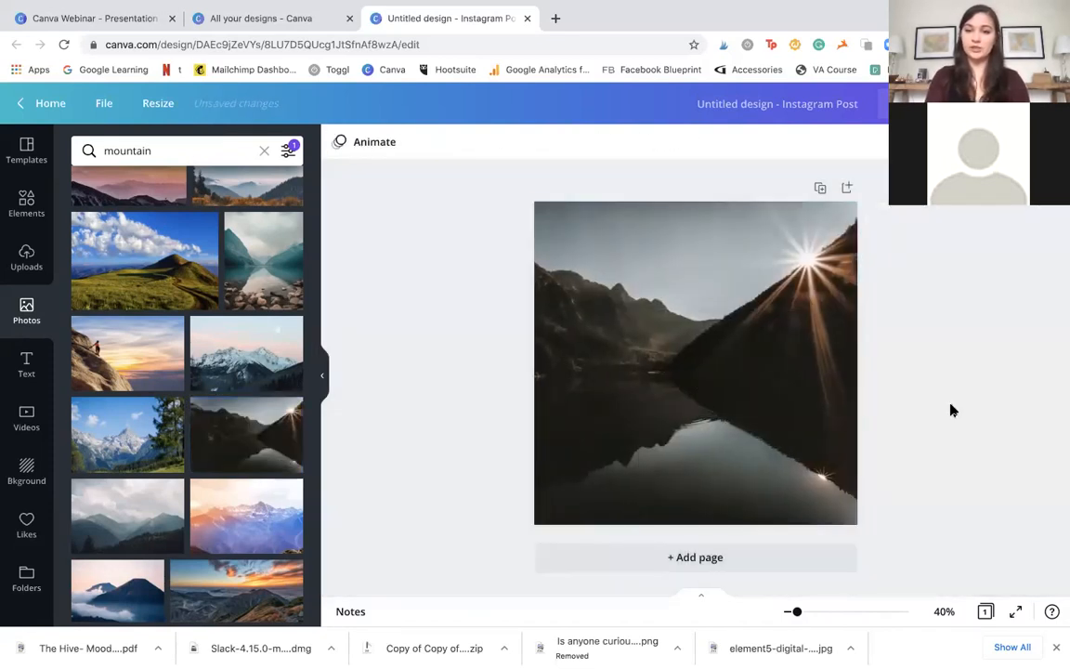
- Add a text box over the background photo and enlarge it to a font size of about 62.8
left_click(784, 368)
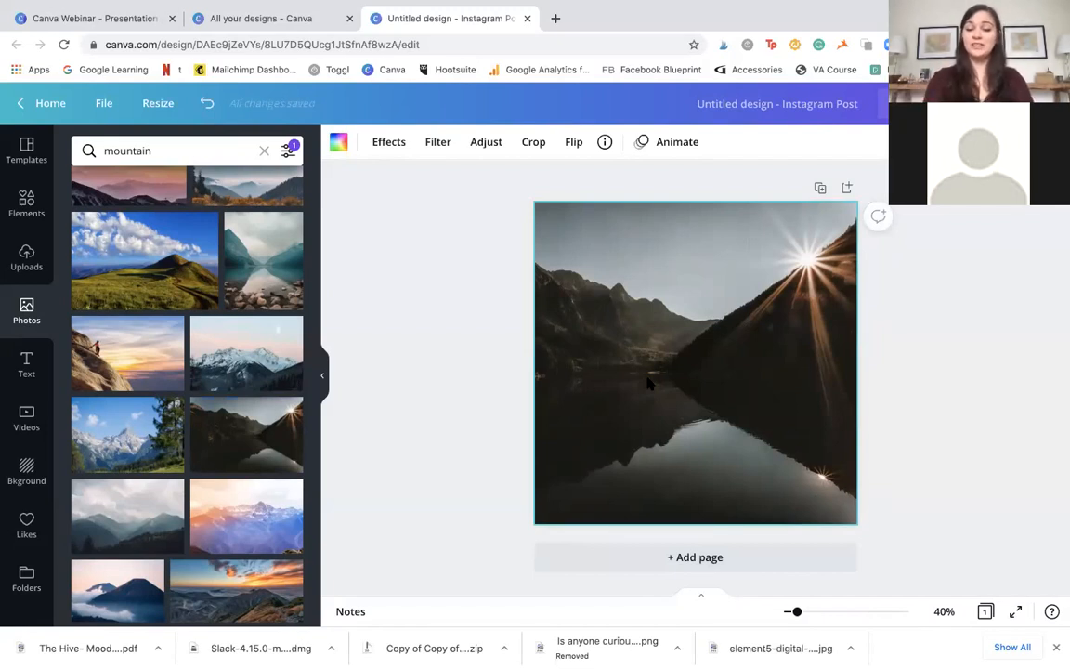
key("t")
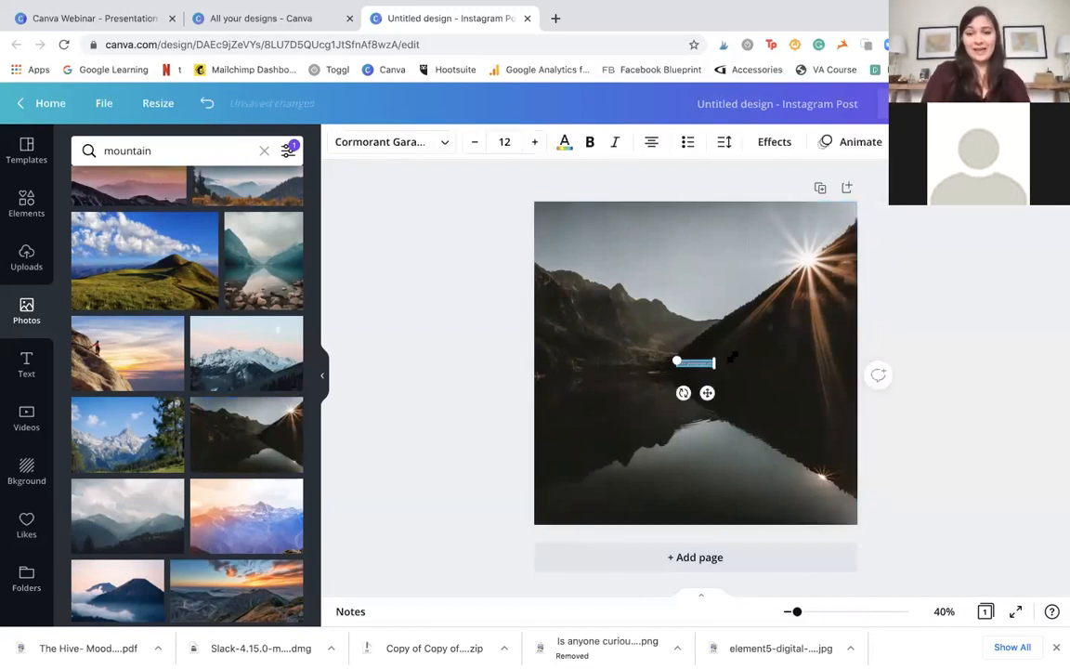
left_click_drag(720, 364, 865, 472)
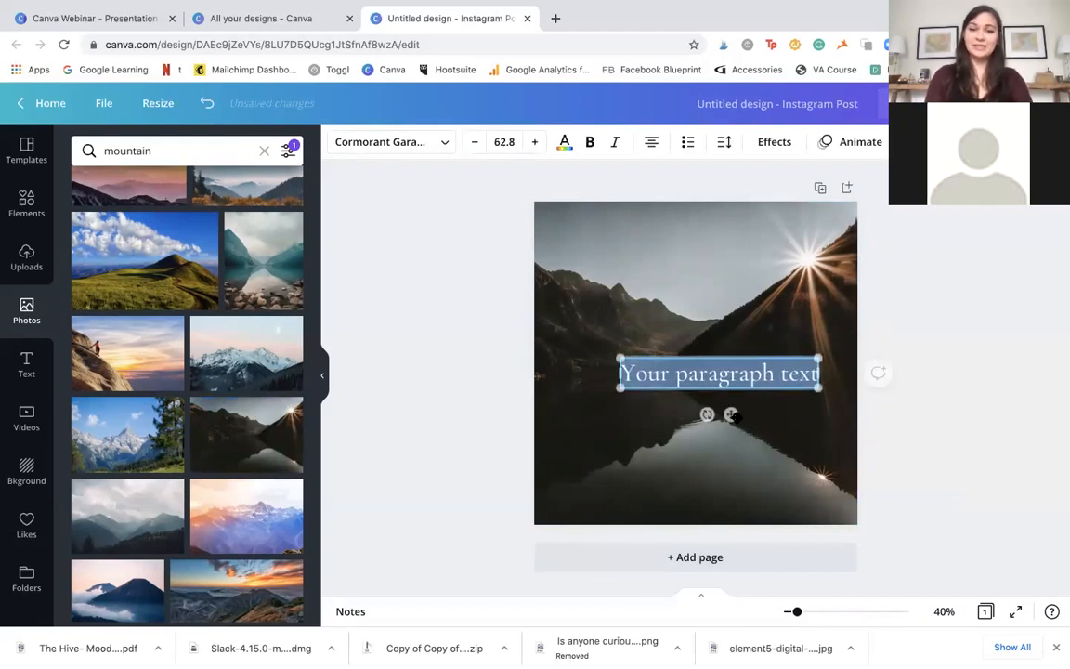
- Try the font size in single increments, raising the text to 65.8 and lowering it to 61.8
left_click(531, 142)
left_click(530, 142)
left_click(530, 142)
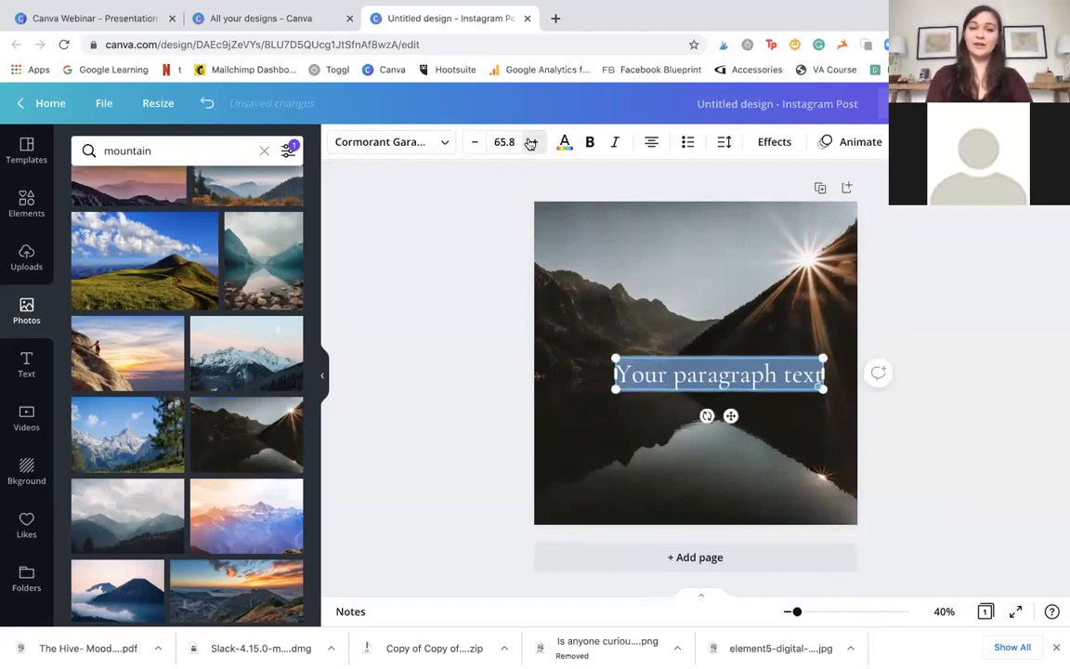
left_click(475, 143)
left_click(476, 143)
left_click(476, 143)
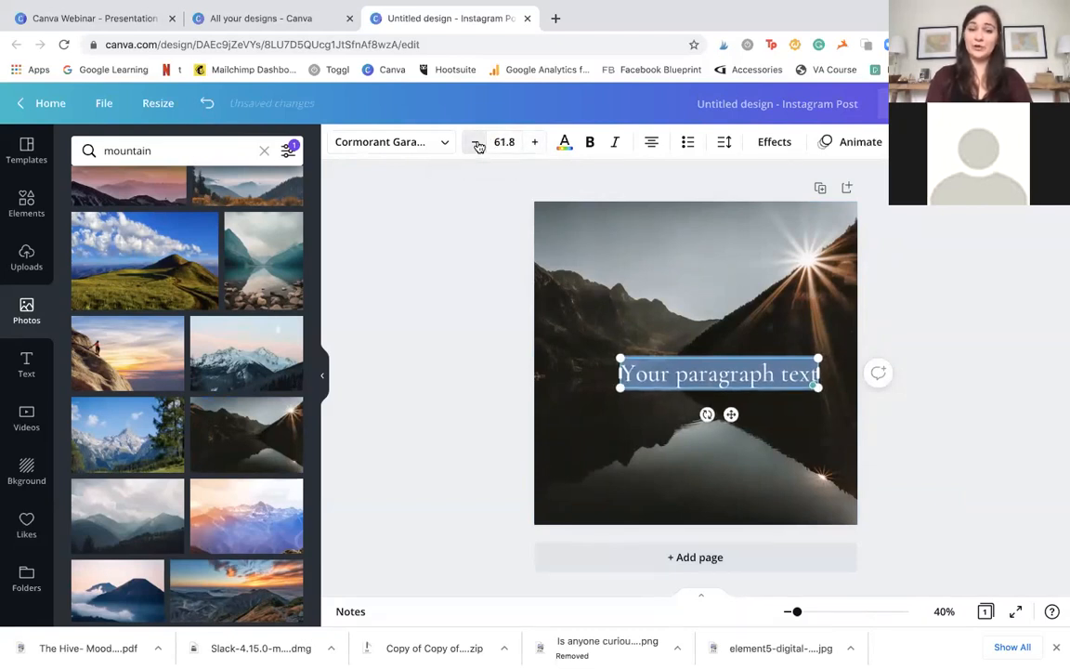
- Set the text's font size to 75 and move the text box to the centre of the page
left_click(509, 143)
key("BackSpace")
type("7")
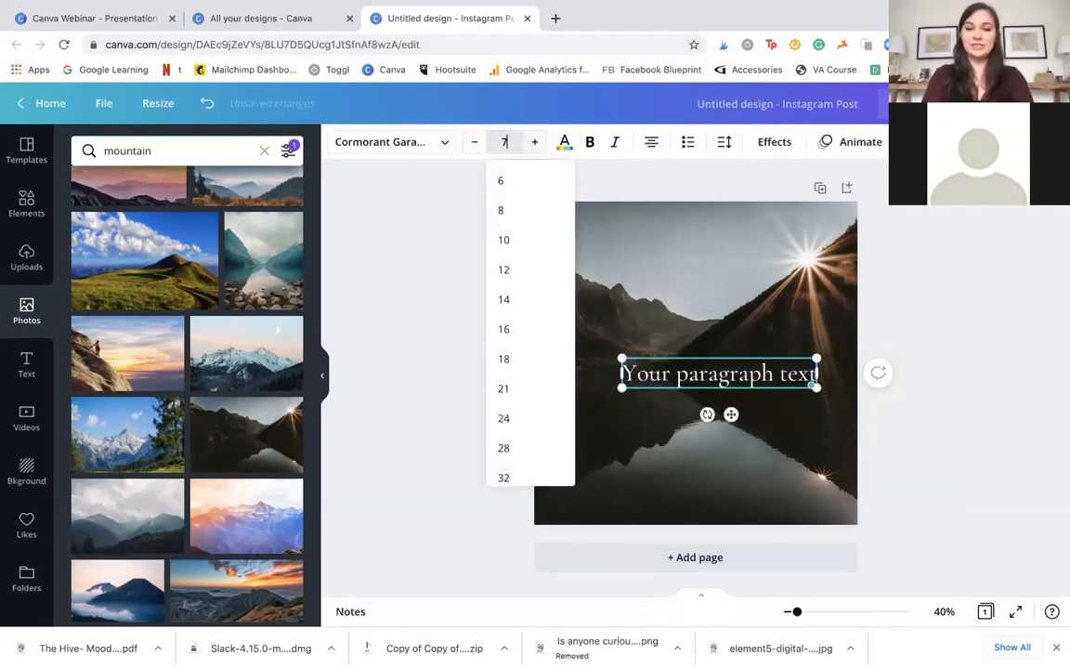
type("5")
key("Return")
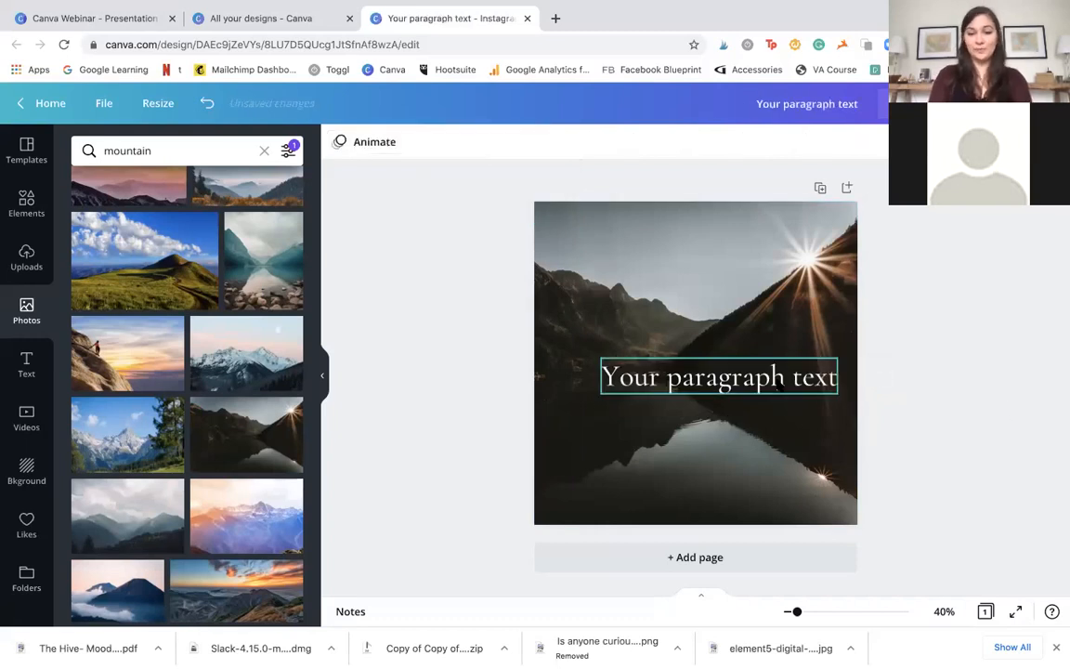
left_click_drag(758, 376, 733, 358)
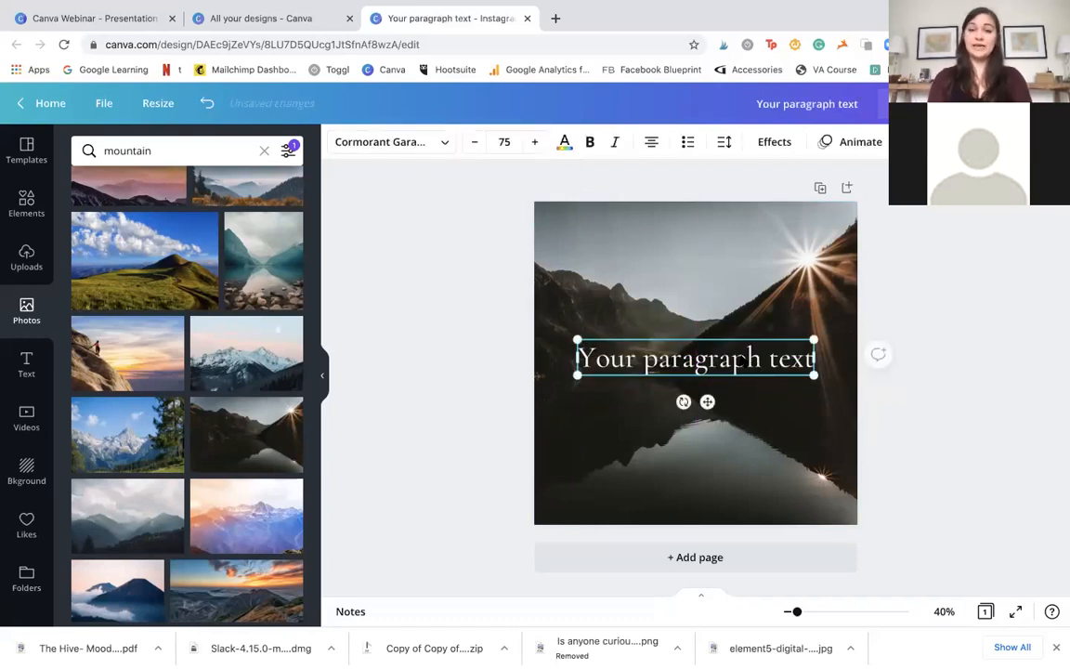
- Search the fonts for "cursive" and apply Beth Ellen to the text box
left_click(443, 146)
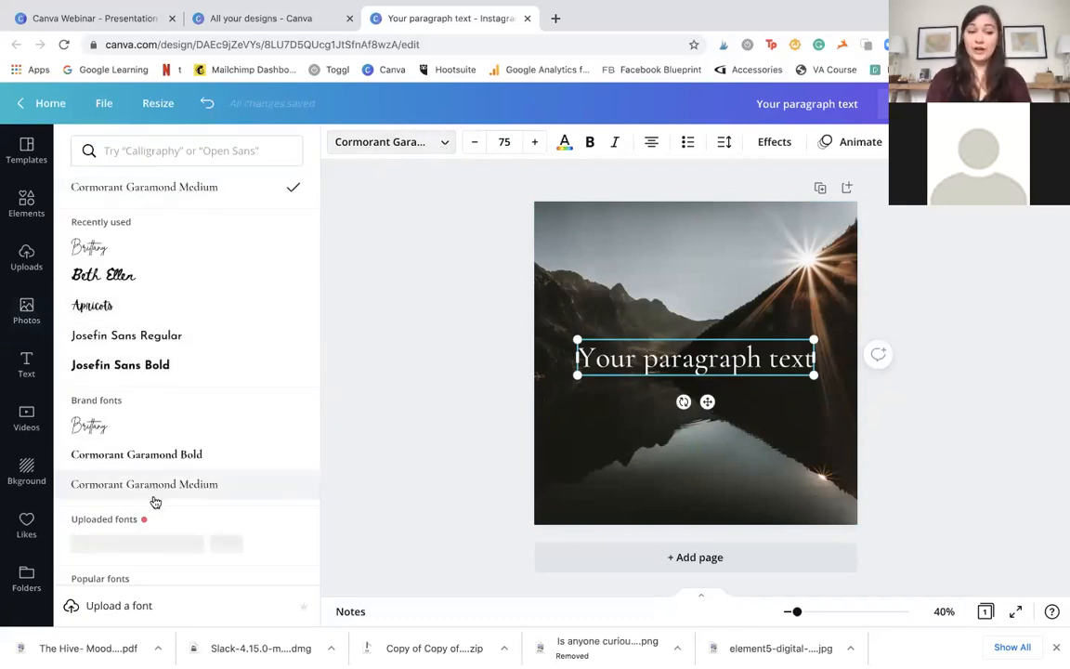
left_click(204, 149)
type("curs")
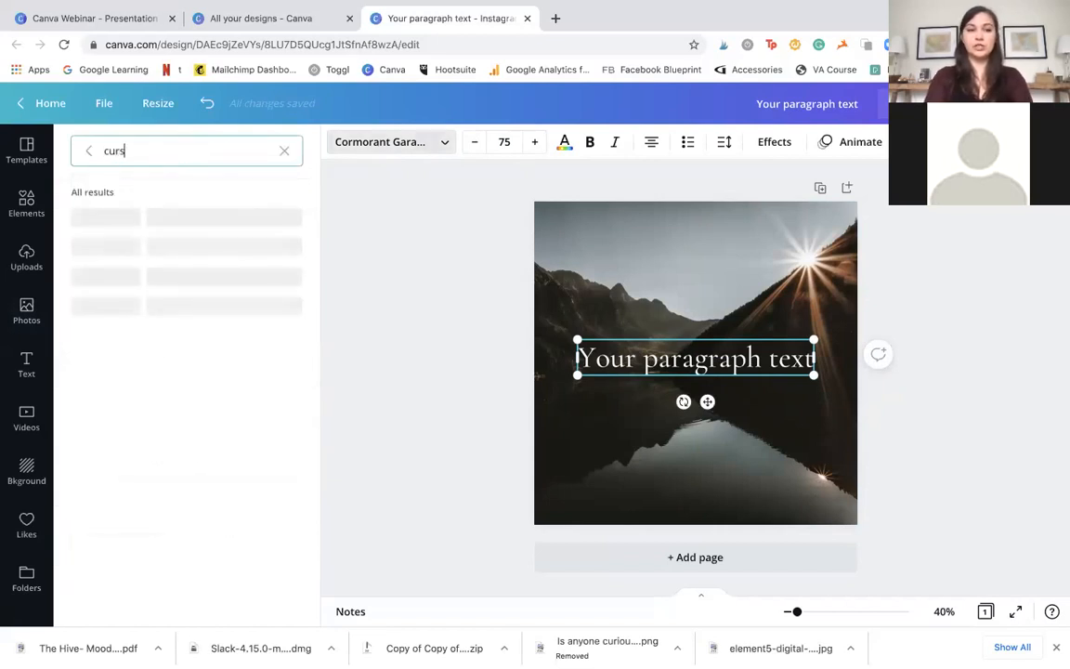
type("ive")
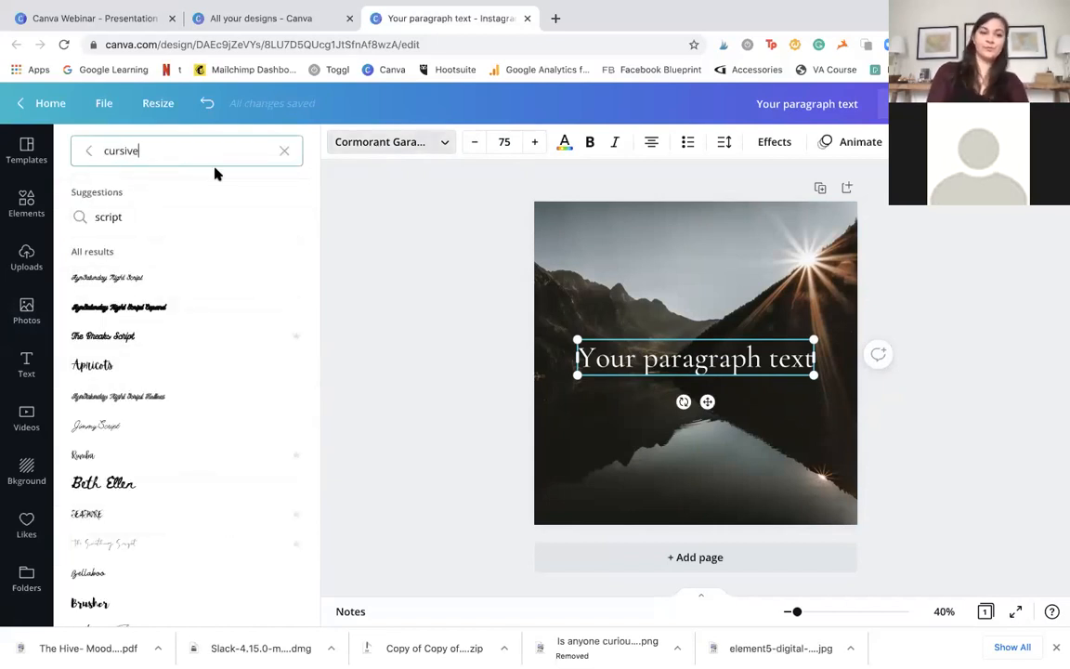
left_click(109, 489)
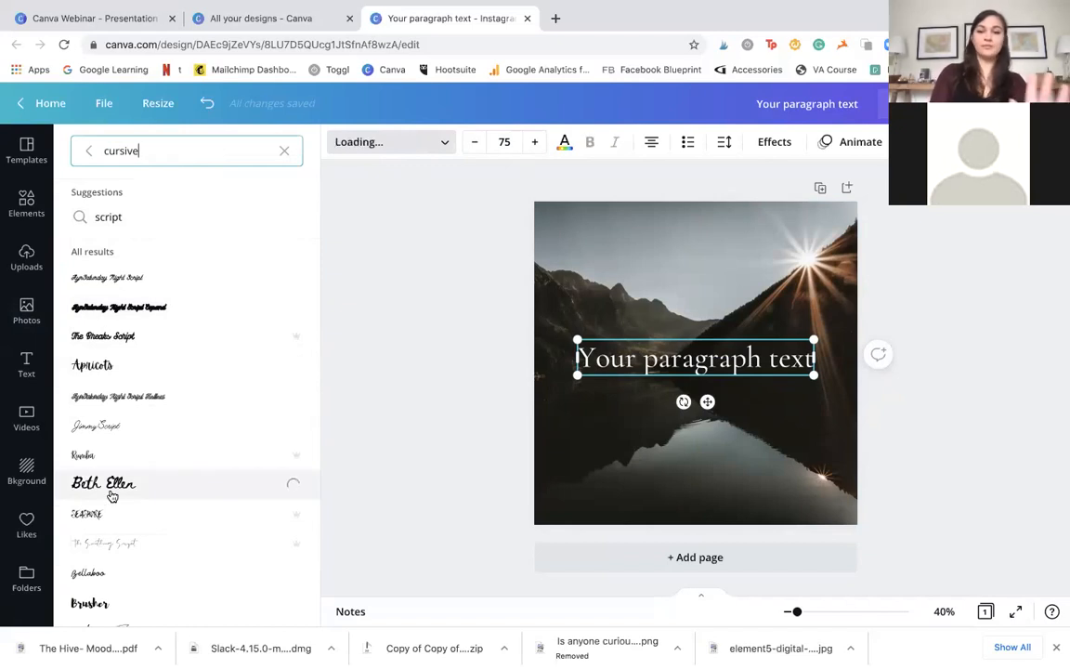
- Replace the placeholder text with "Inspirational Quote Here"
double_click(717, 423)
key("BackSpace")
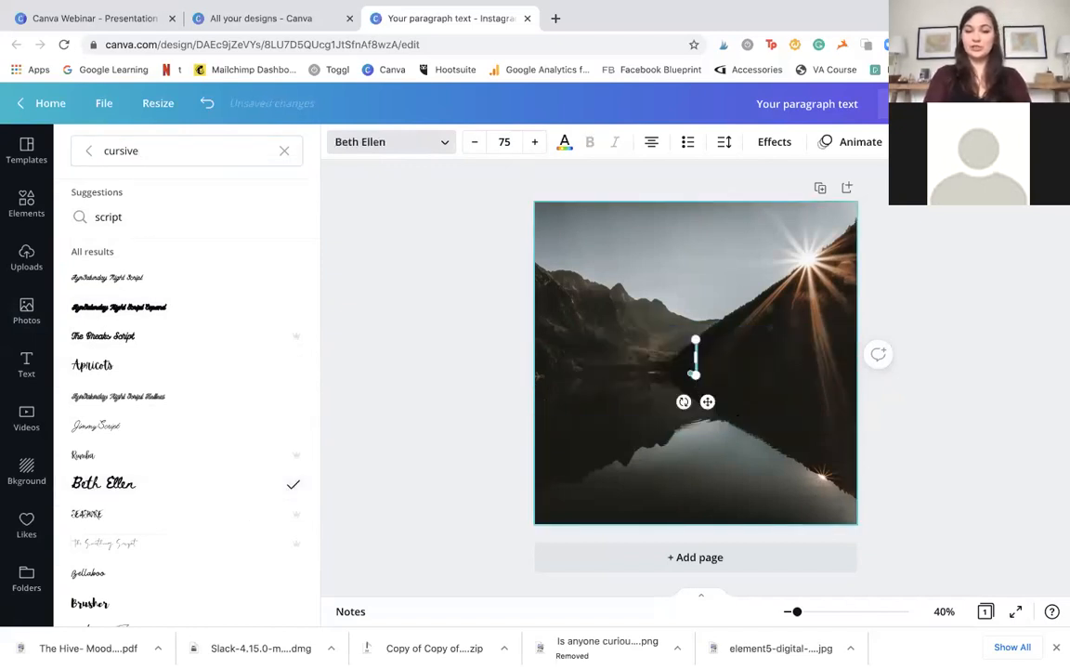
type("Inspirati")
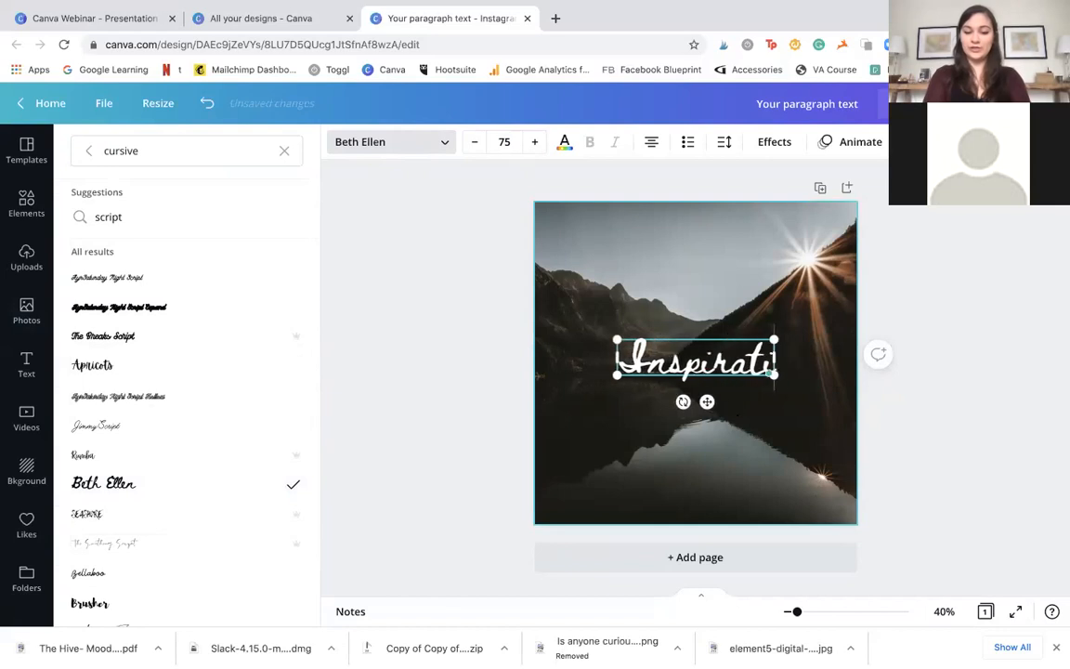
type("onal Quote Here")
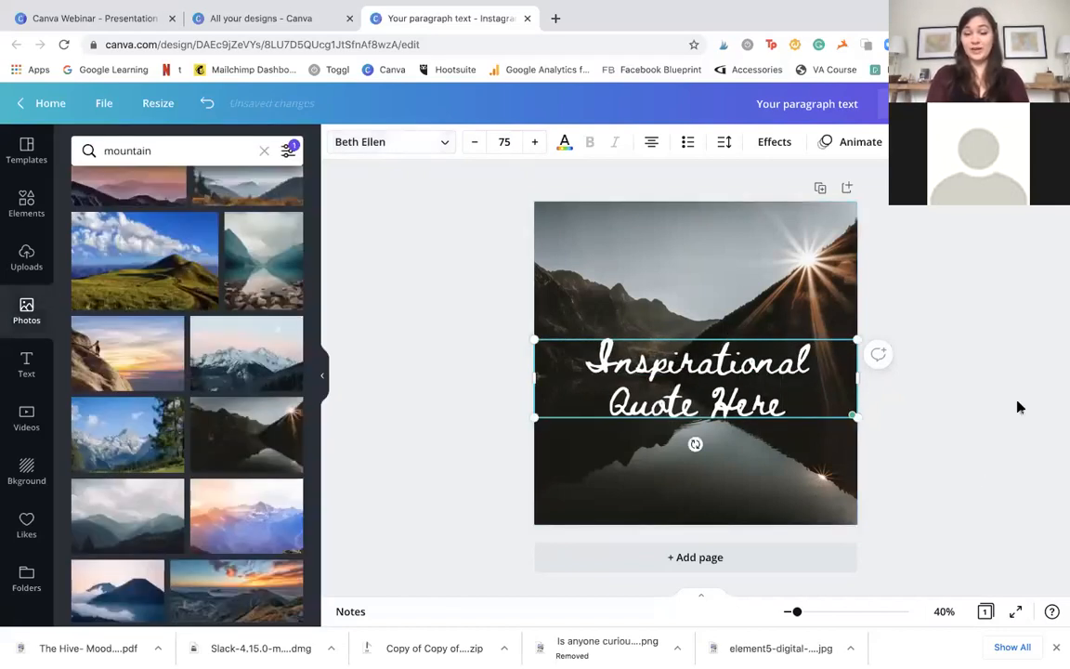
left_click(1020, 407)
- Move the quote text box slightly up towards the vertical middle of the page
mouse_move(784, 378)
left_mouse_down()
mouse_move(784, 347)
mouse_move(785, 369)
left_mouse_up()
left_click(910, 408)
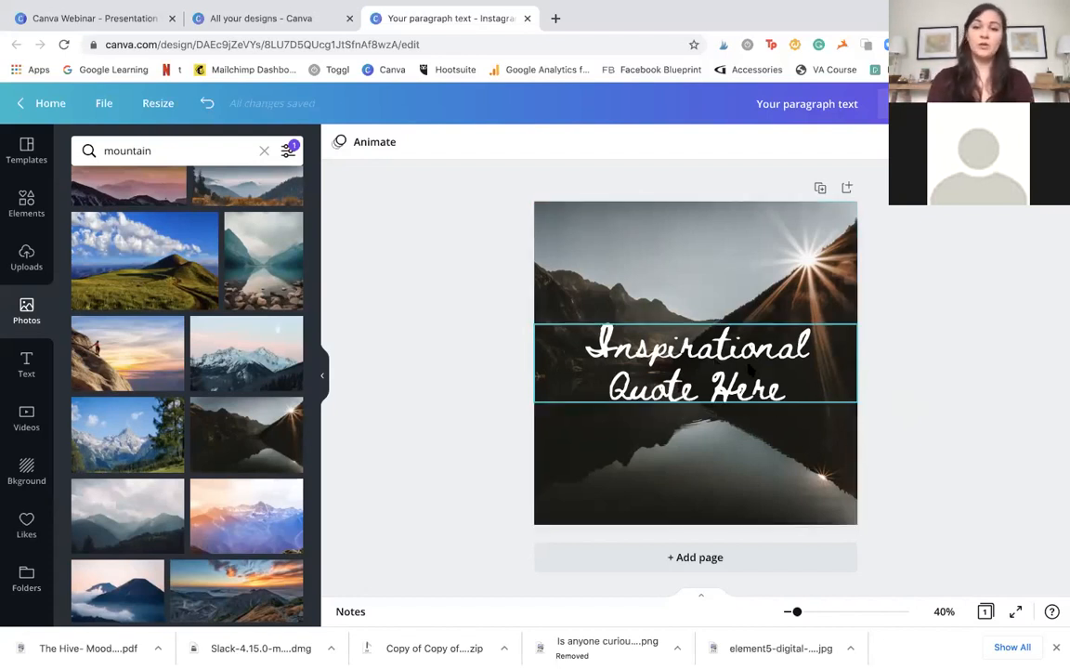
left_click(752, 370)
left_click(991, 394)
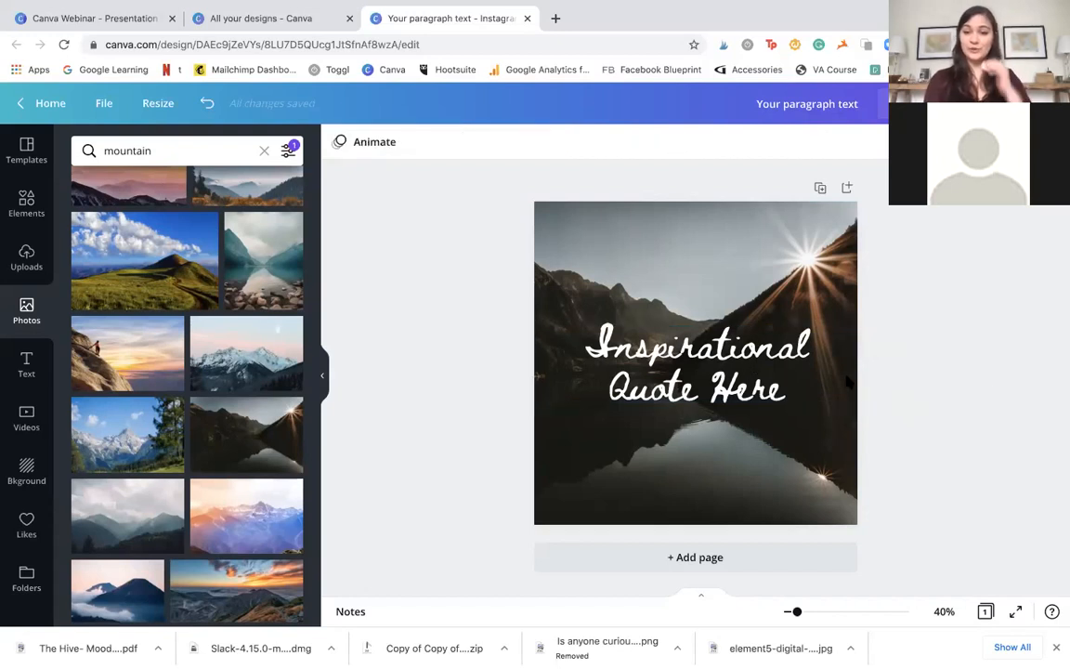
- Replace the page background with the orange-and-blue mountain range photo from the mountain photo results
left_click(729, 285)
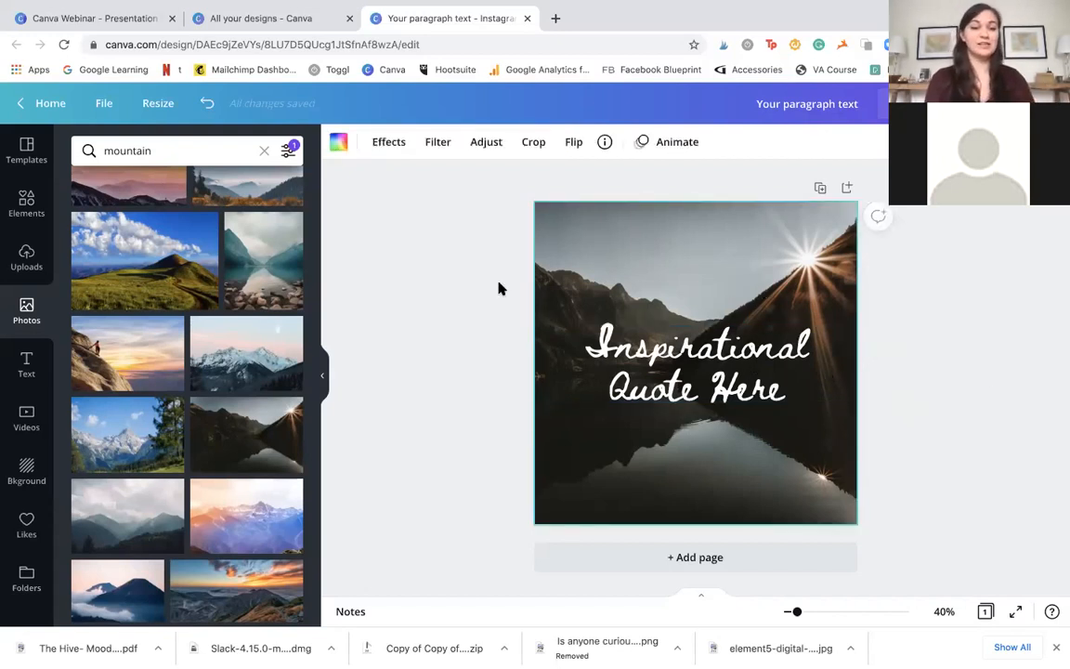
scroll(198, 349, "down", 1)
scroll(198, 349, "up", 1)
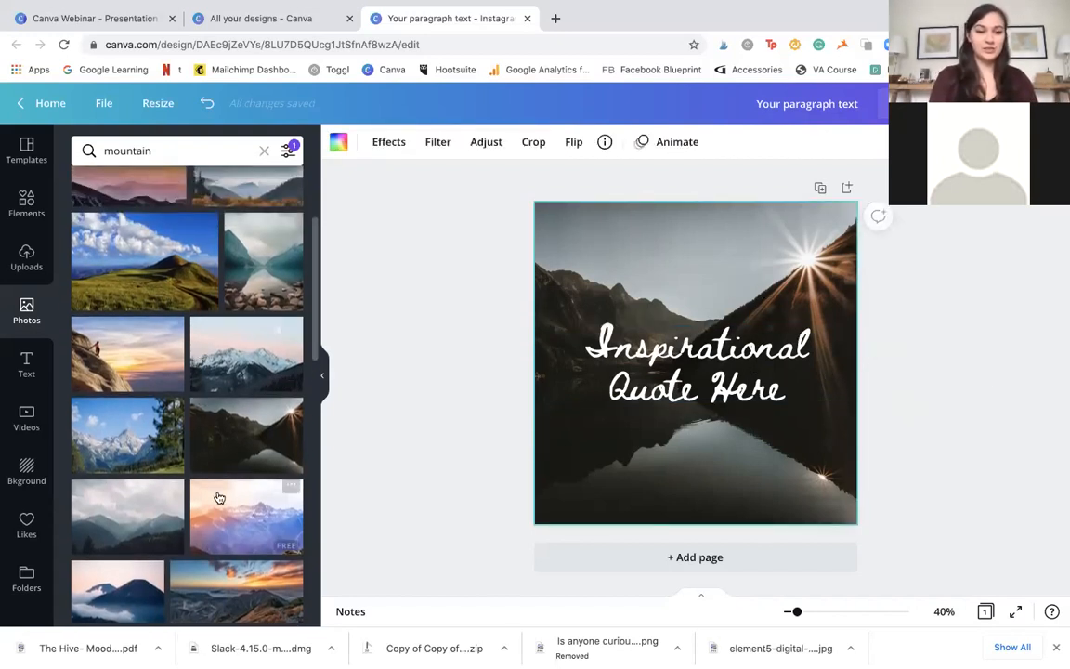
left_click_drag(241, 495, 549, 288)
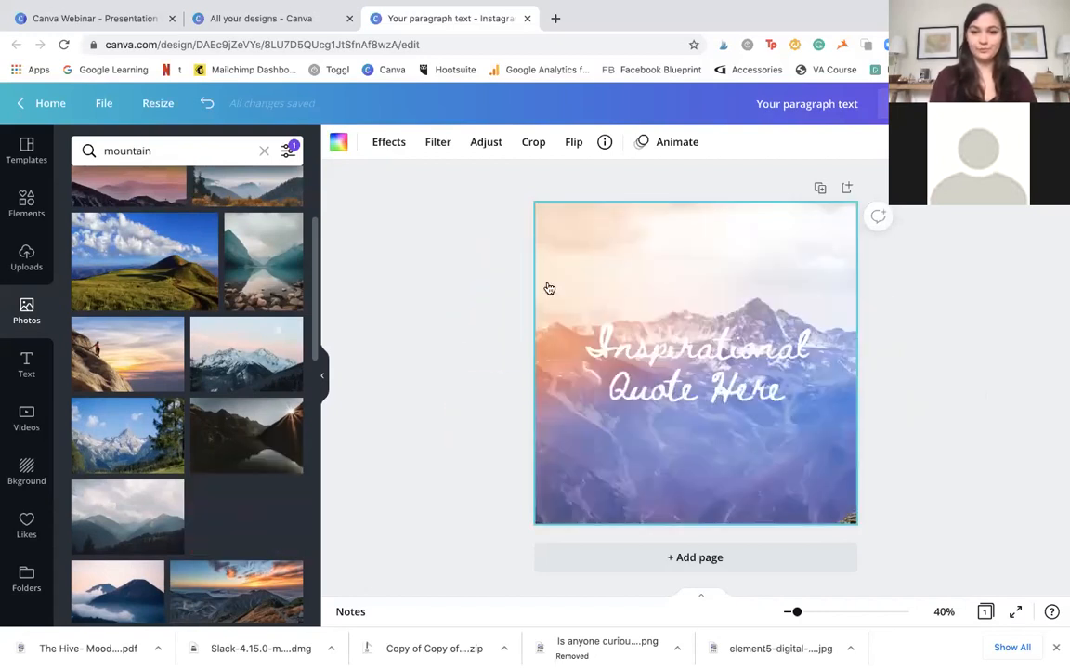
mouse_move(760, 366)
left_mouse_down()
mouse_move(759, 404)
mouse_move(709, 421)
mouse_move(710, 301)
mouse_move(758, 382)
left_mouse_up()
left_click(944, 402)
left_click(945, 346)
left_click(755, 310)
left_click(1041, 409)
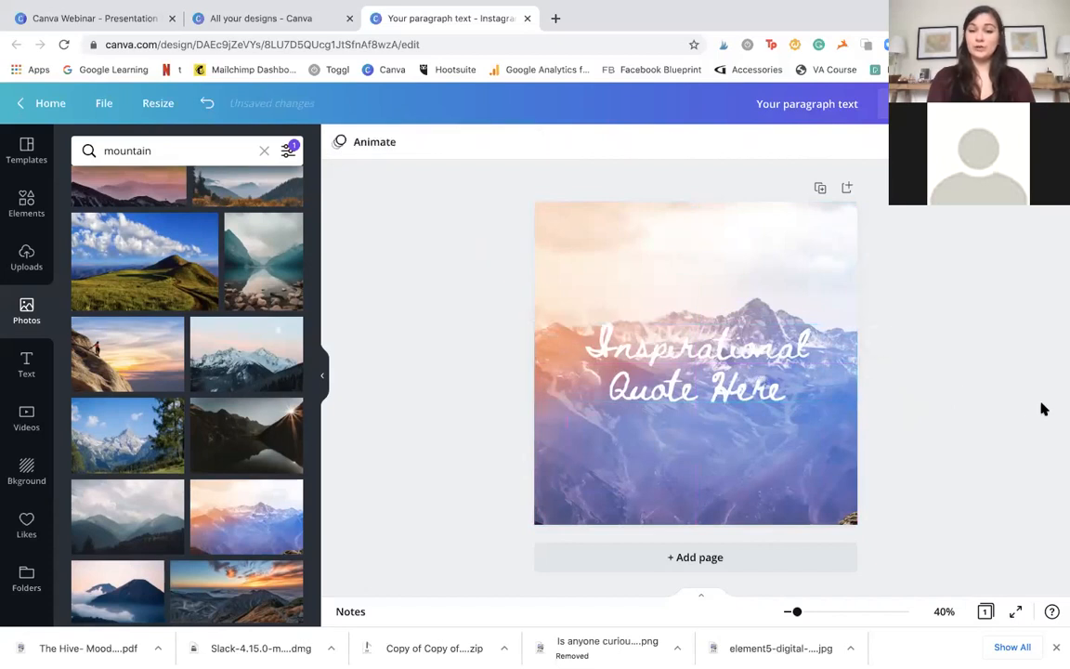
- Fade the background photo by lowering its transparency value to roughly half strength
left_click(723, 231)
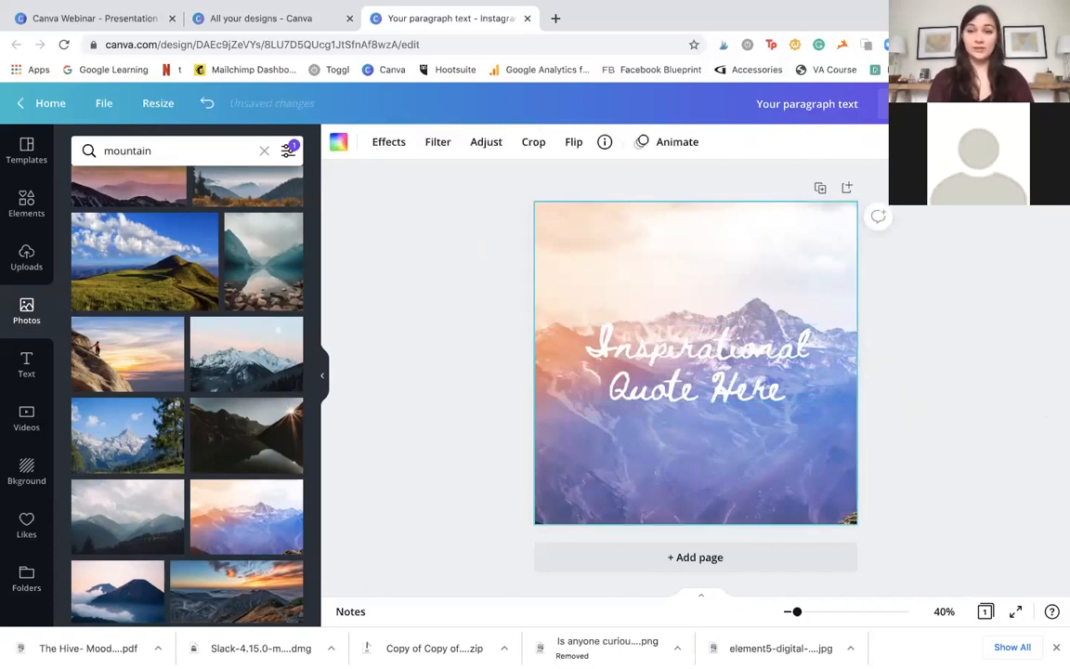
left_click(986, 142)
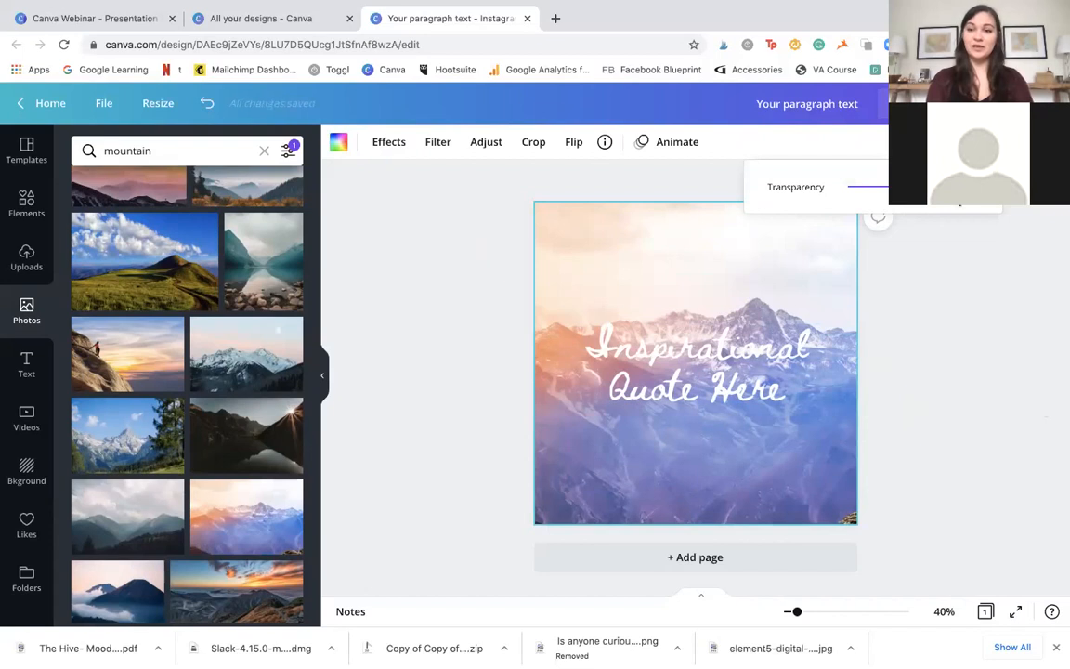
left_click_drag(922, 187, 945, 190)
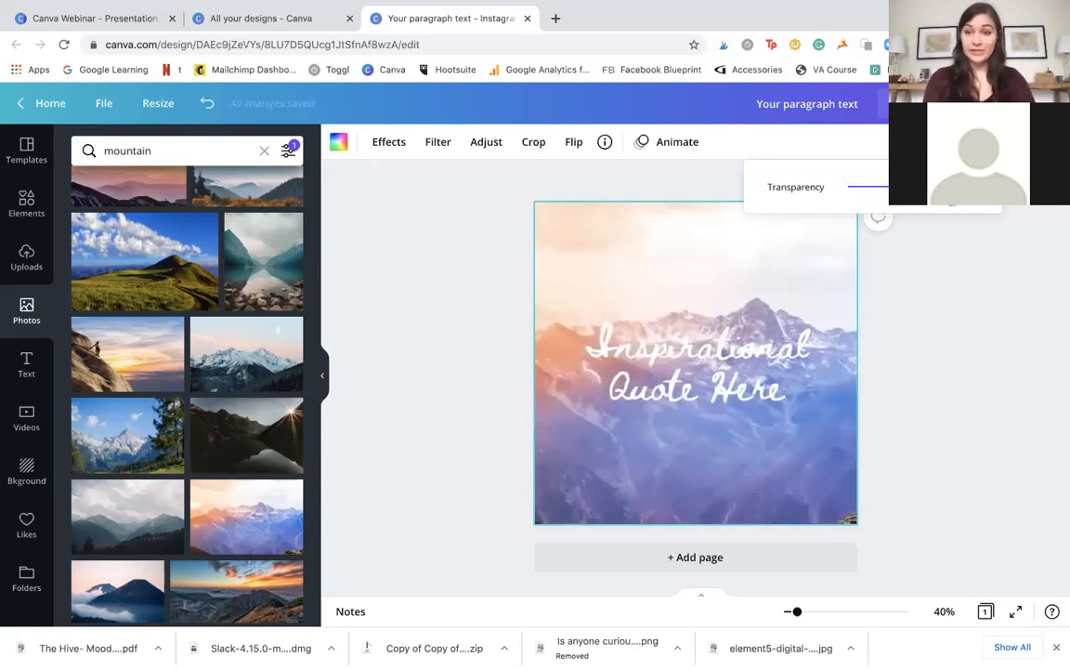
left_click_drag(946, 191, 881, 187)
left_click(938, 351)
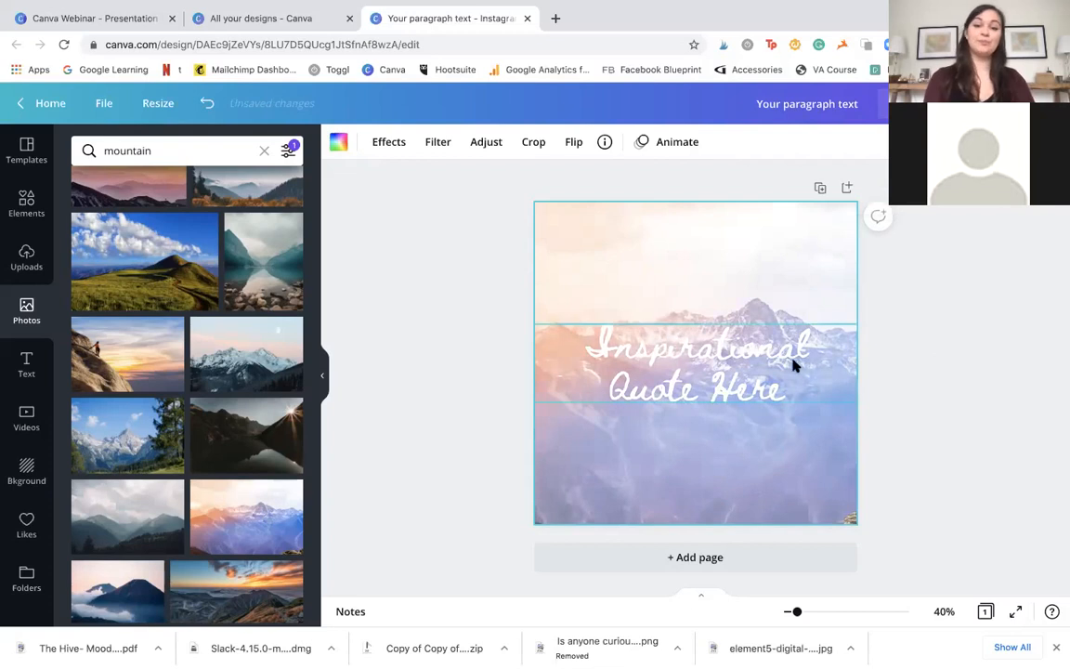
- Change the quote text's colour to the dark brown from the photo colours
left_click(690, 367)
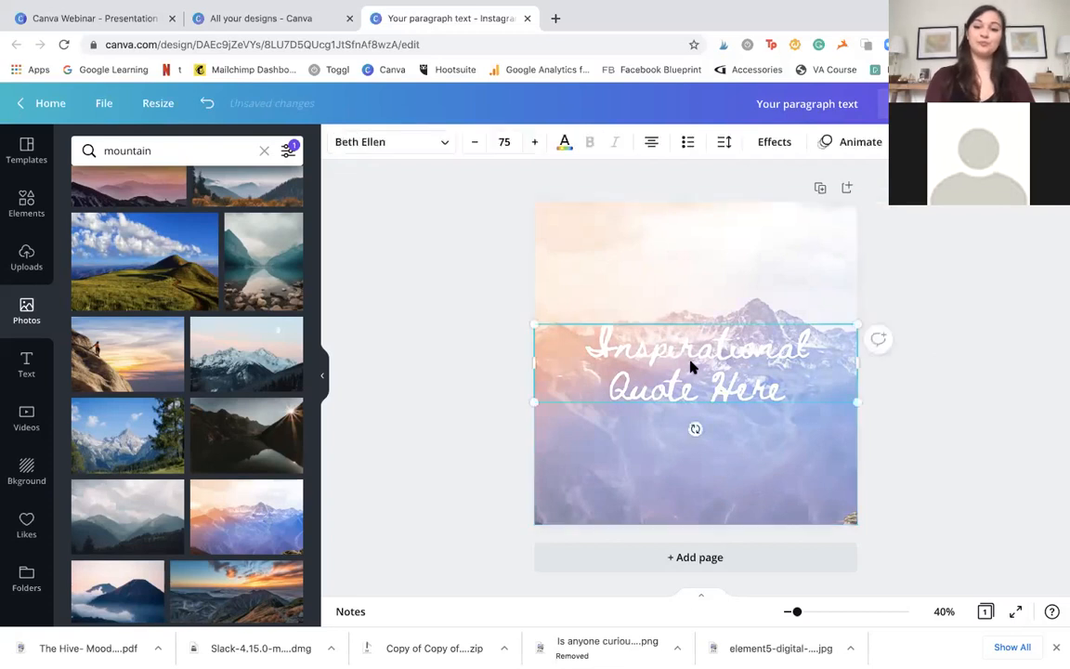
left_click(564, 142)
left_click(286, 478)
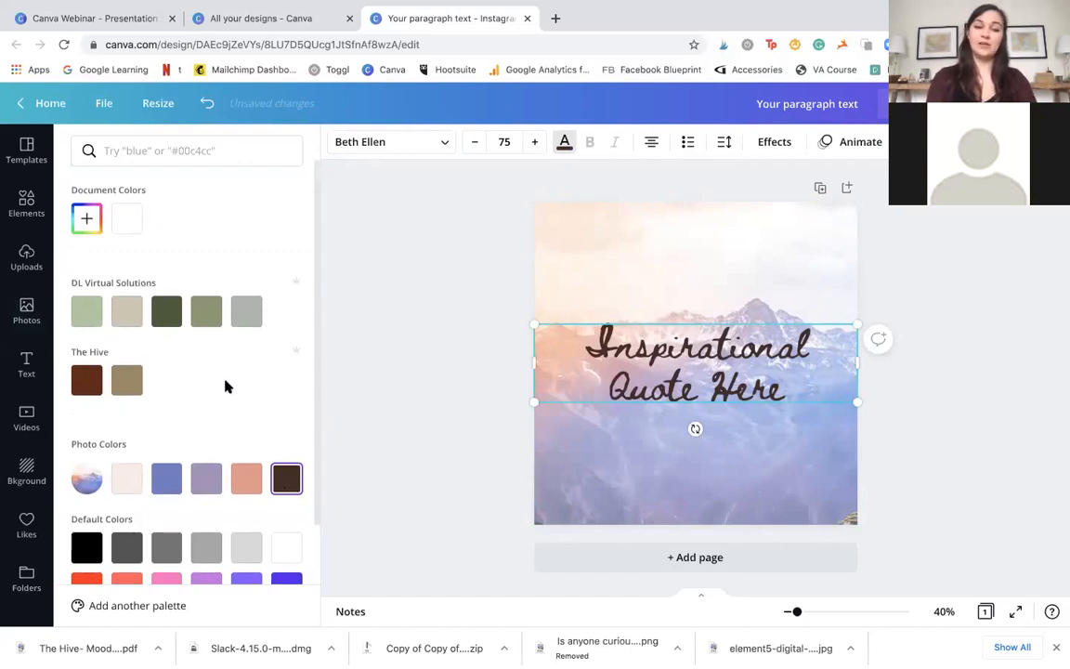
scroll(227, 385, "down", 2)
scroll(226, 386, "up", 1)
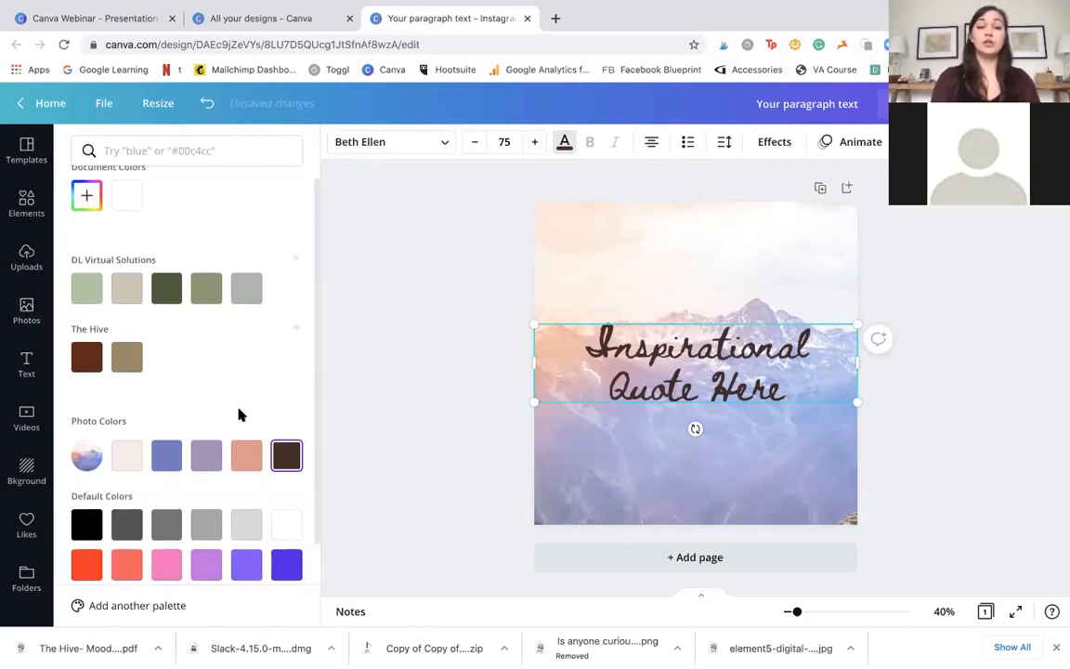
scroll(232, 401, "down", 2)
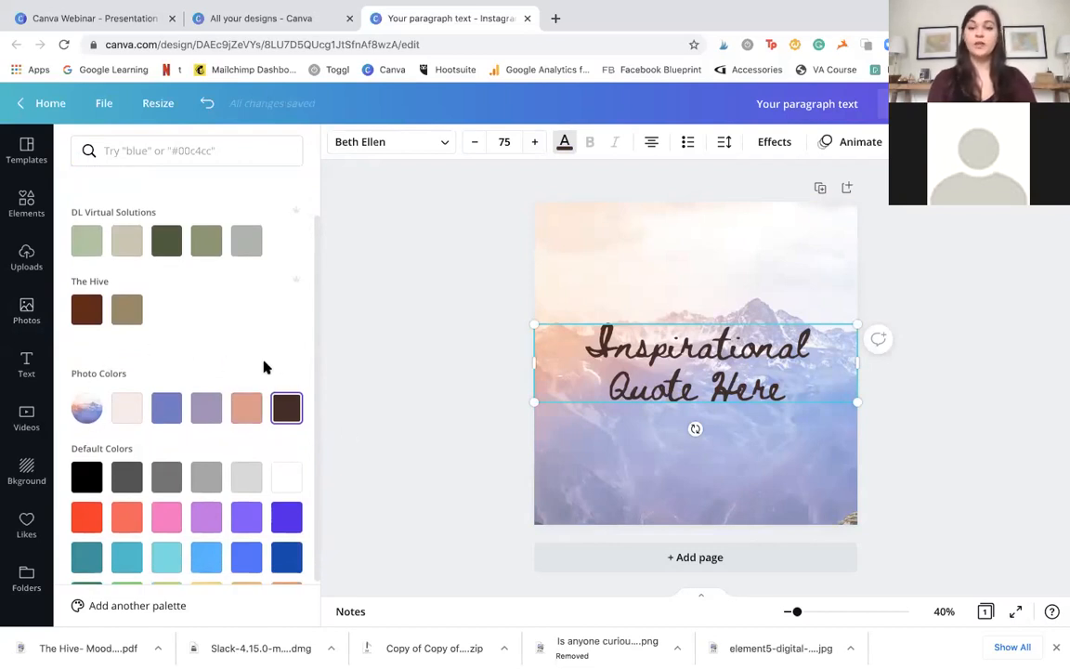
- Try the photo's lavender and blue as the quote's text colour and return it to dark brown
left_click(205, 411)
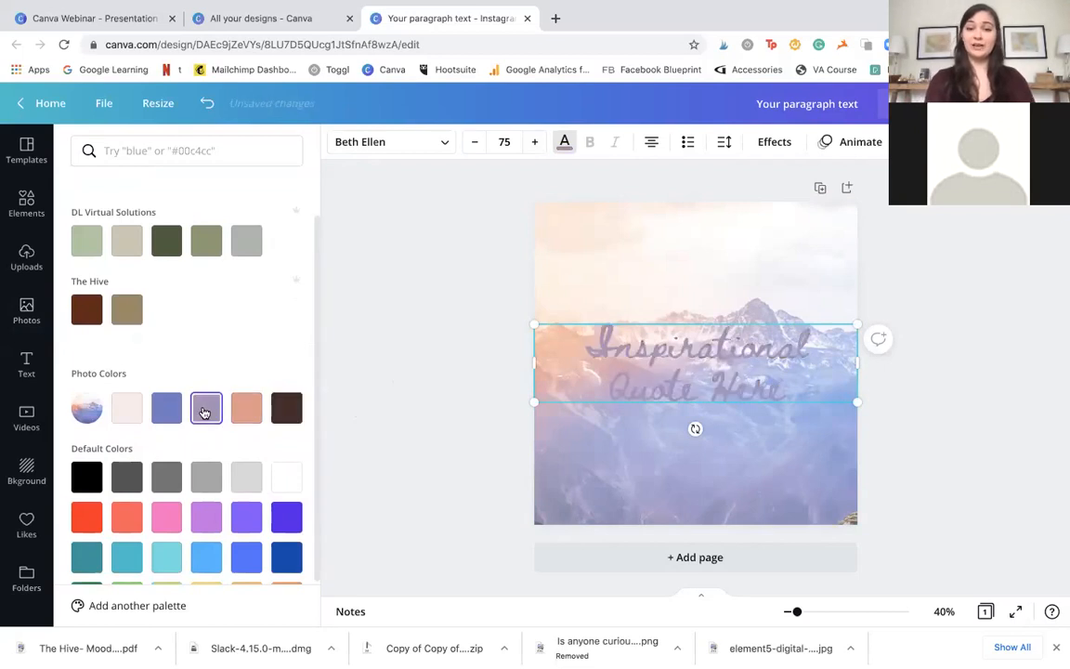
left_click(165, 409)
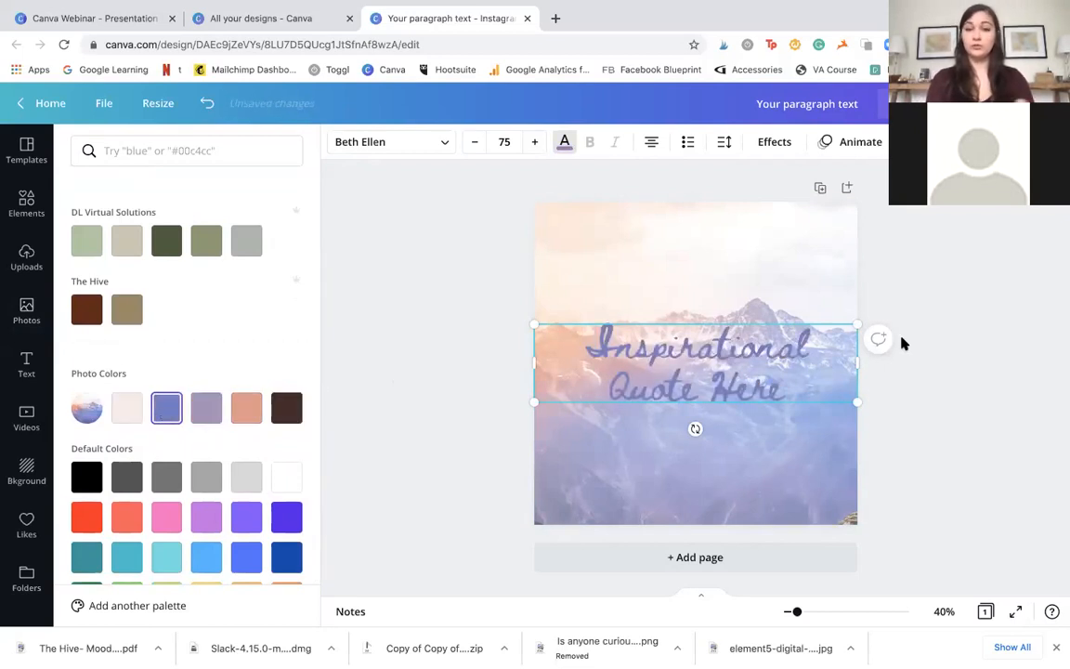
left_click(286, 408)
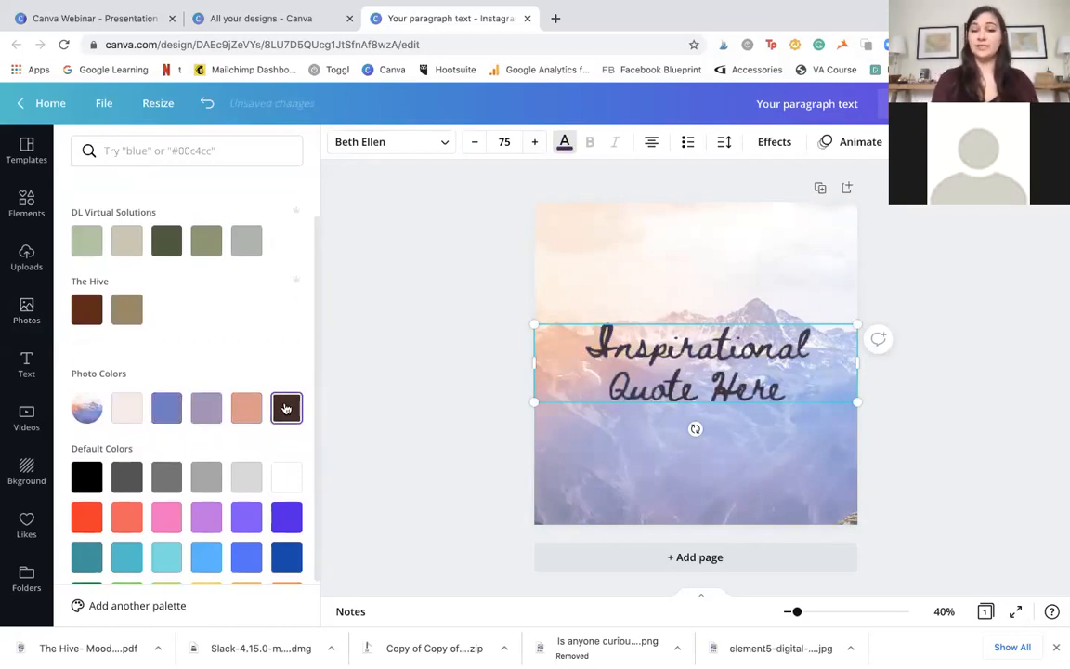
left_click(416, 412)
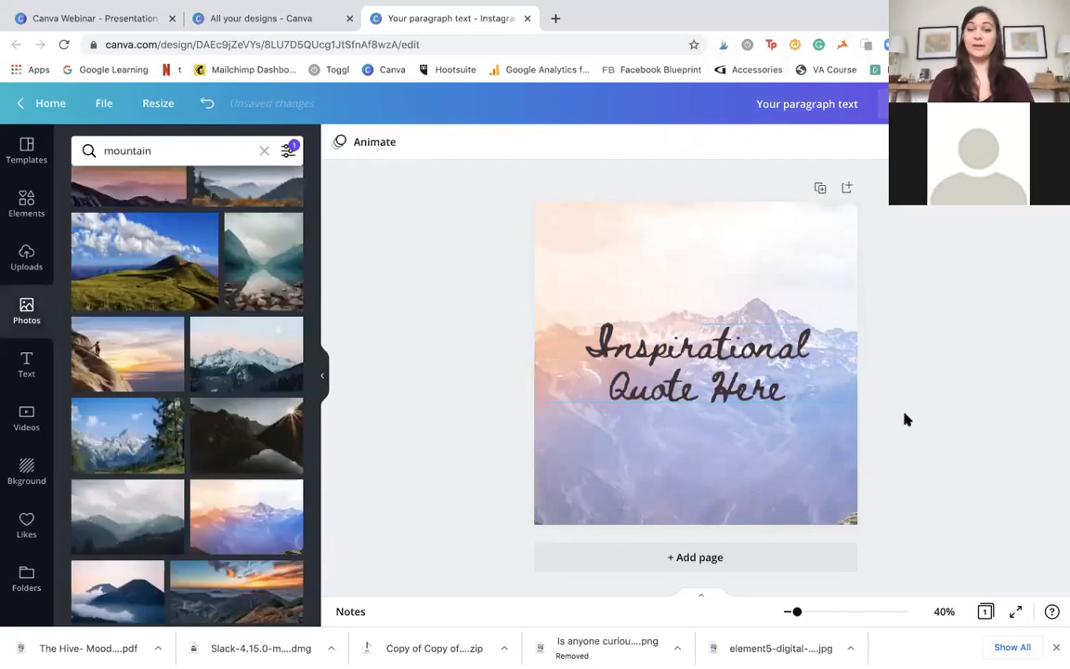
- Raise the background photo's transparency value to bring back its strong colours
left_click(754, 272)
left_click(987, 142)
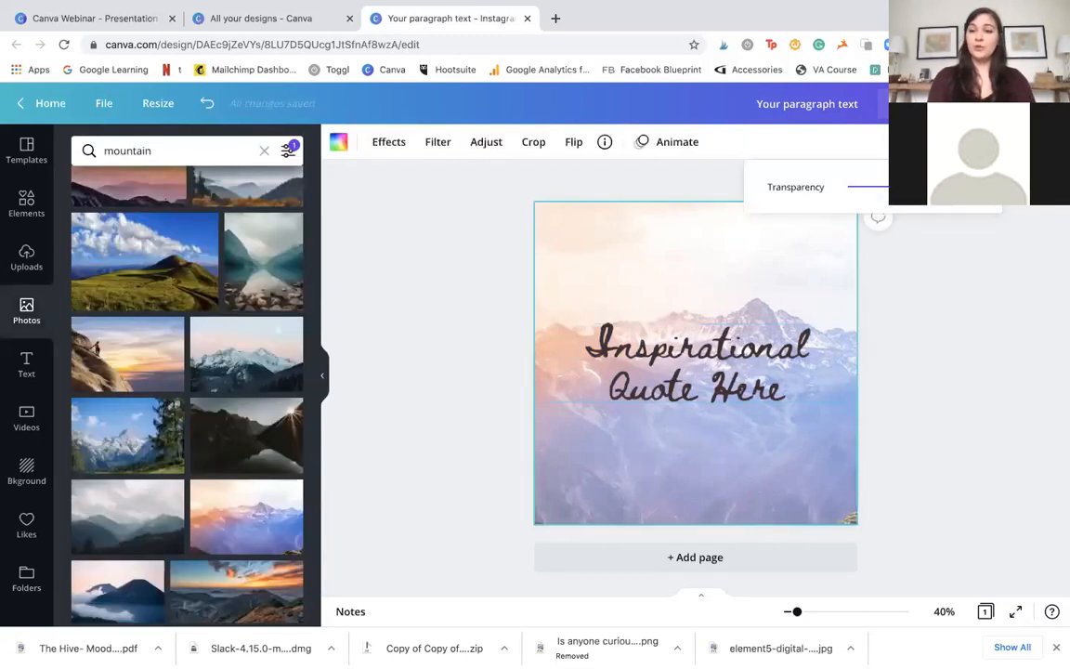
left_click_drag(902, 187, 924, 186)
left_click(968, 332)
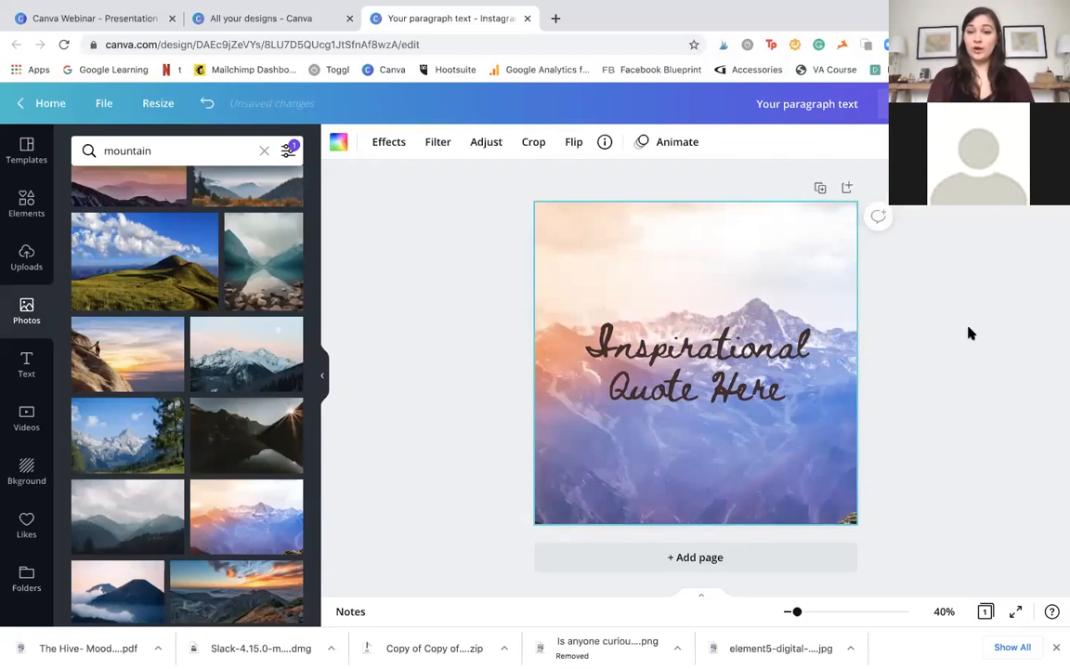
- Shift the background photo's crop so the mountain peak sits slightly further right behind the quote
double_click(771, 294)
left_click_drag(772, 293, 795, 294)
left_click(1008, 369)
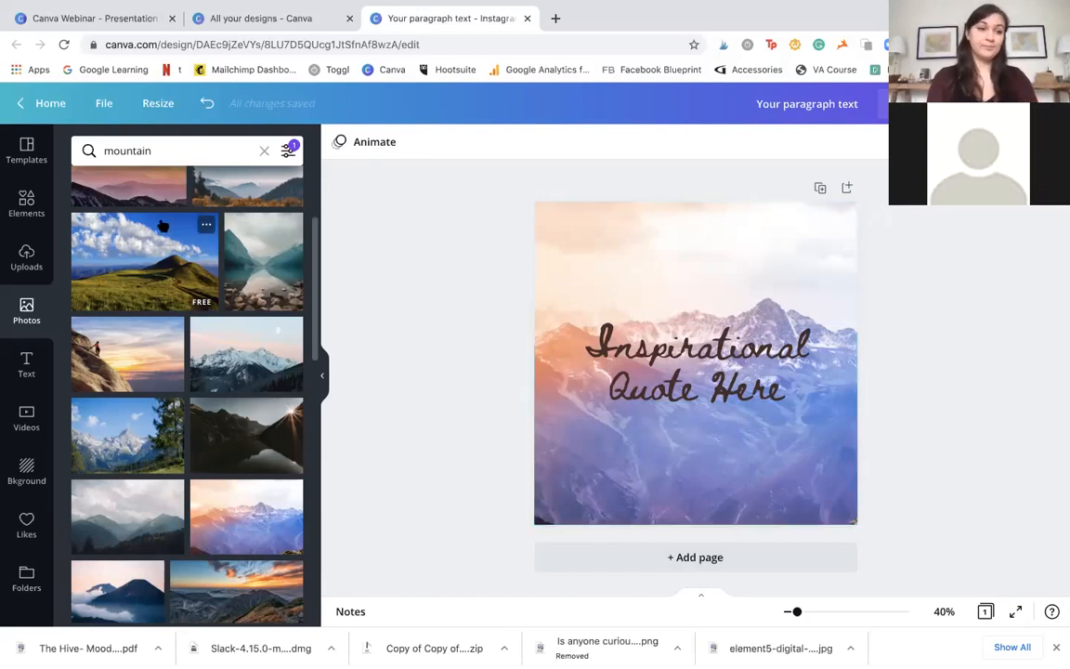
- Search the elements for "square", add the solid square and enlarge it to cover the whole page
left_click(28, 202)
left_click(159, 149)
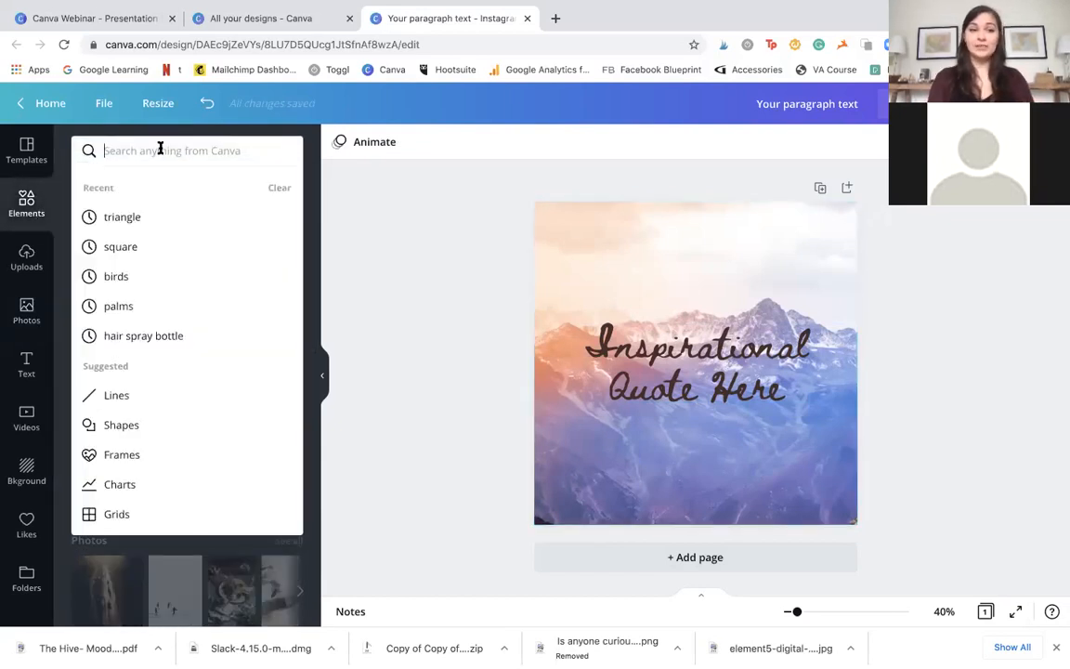
type("square")
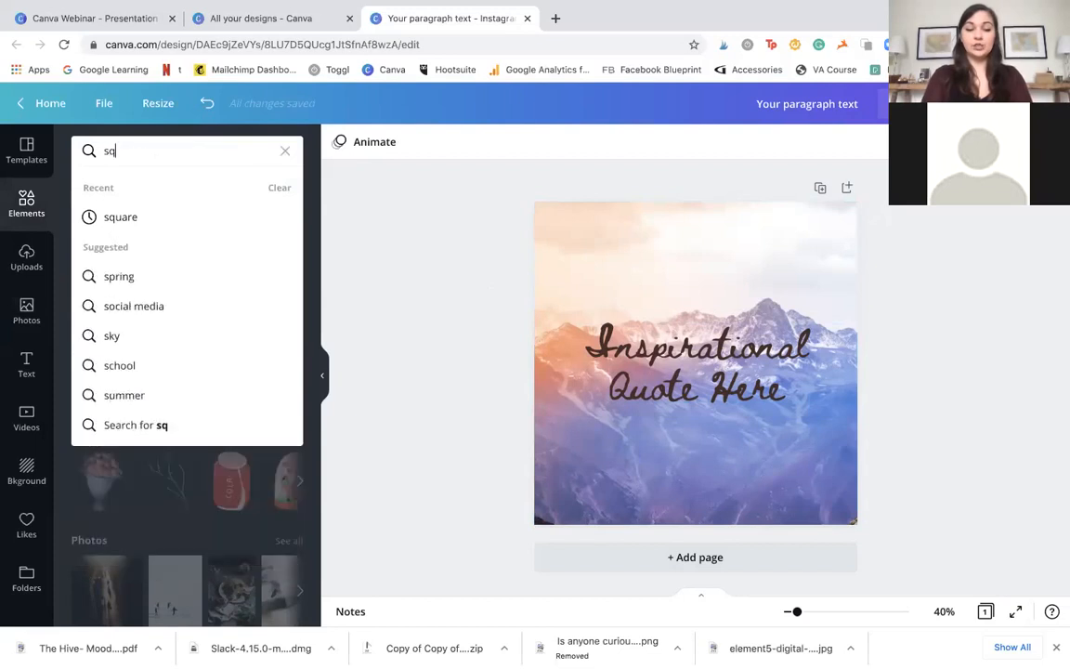
key("Return")
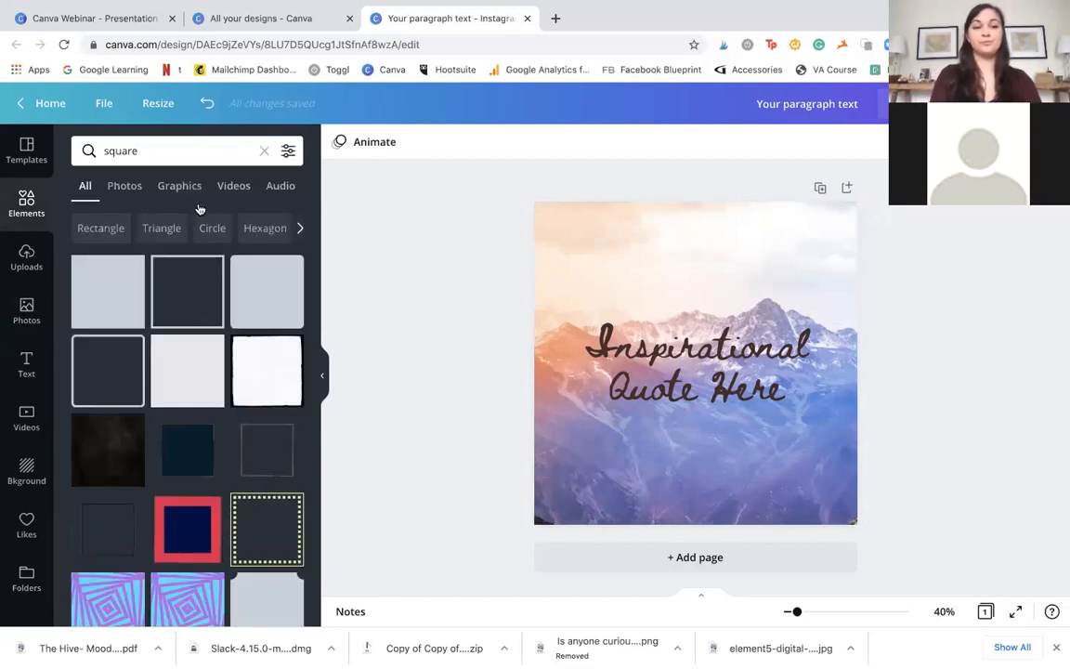
left_click(102, 284)
left_click_drag(784, 450, 871, 545)
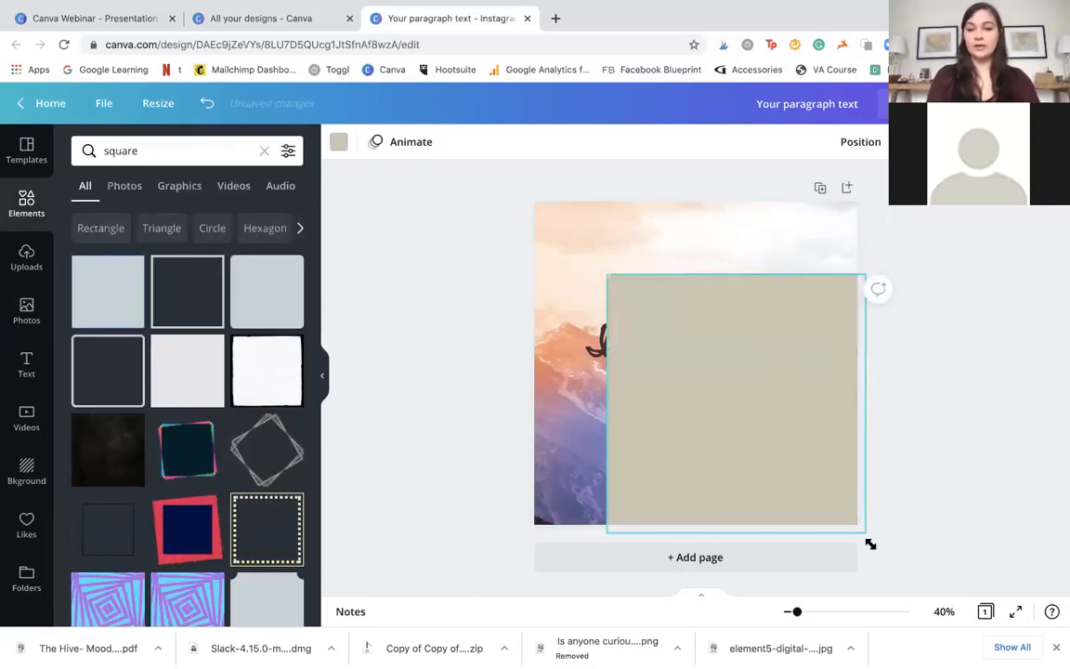
left_click_drag(606, 273, 526, 192)
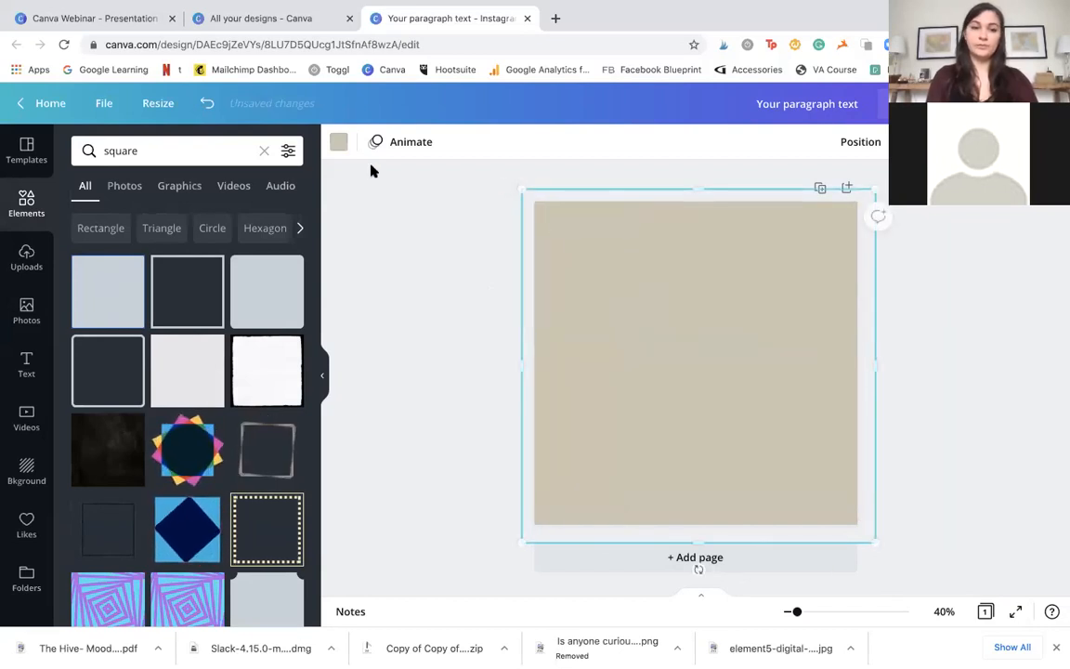
- Recolour the square with the dark green from the DL Virtual Solutions brand palette
left_click(338, 141)
scroll(278, 312, "down", 2)
scroll(277, 312, "up", 2)
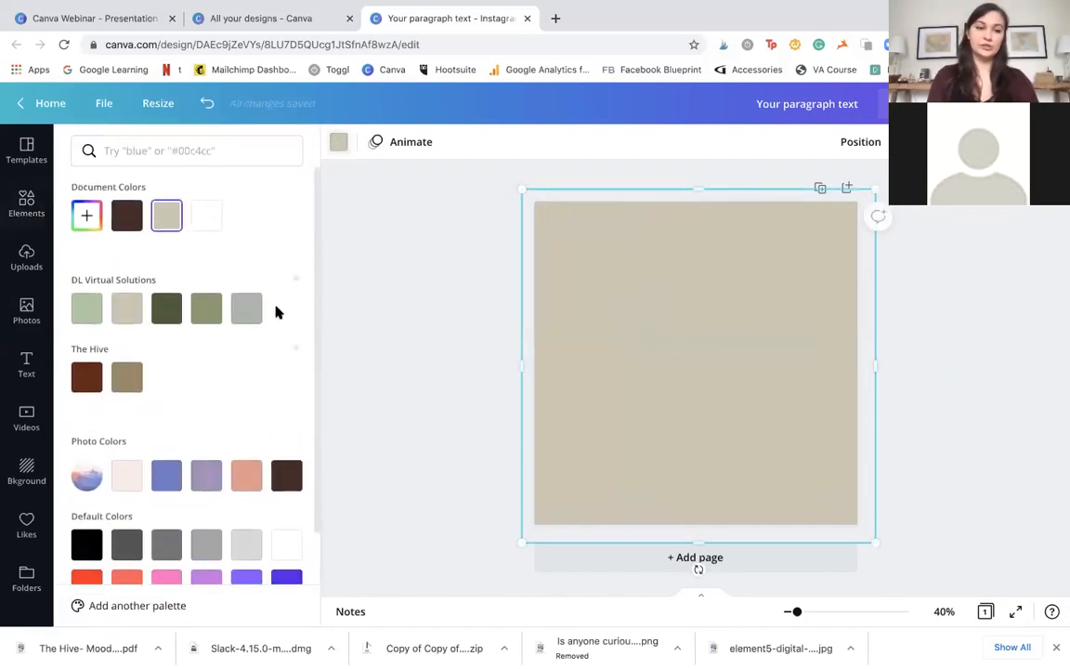
left_click(166, 312)
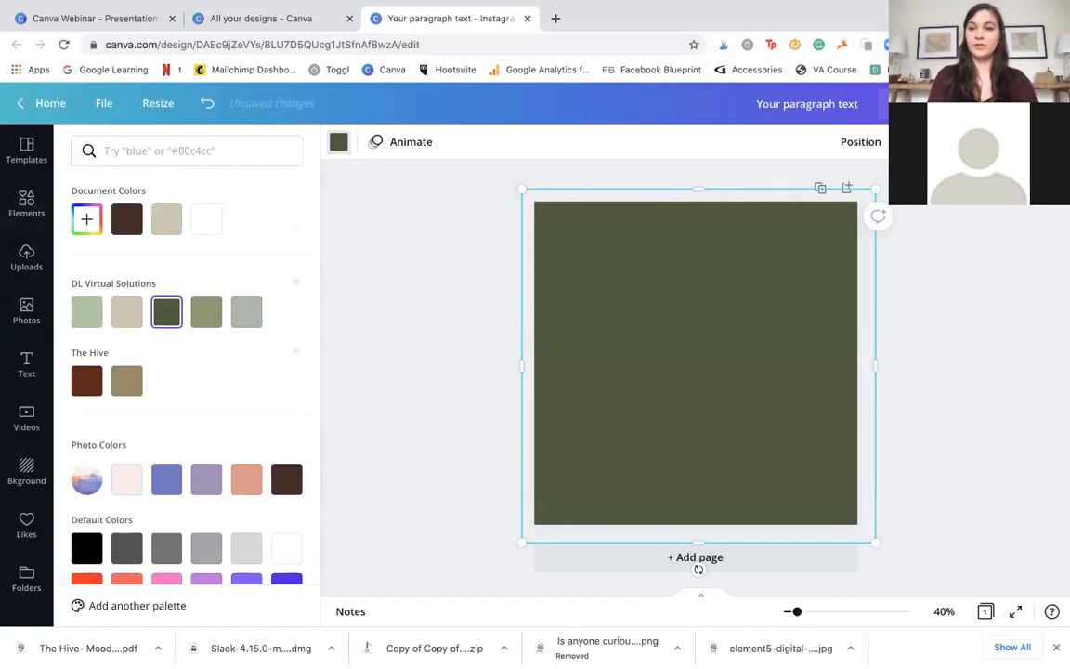
- Lower the dark green square's transparency value so the mountain photo and quote show through it
left_click(936, 142)
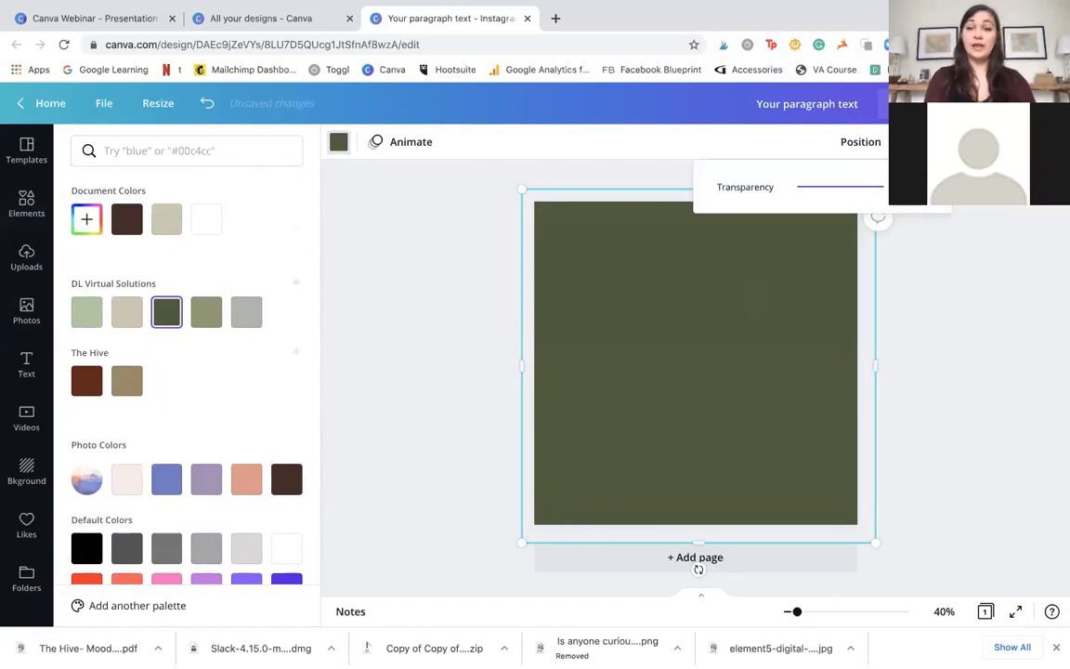
left_click_drag(892, 186, 836, 188)
left_click(982, 310)
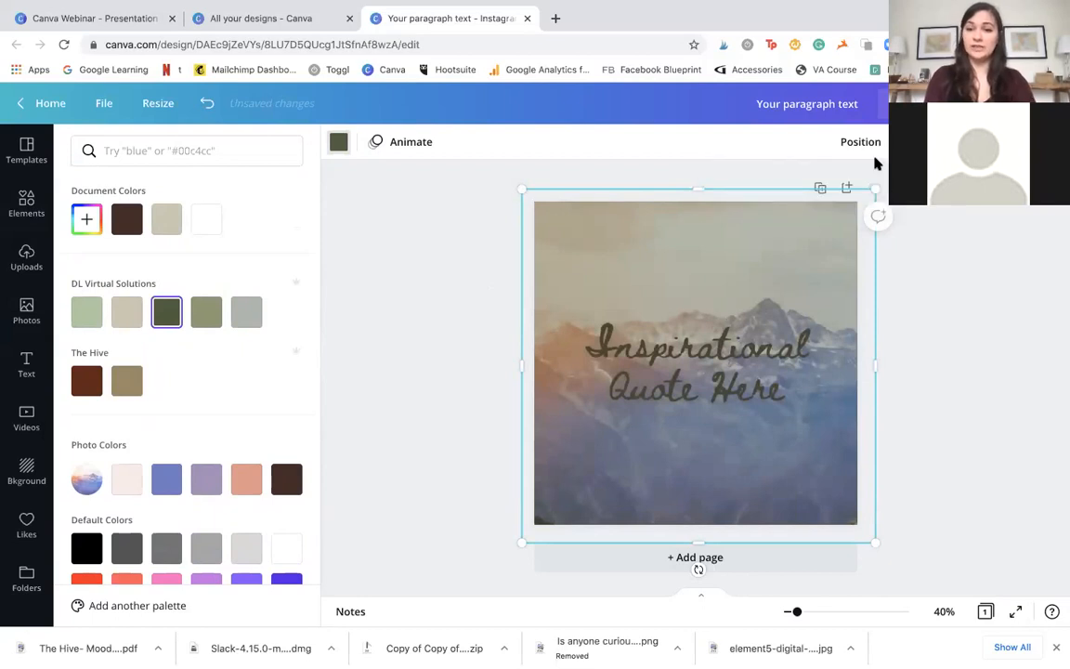
- Move the dark green square backward one layer so it sits behind the quote text
left_click(861, 142)
left_click(813, 184)
left_click(953, 293)
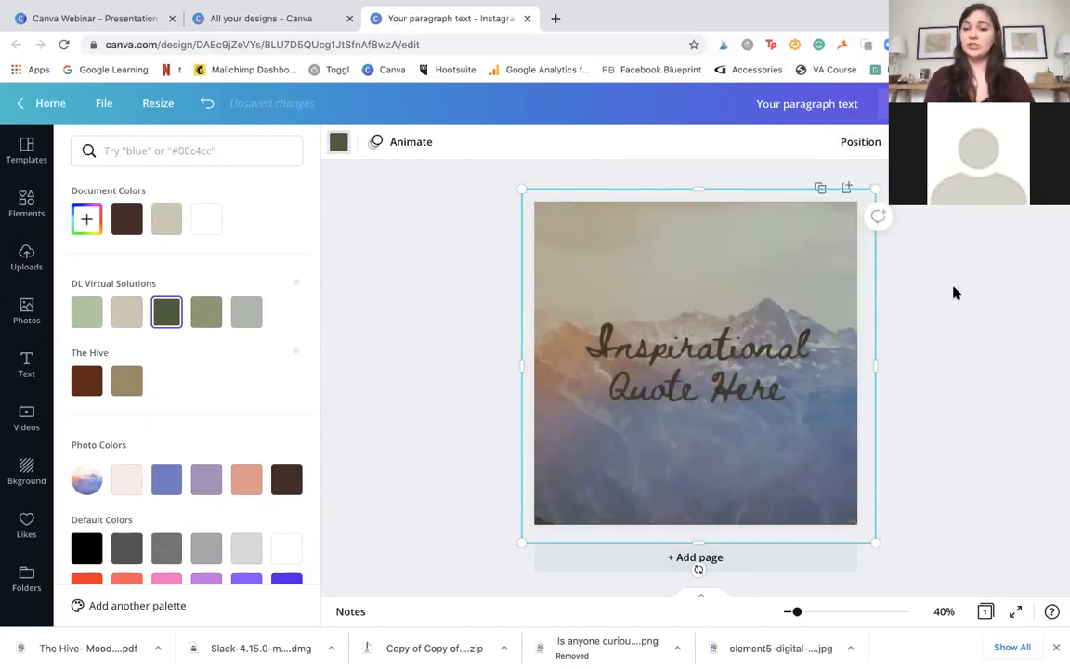
left_click(957, 305)
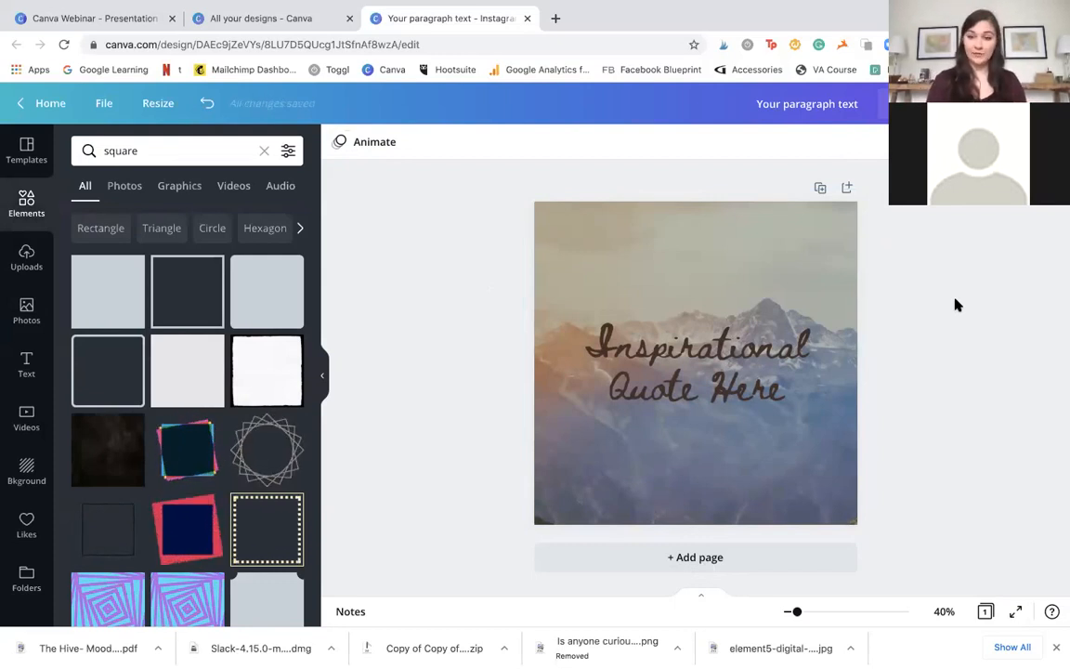
- Recolour the square overlay with the yellow from the default colors, keeping it over the whole page
left_click(871, 301)
left_click(340, 142)
scroll(222, 430, "down", 3)
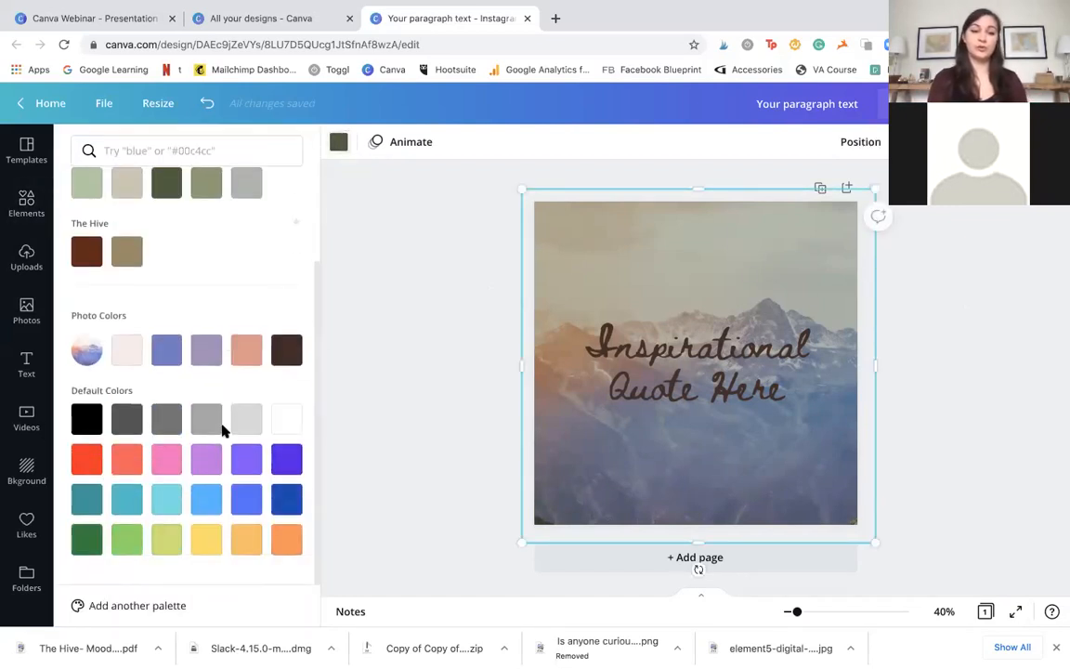
left_click(196, 548)
left_click(921, 422)
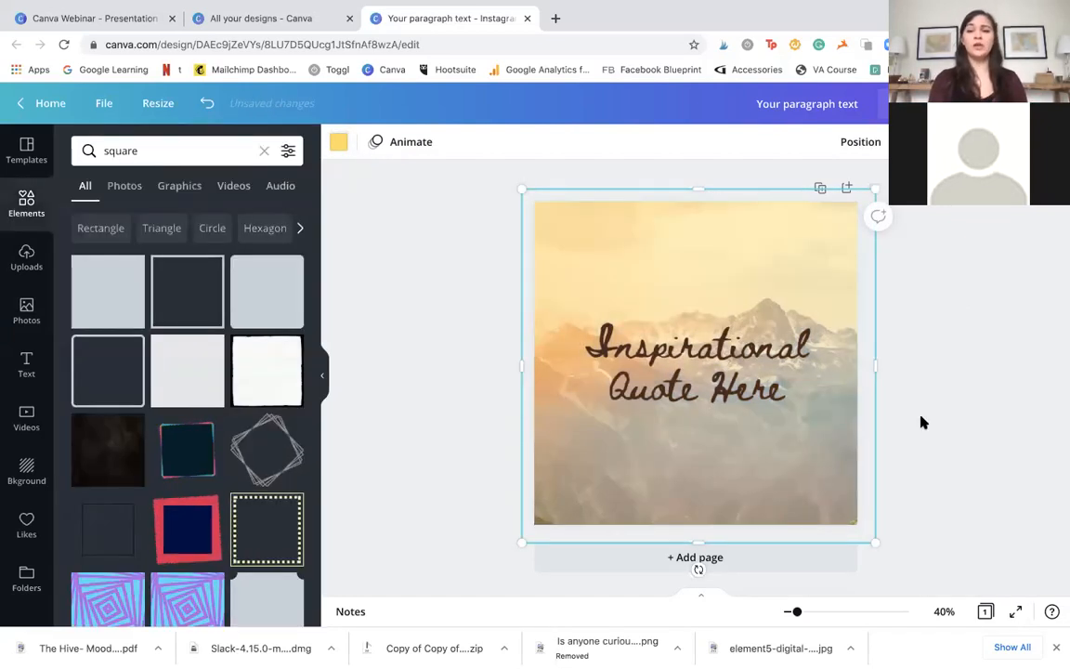
mouse_move(753, 297)
left_mouse_down()
mouse_move(766, 476)
mouse_move(761, 300)
left_mouse_up()
left_click(998, 351)
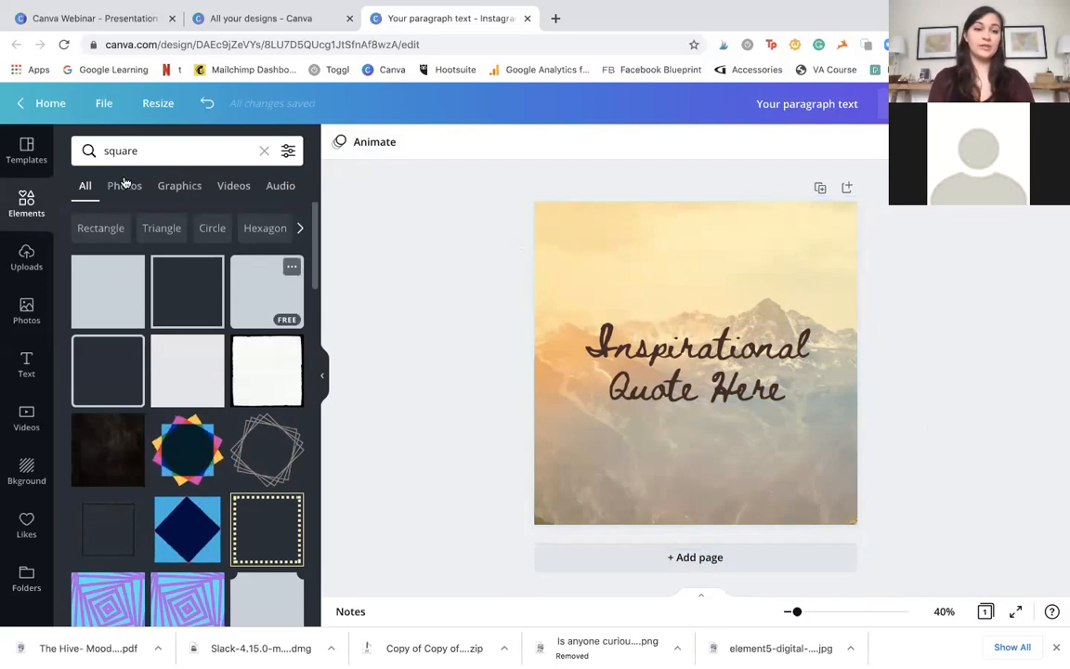
- Replace the "square" search in the elements with a search for "birds"
left_click(191, 149)
key("BackSpace")
key("BackSpace")
key("BackSpace")
key("BackSpace")
key("BackSpace")
key("BackSpace")
type("birds")
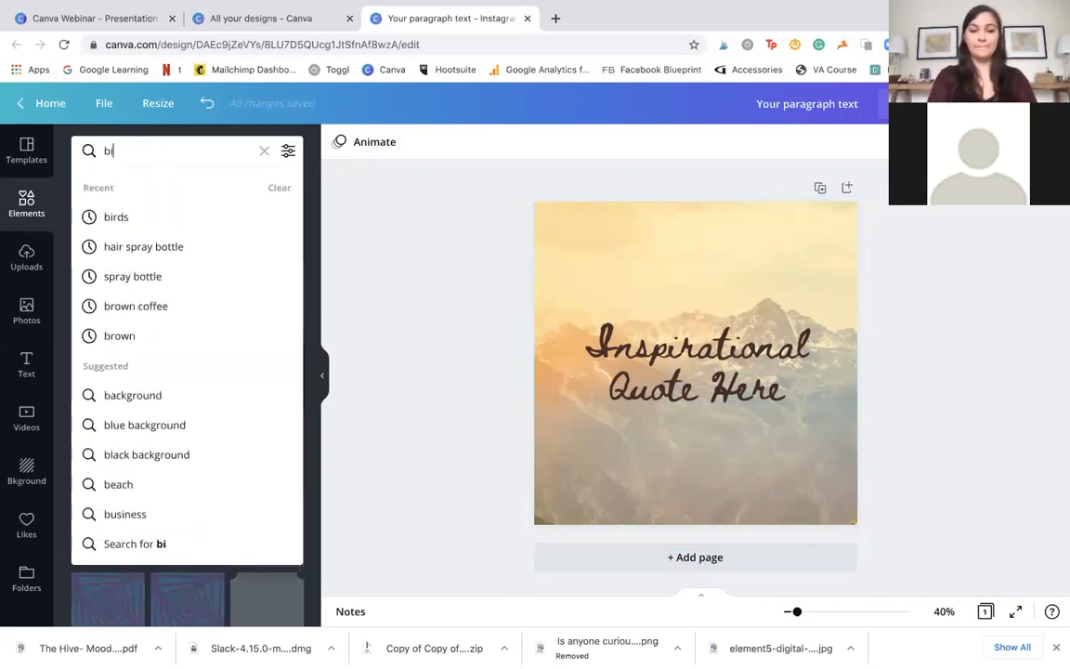
key("Return")
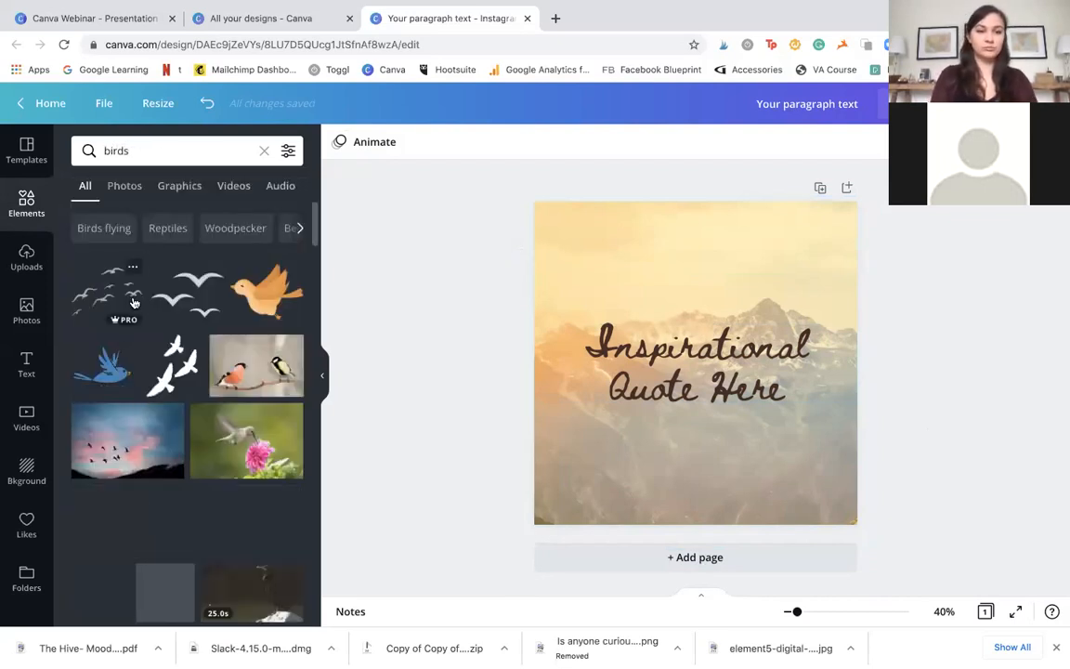
- Add the flock of small flying birds and place it in the upper-left sky of the post
left_click(114, 291)
left_click_drag(683, 382, 596, 280)
left_click(708, 278)
left_click(600, 272)
left_click_drag(599, 230, 604, 229)
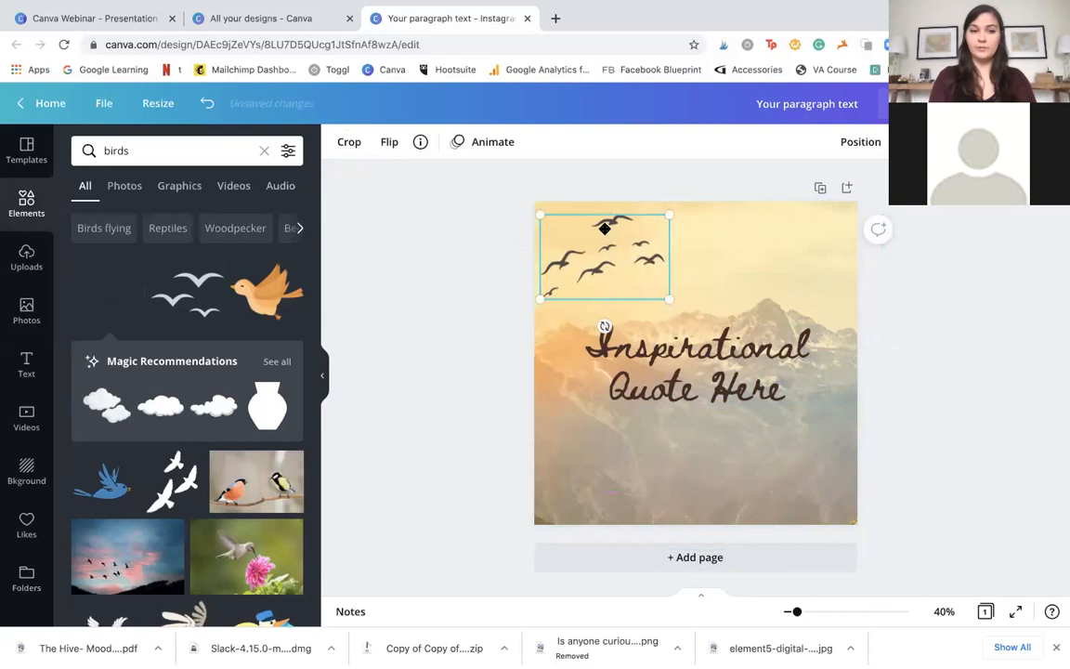
- Add the graphic of three gliding birds to the upper-right sky and recolour it with the blue from the photo colors
left_click(173, 295)
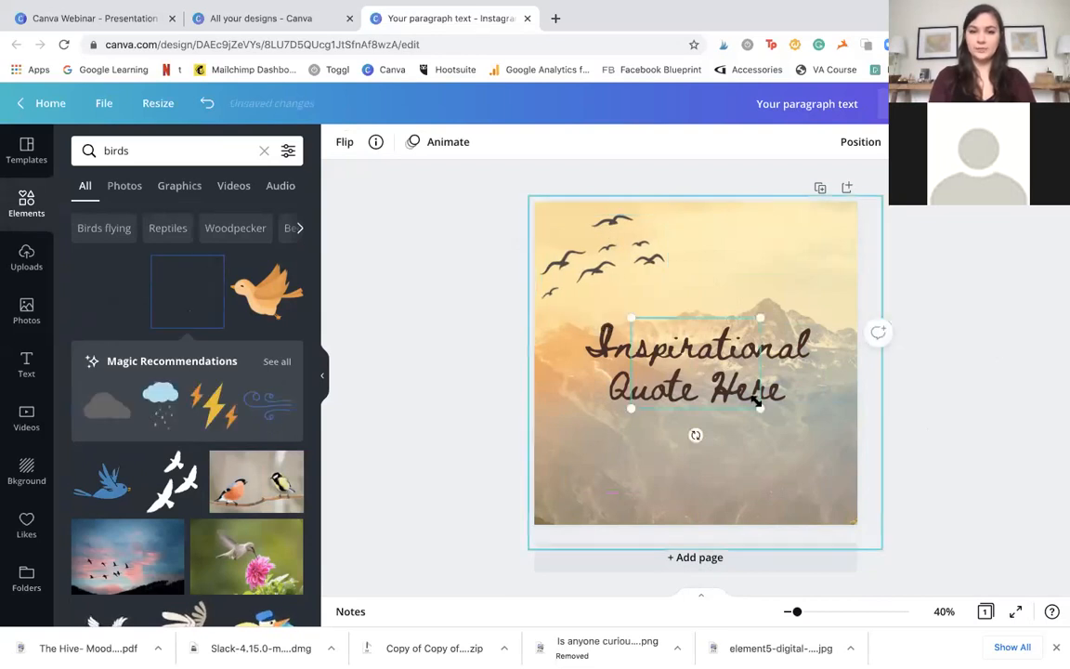
left_click_drag(706, 371, 771, 266)
left_click(338, 142)
left_click(167, 478)
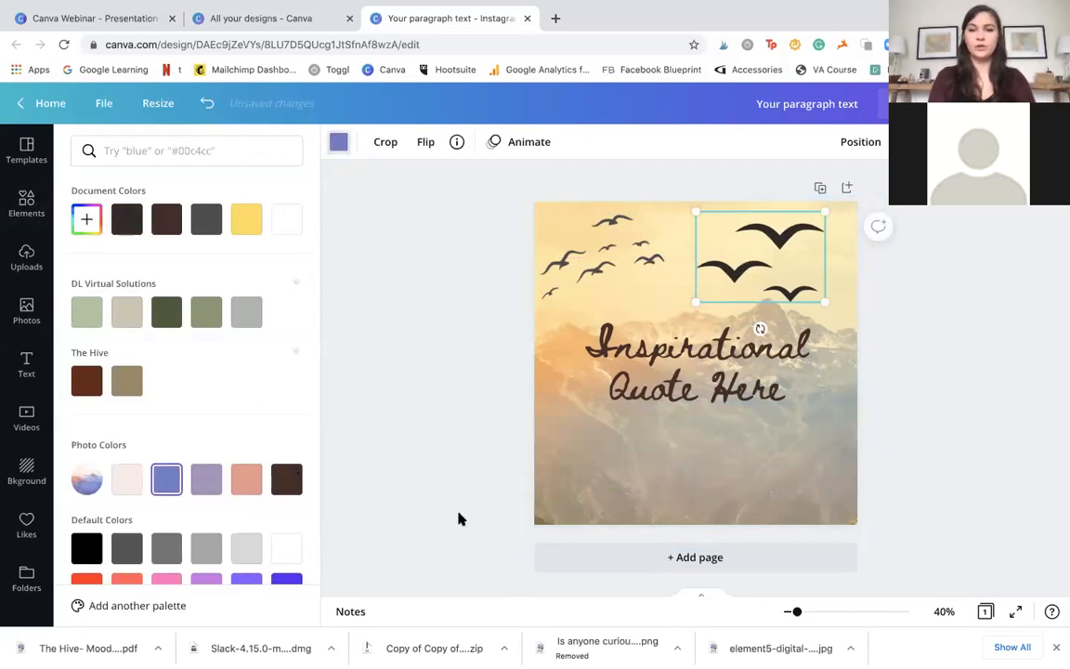
left_click(969, 354)
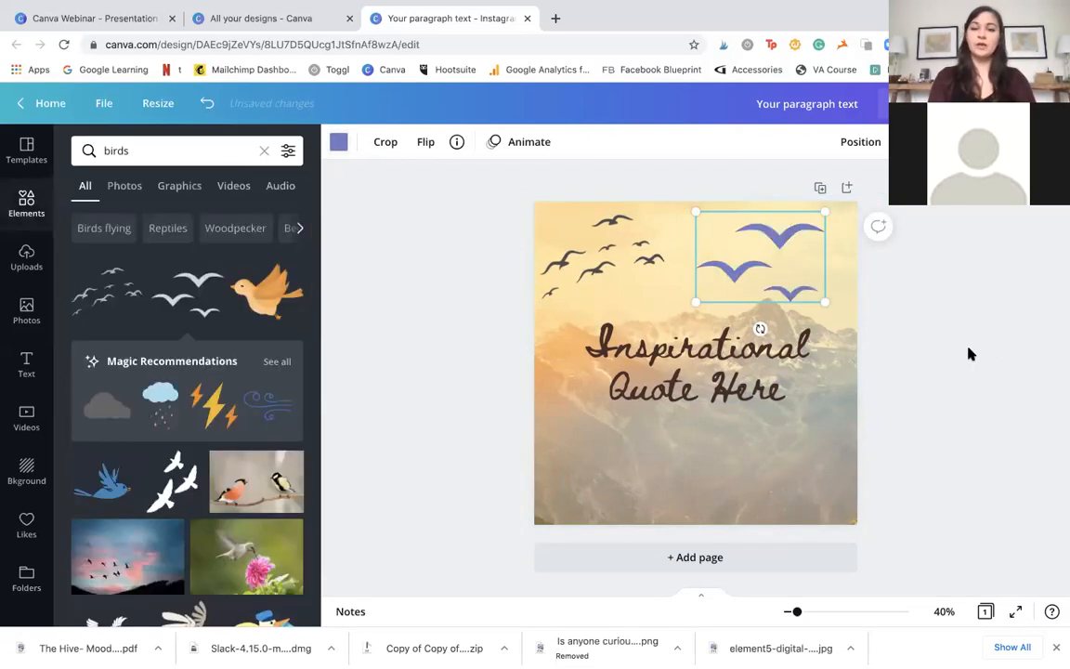
- Shift both bird graphics slightly lower in the sky, moving the blue birds a little further right
left_click_drag(774, 264, 788, 276)
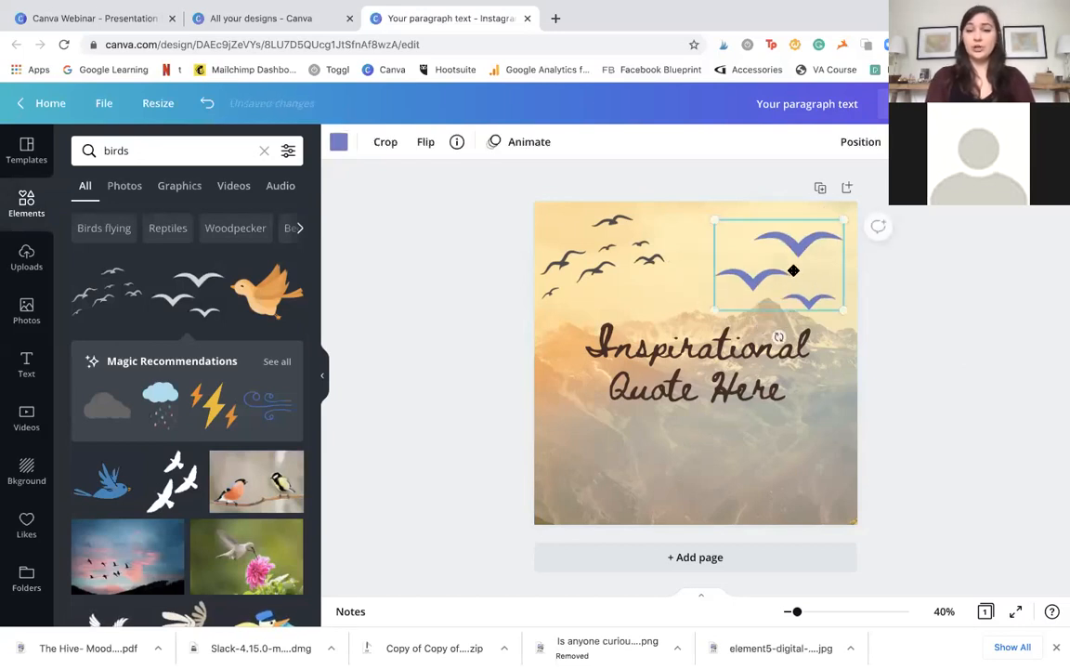
left_click_drag(598, 253, 599, 272)
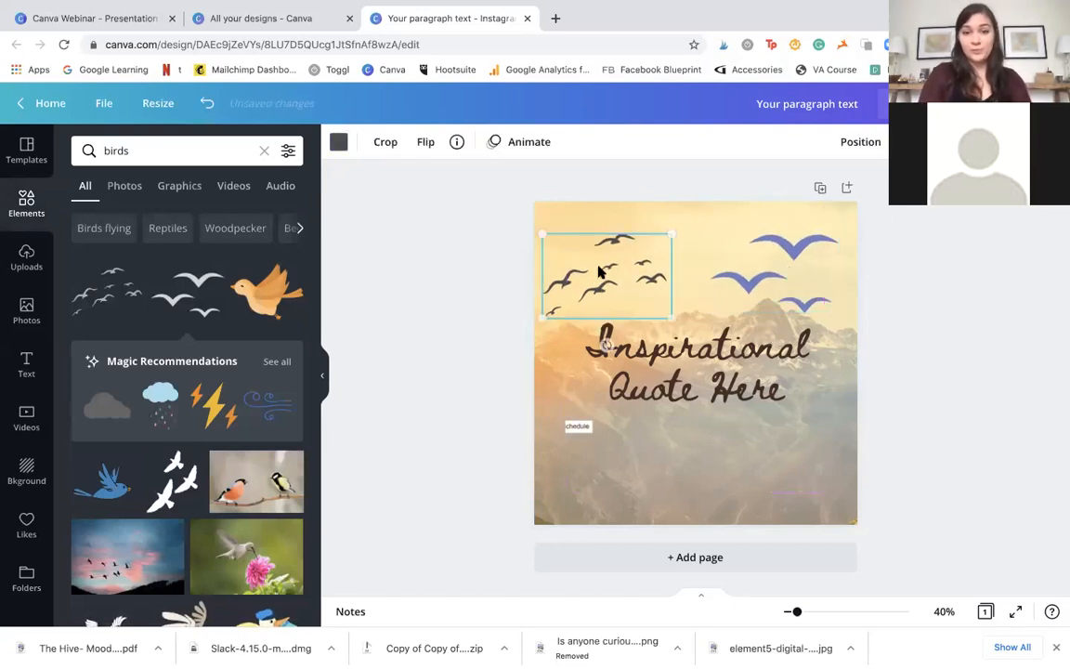
left_click(910, 333)
- Search the elements for "triangle" in place of "birds"
left_click(26, 311)
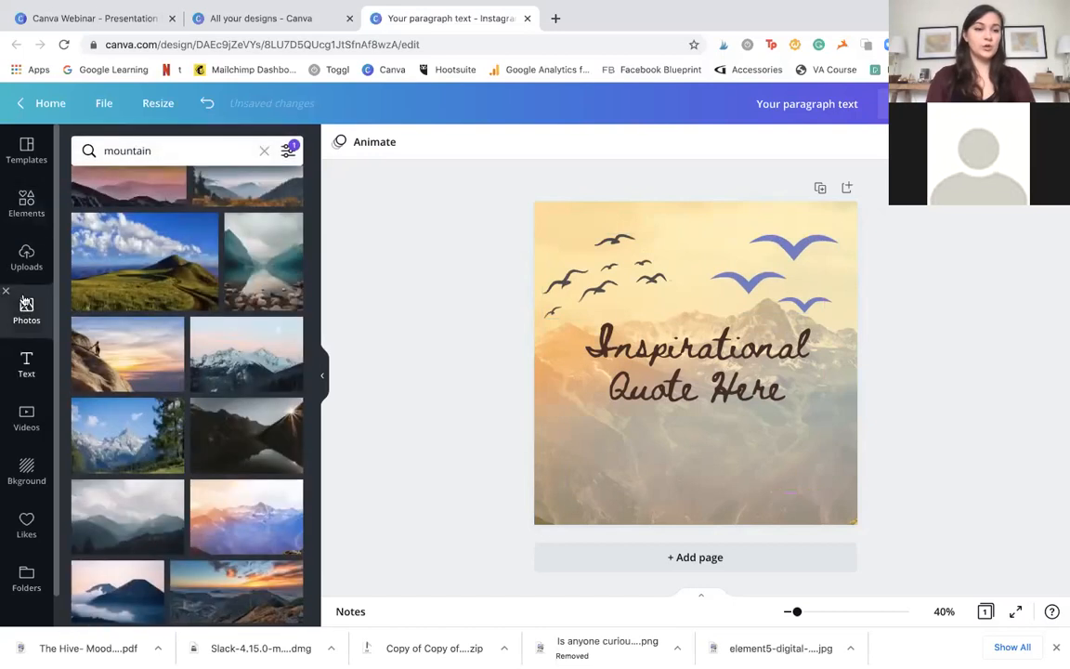
left_click(41, 213)
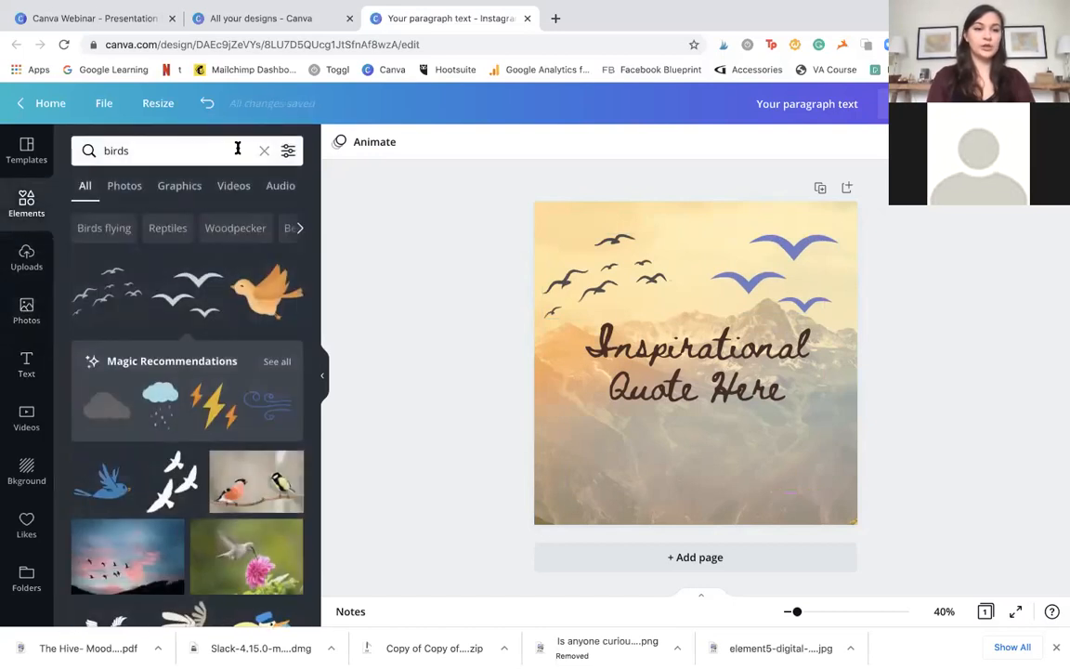
left_click(236, 148)
key("BackSpace")
type("triangle")
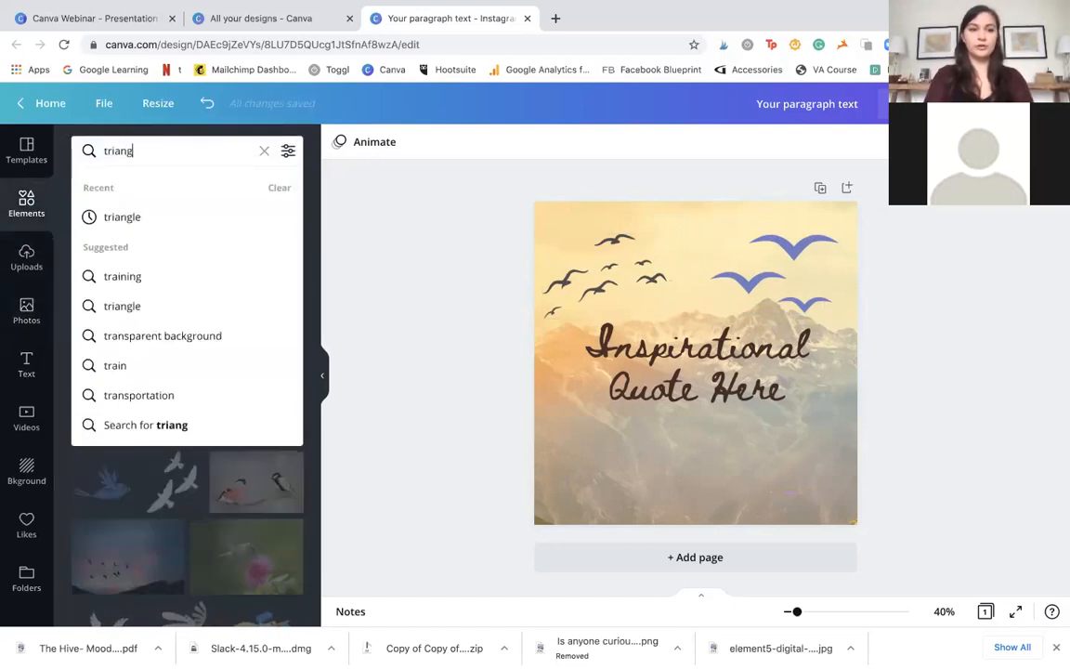
key("Return")
- Add the solid right-angled triangle and shift it left so it covers the first part of the quote
left_click(169, 313)
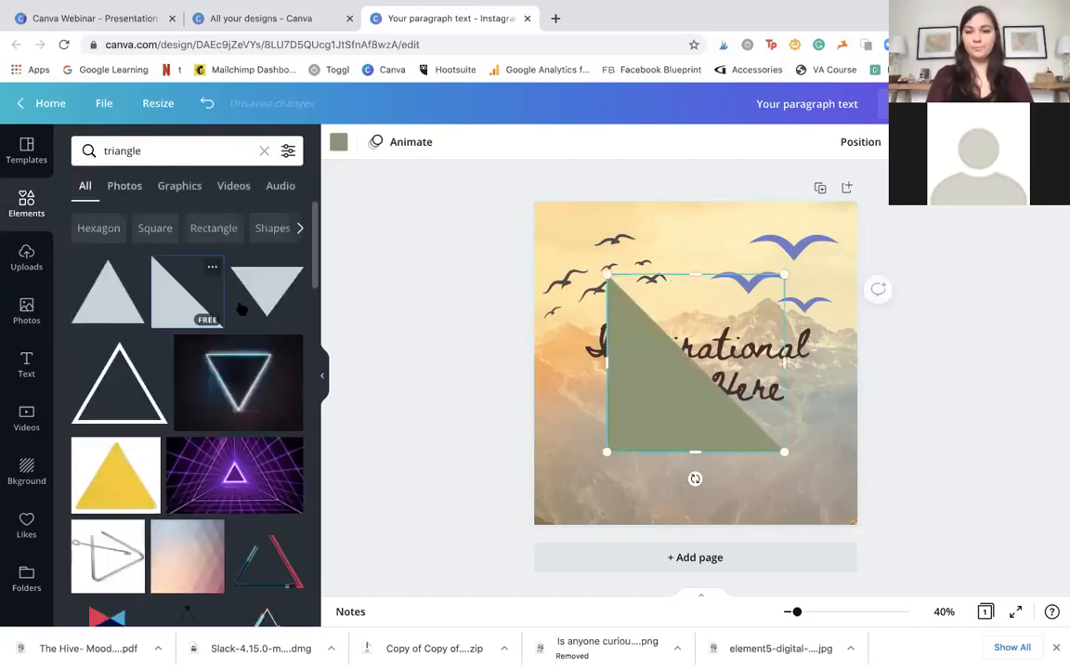
left_click_drag(645, 401, 619, 390)
left_click(934, 420)
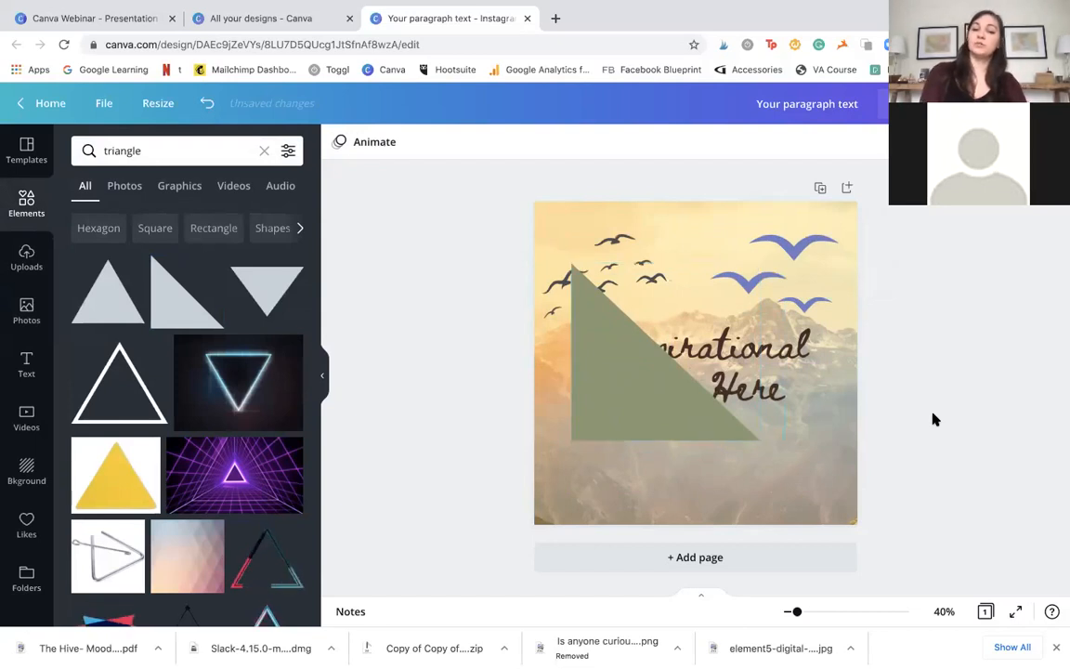
- Send the green triangle to the back of the layer order, beneath the yellow overlay
left_click(664, 401)
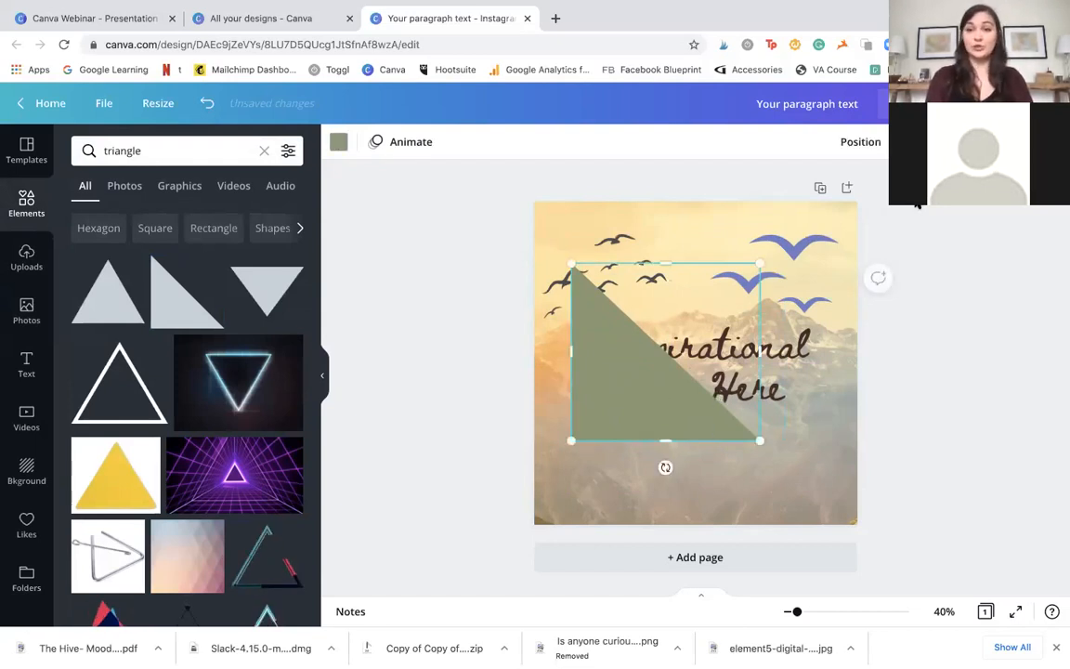
left_click(871, 146)
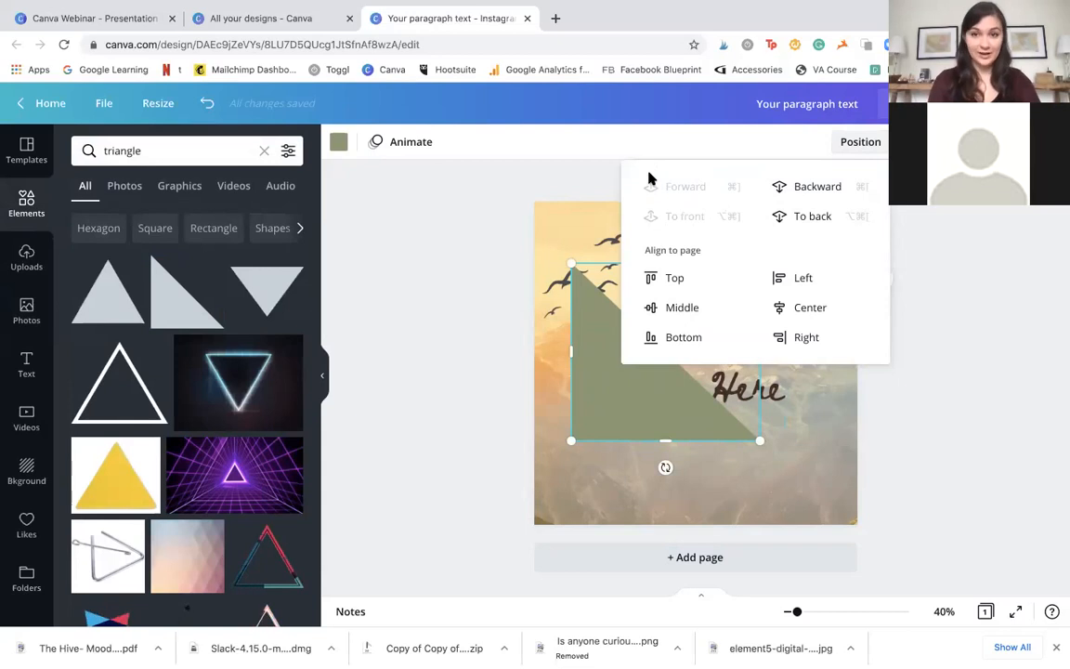
left_click(813, 215)
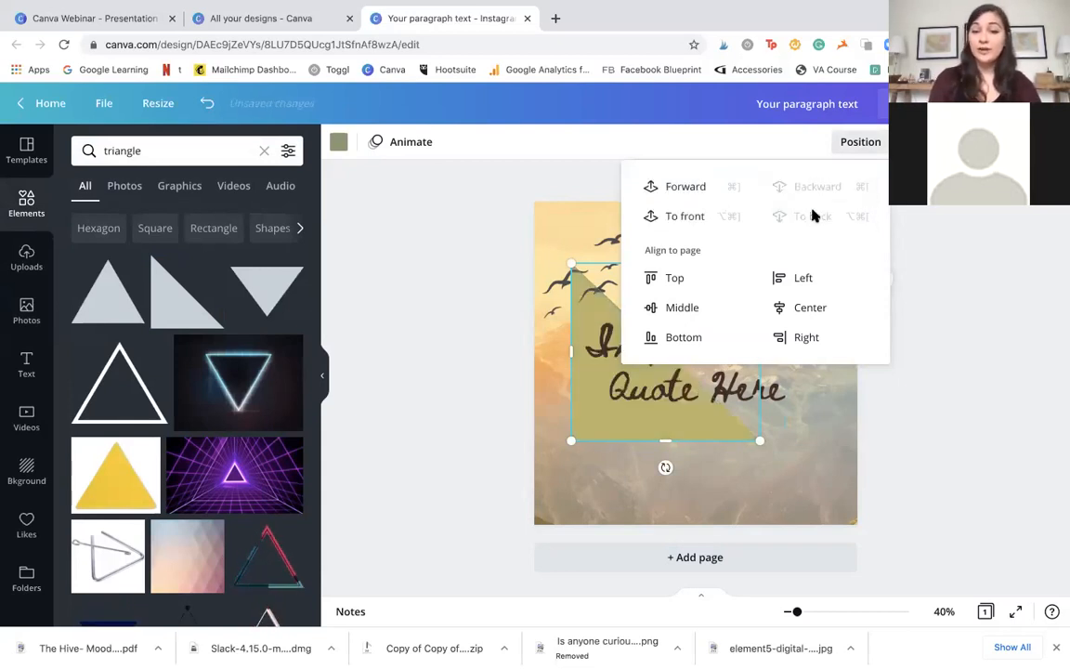
- Bring the green triangle forward above the yellow overlay, stepping it back one layer to sit behind the quote
left_click(706, 188)
left_click(708, 189)
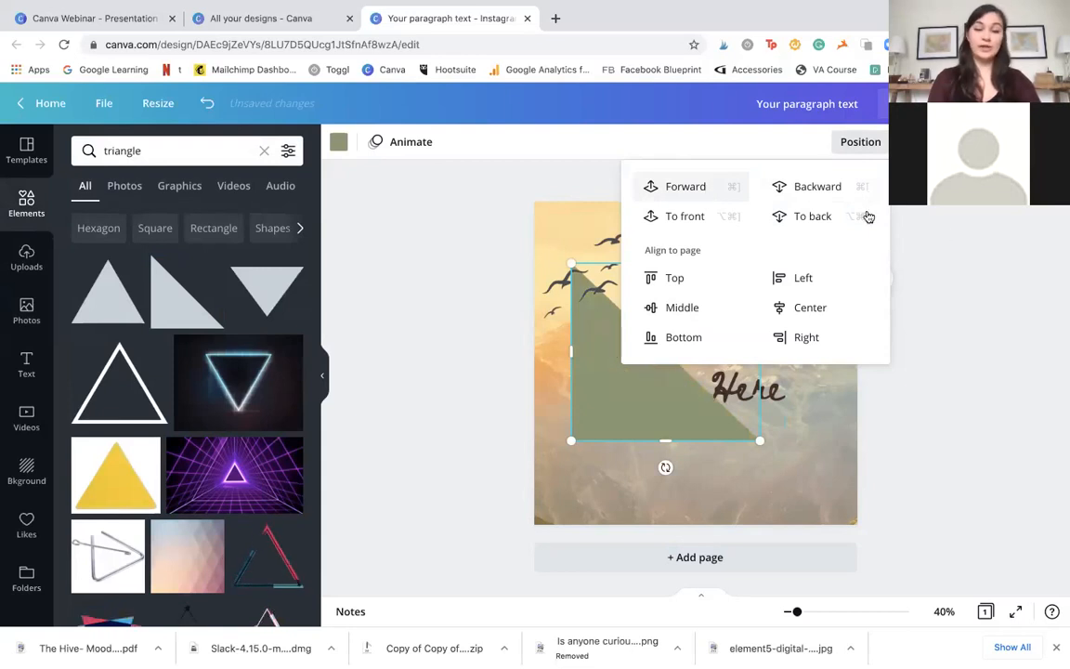
left_click(836, 186)
left_click(984, 325)
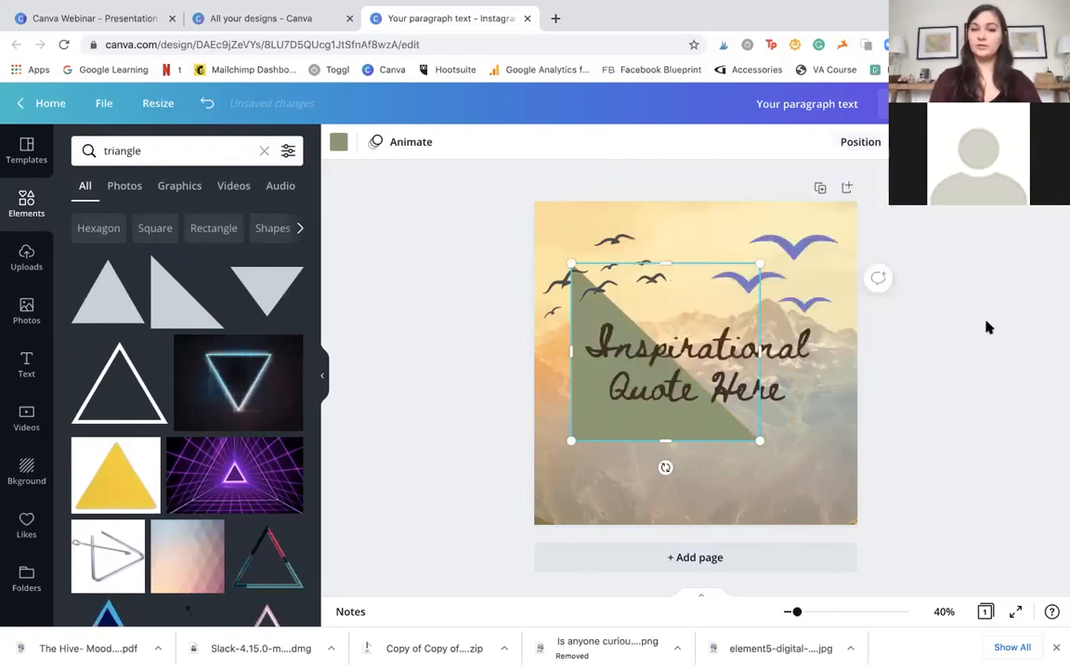
left_click(983, 325)
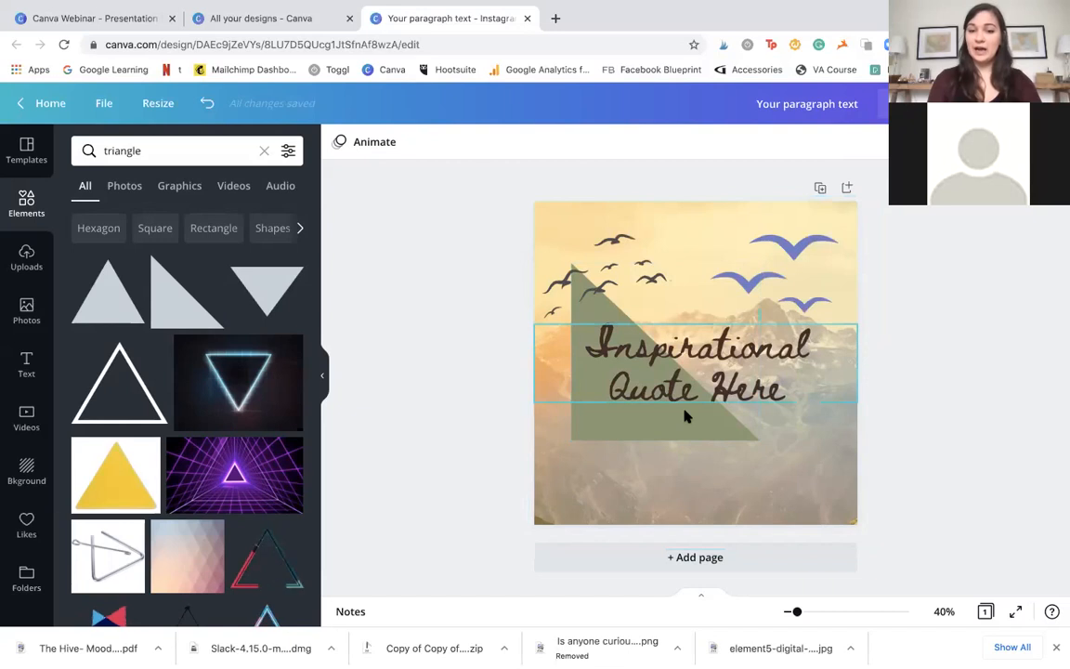
- Adjust the small bird flock's layer order so it sits behind the green triangle but above the yellow overlay
left_click(620, 283)
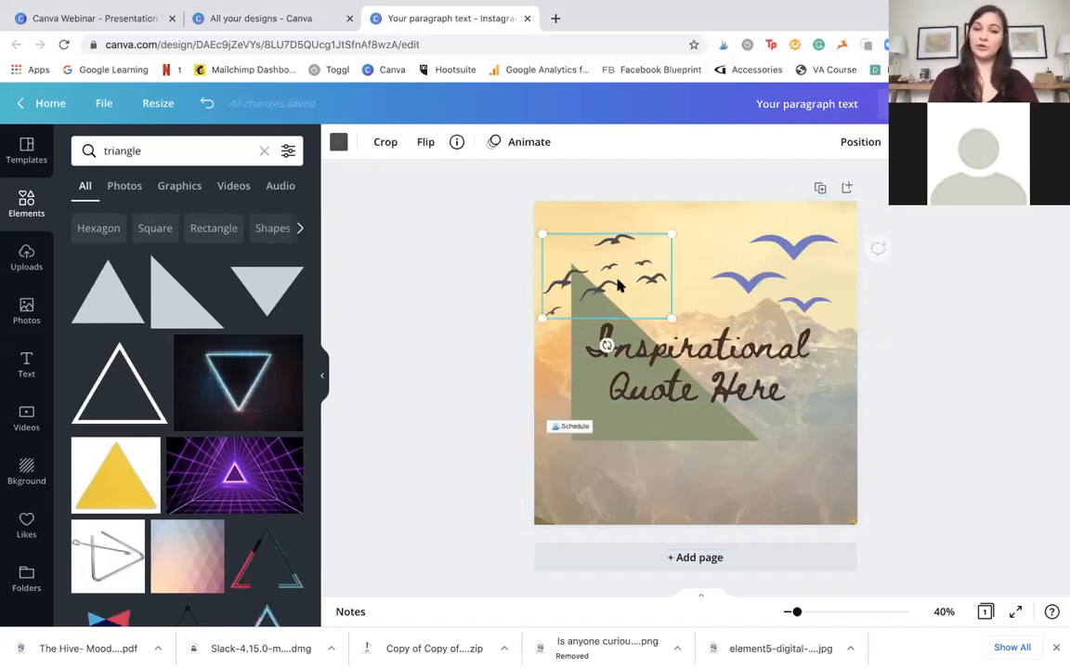
left_click(864, 141)
left_click(855, 185)
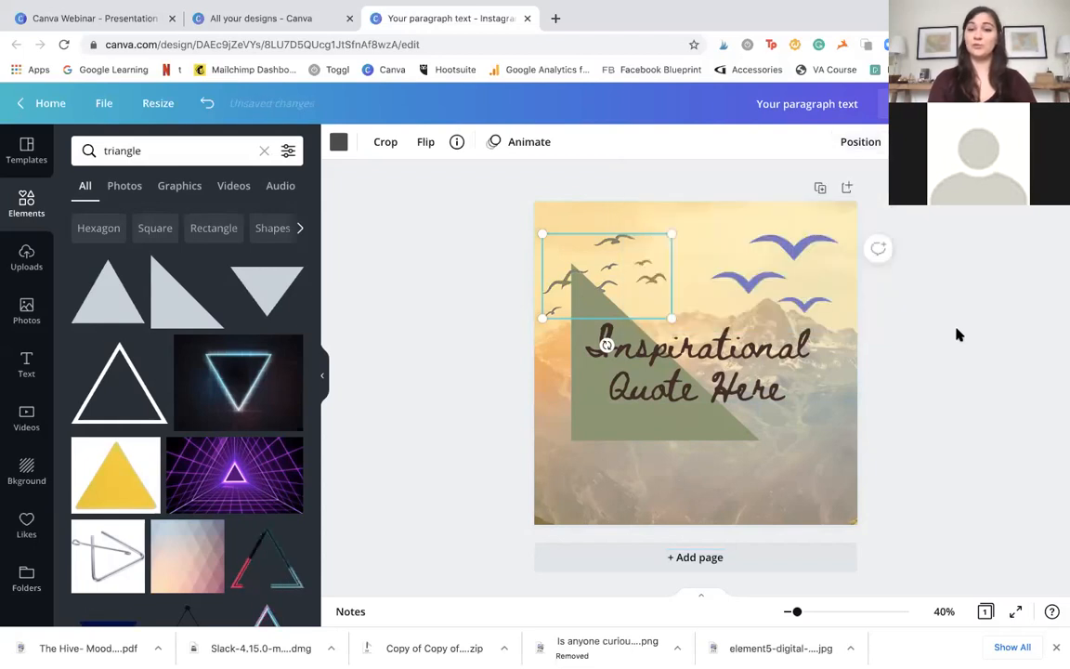
left_click(858, 142)
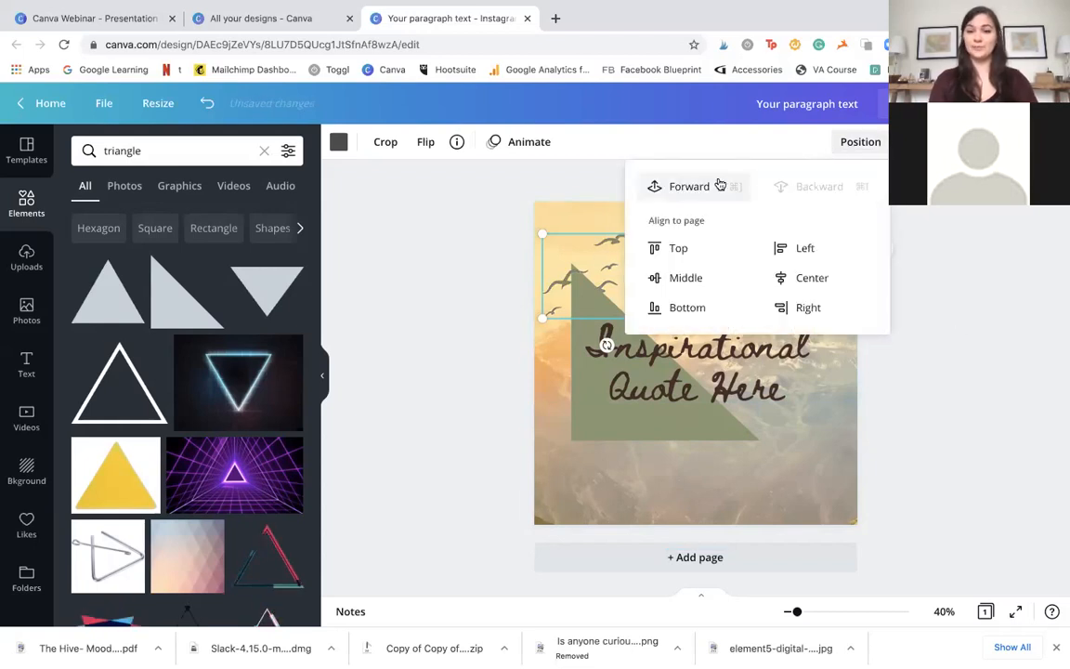
left_click(935, 327)
left_click(936, 327)
- Nudge the green triangle slightly further left behind the quote
left_click(772, 287)
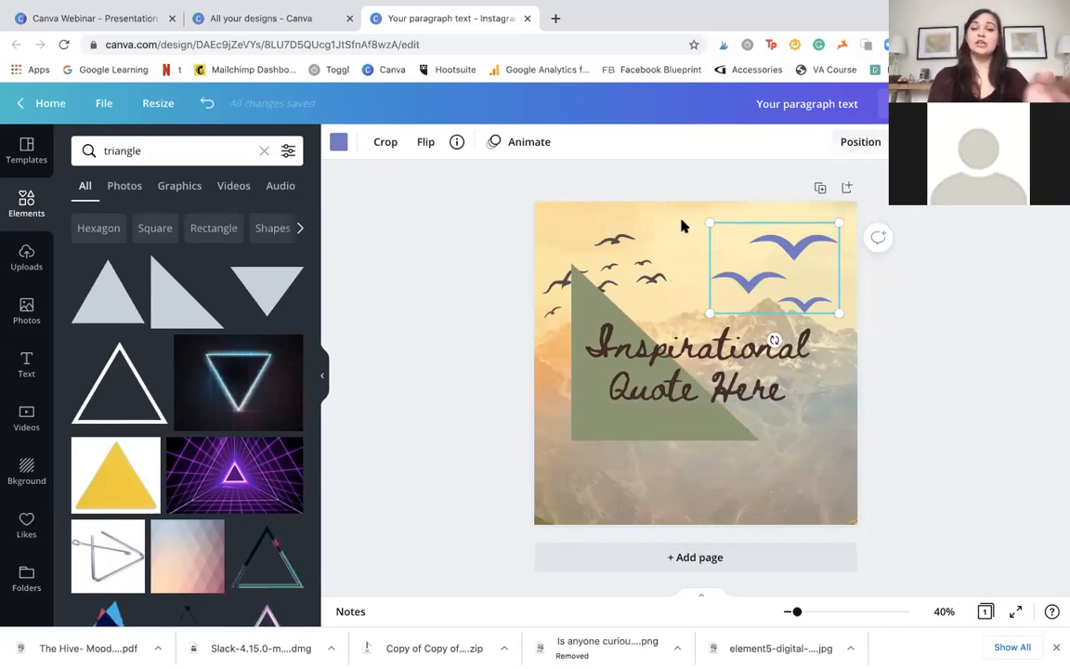
mouse_move(593, 425)
left_mouse_down()
mouse_move(590, 464)
mouse_move(593, 379)
mouse_move(692, 358)
mouse_move(716, 332)
mouse_move(603, 454)
mouse_move(640, 360)
mouse_move(611, 465)
mouse_move(589, 377)
mouse_move(622, 341)
mouse_move(597, 382)
mouse_move(597, 406)
mouse_move(791, 409)
mouse_move(575, 421)
mouse_move(584, 416)
left_mouse_up()
left_click(949, 493)
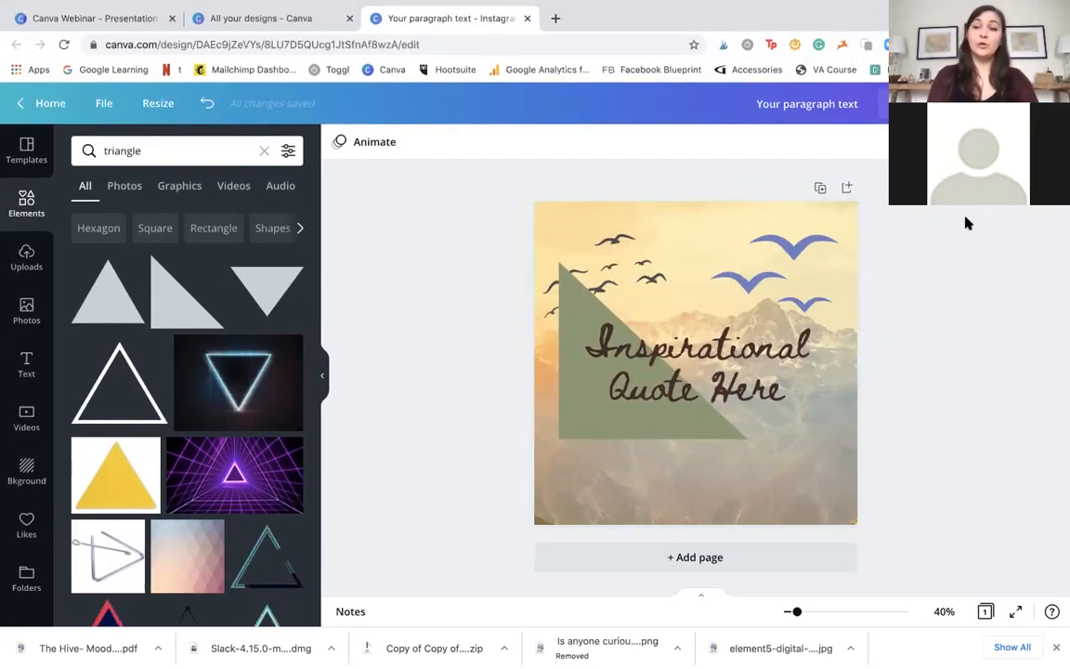
- View the download options for the static design, and add the animated multicoloured triangle outline from the results
left_click(1000, 103)
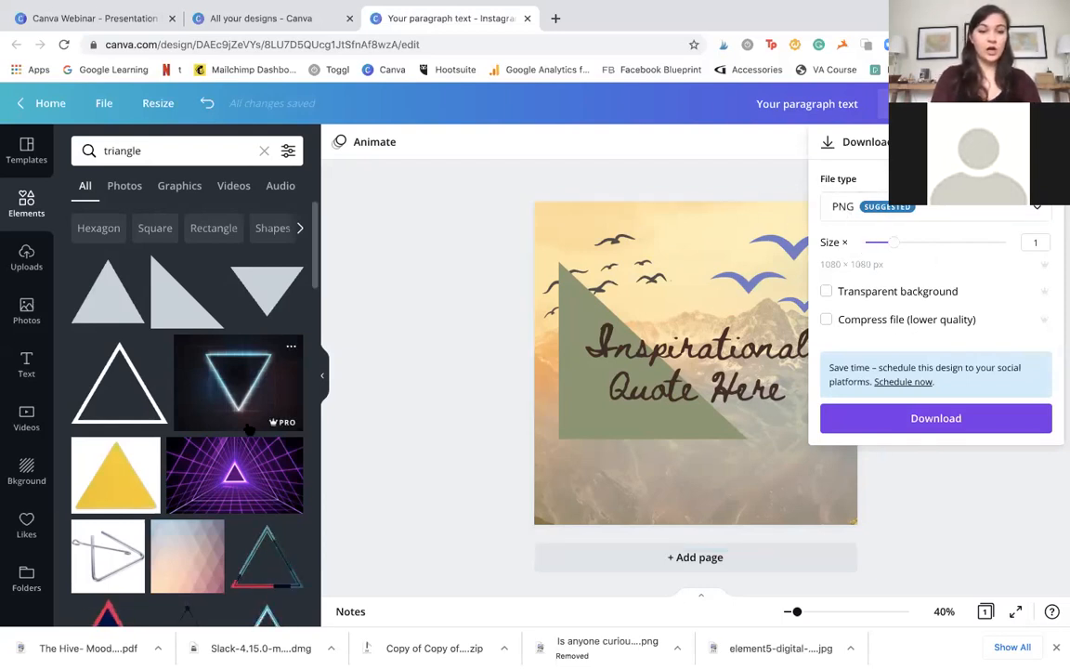
scroll(260, 464, "down", 1)
left_click(262, 504)
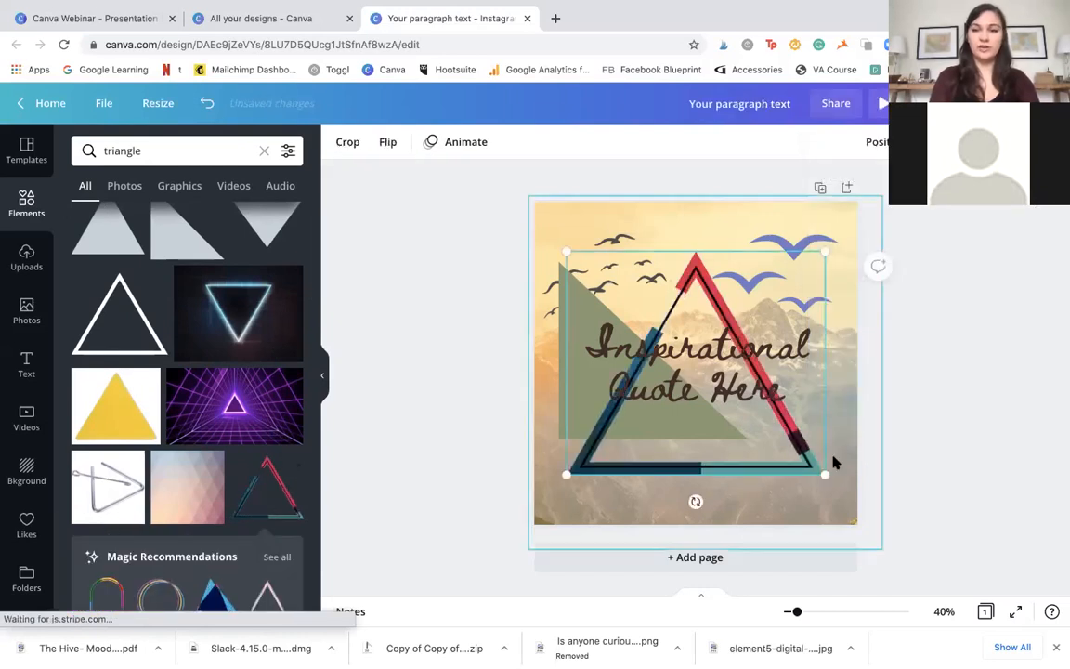
- Check the suggested download file type for the design with the animated triangle, and reselect the triangle
left_click(970, 103)
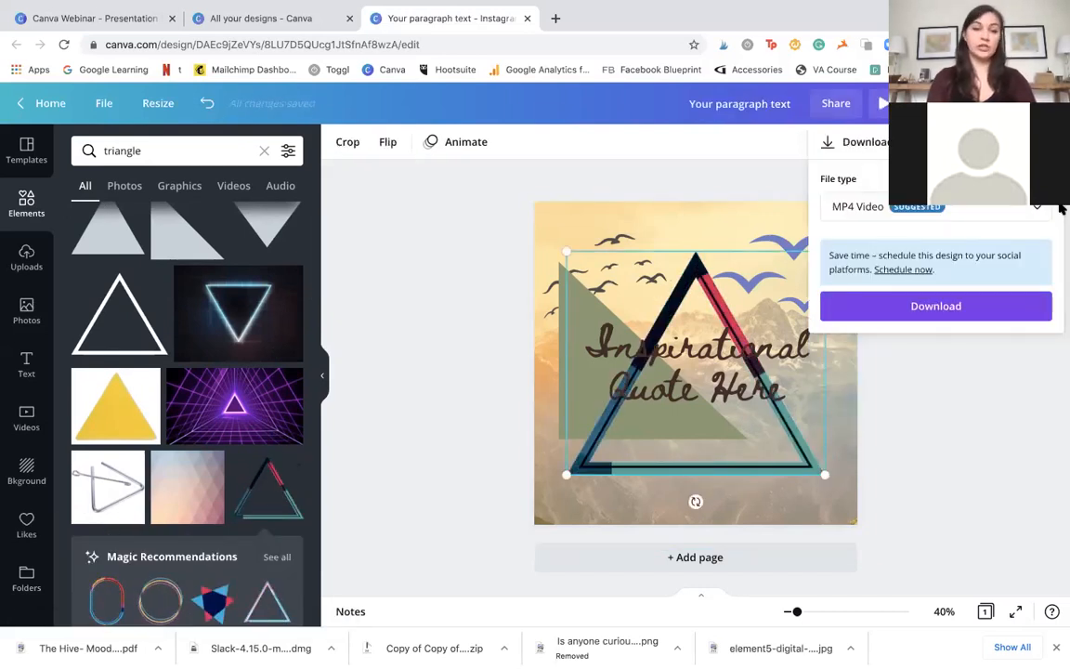
left_click(948, 444)
left_click(801, 460)
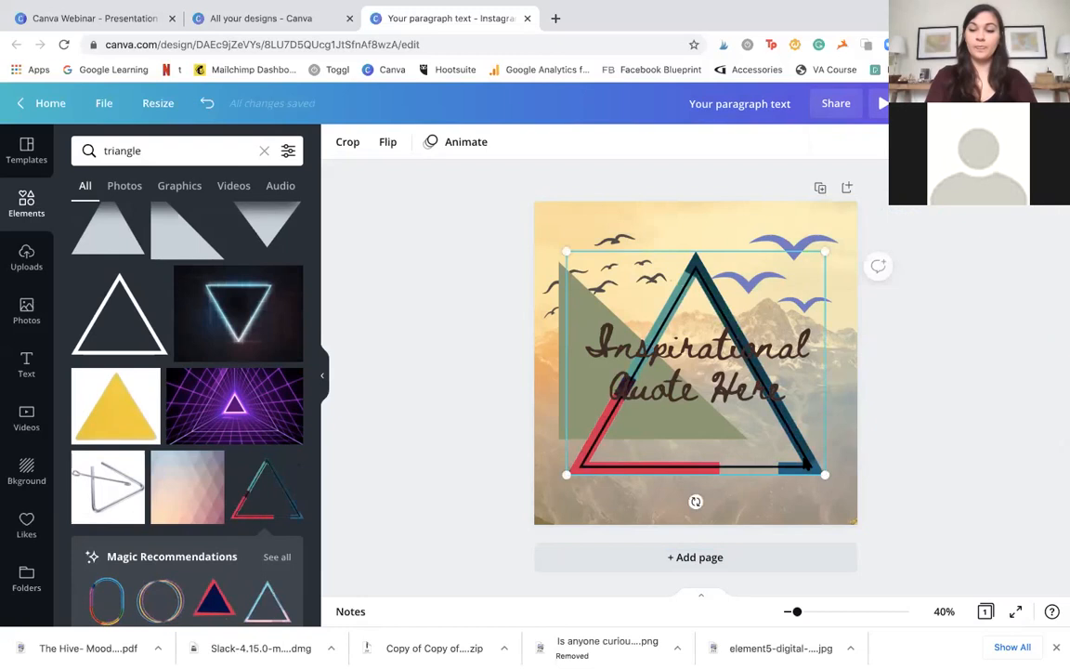
- Delete the animated triangle outline from the design, and look through the available publishing, sharing and print options
key("Delete")
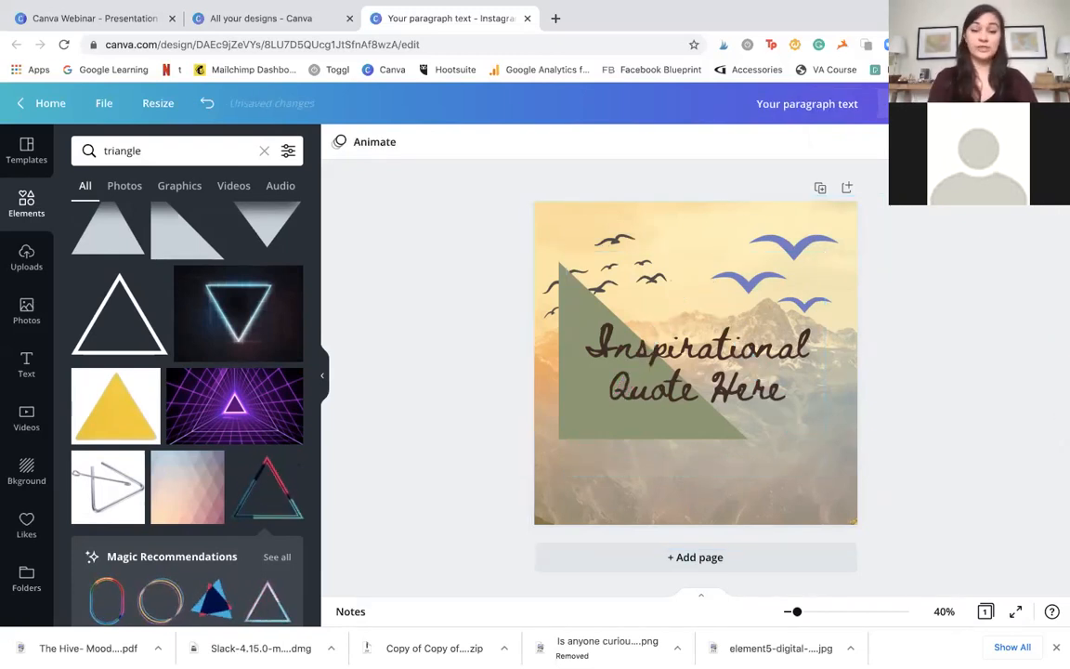
left_click(1048, 103)
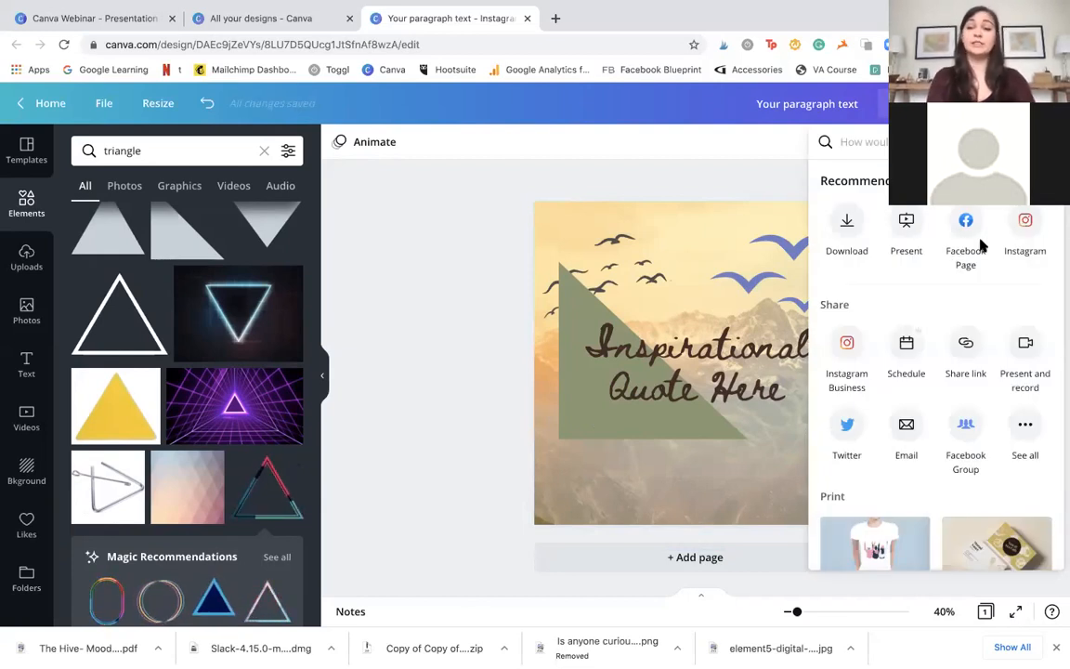
scroll(996, 294, "down", 1)
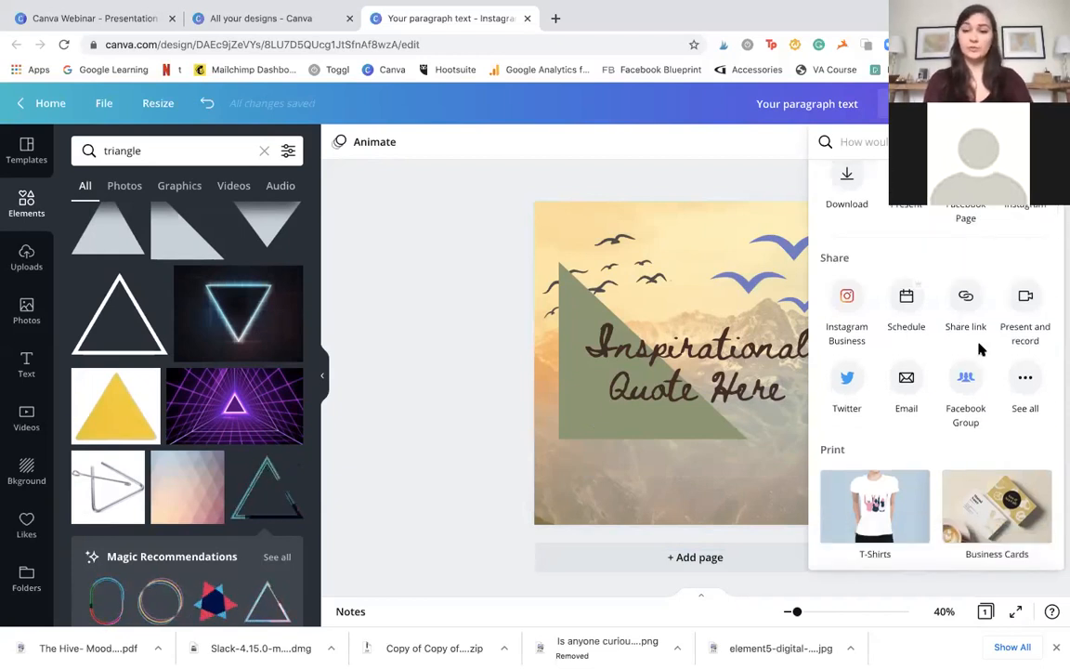
key("Escape")
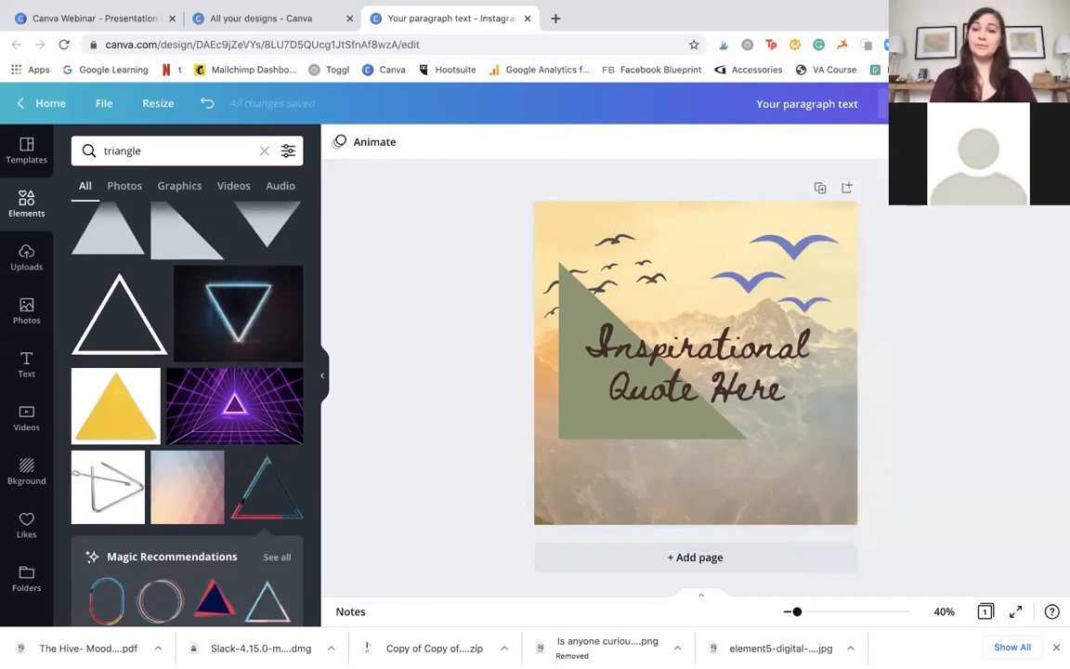
- Review the design's link-sharing permissions for edit, use as template and view
left_click(903, 104)
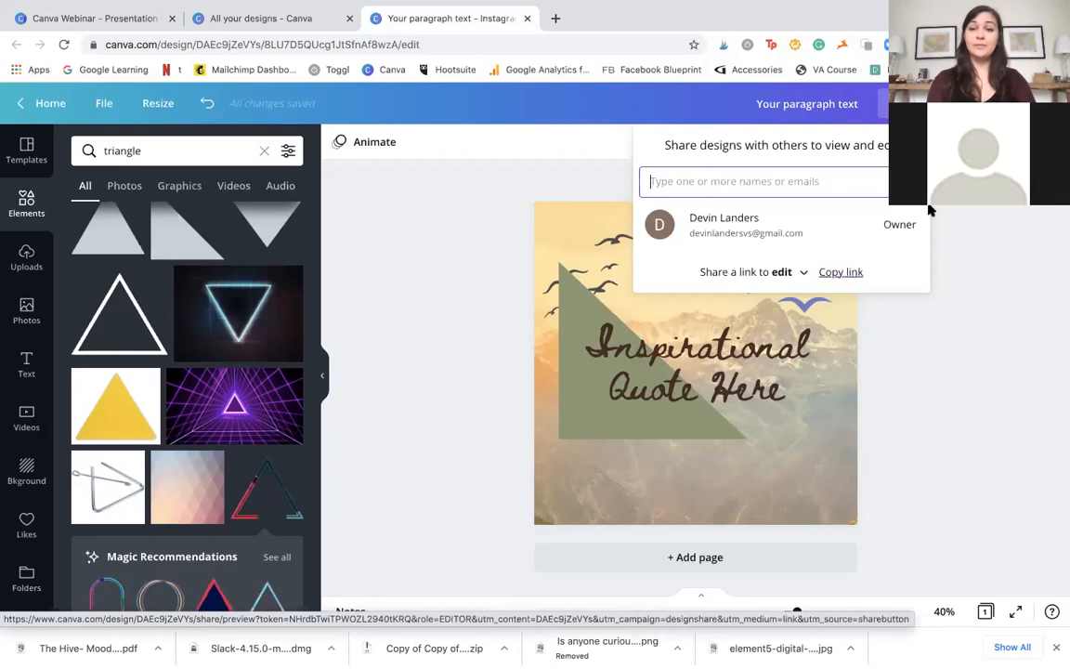
left_click(785, 275)
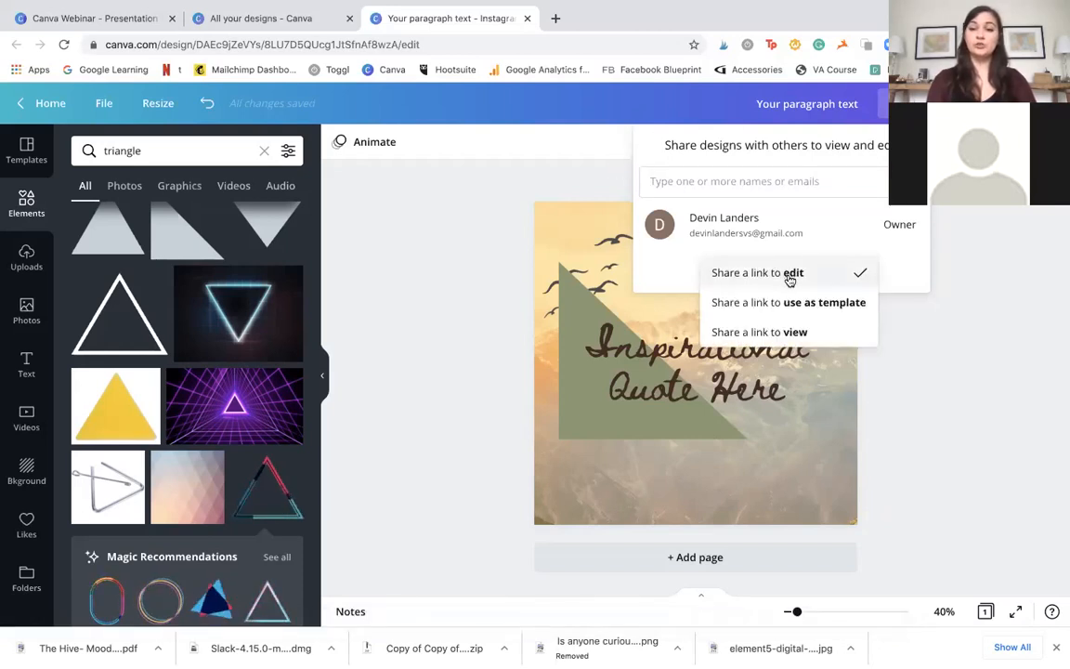
left_click(906, 269)
left_click(733, 271)
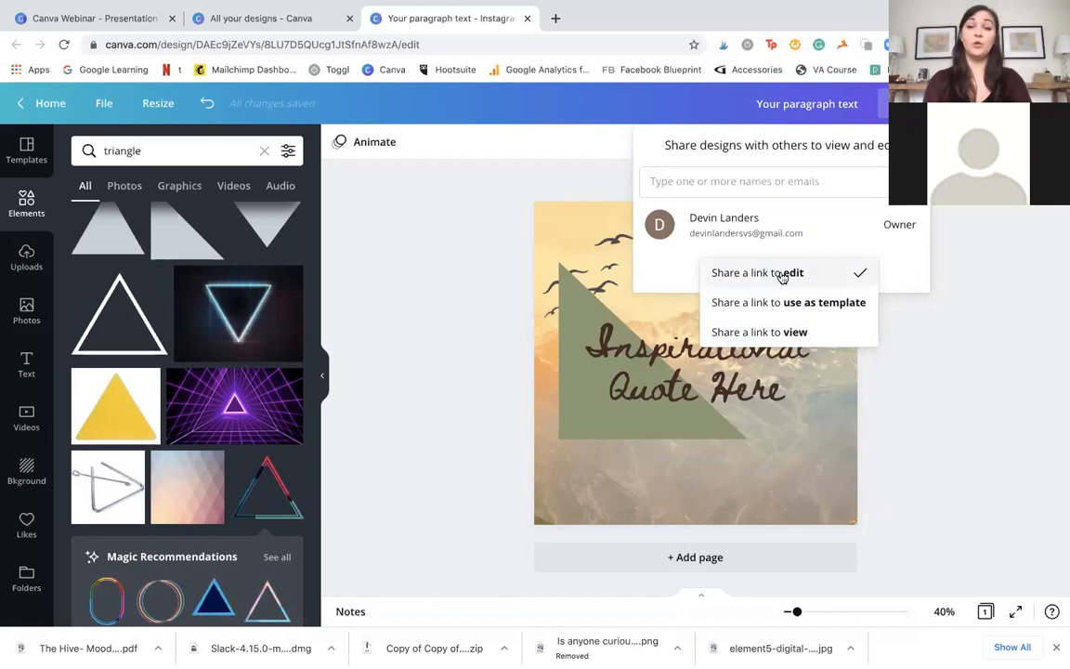
left_click(1036, 355)
left_click(1036, 356)
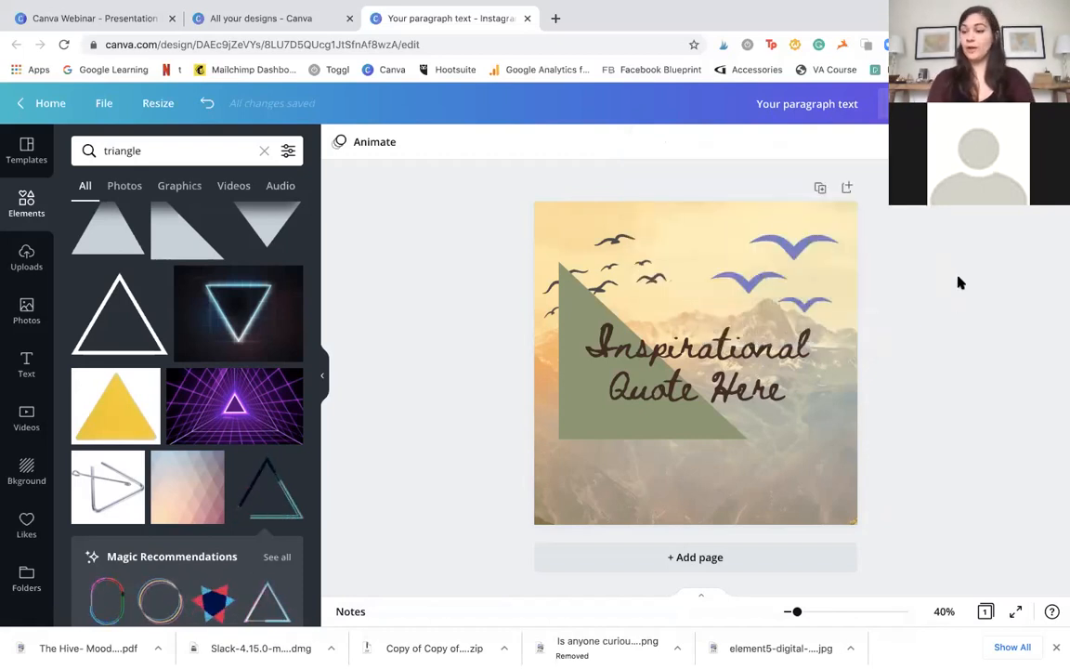
- Clear the page by deleting the mountain photo with its overlay, both bird flocks, the quote and the green triangle
left_click(610, 215)
left_click(610, 214)
key("Delete")
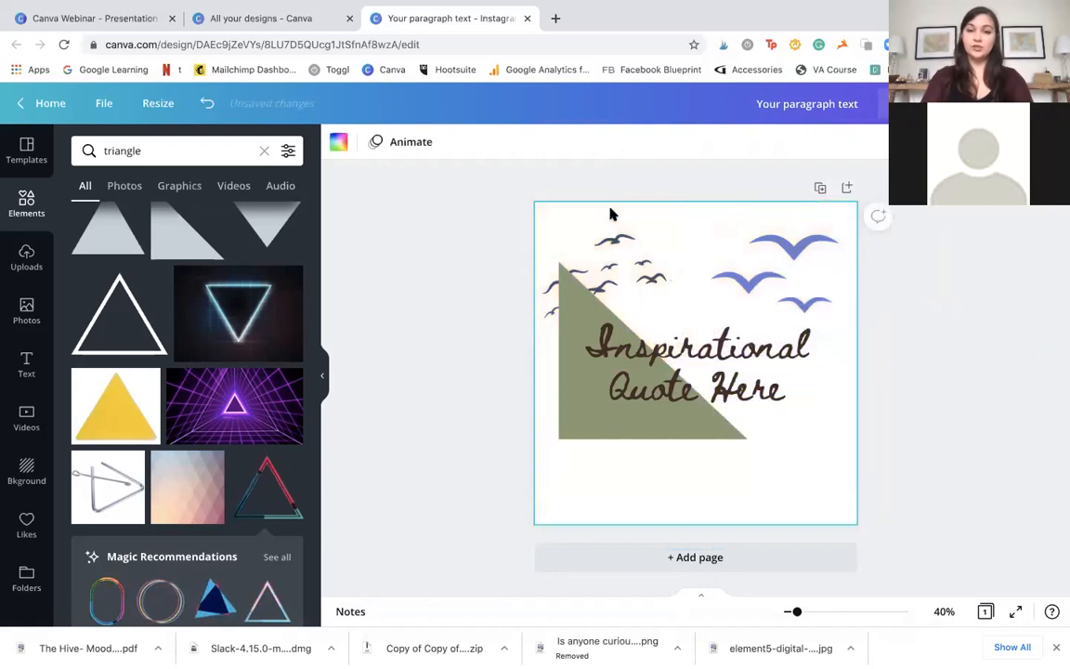
left_click(616, 249)
key("Delete")
left_click(752, 279)
key("Delete")
left_click(731, 367)
key("Delete")
left_click(640, 416)
key("Delete")
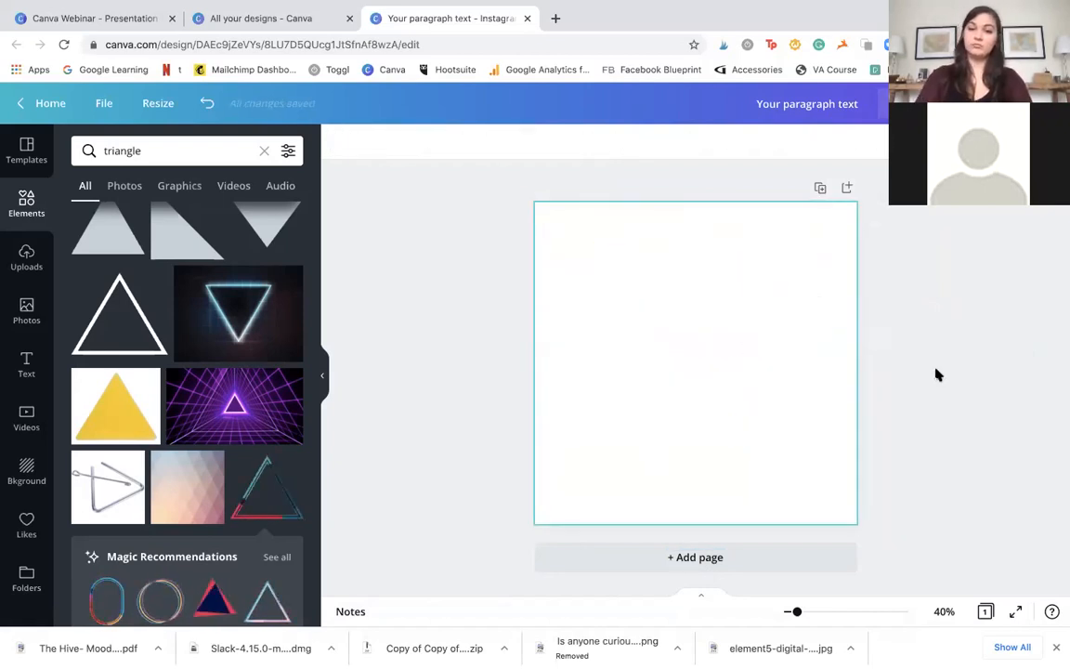
- Clear the triangle search and browse the Instagram Post template categories
left_click(264, 150)
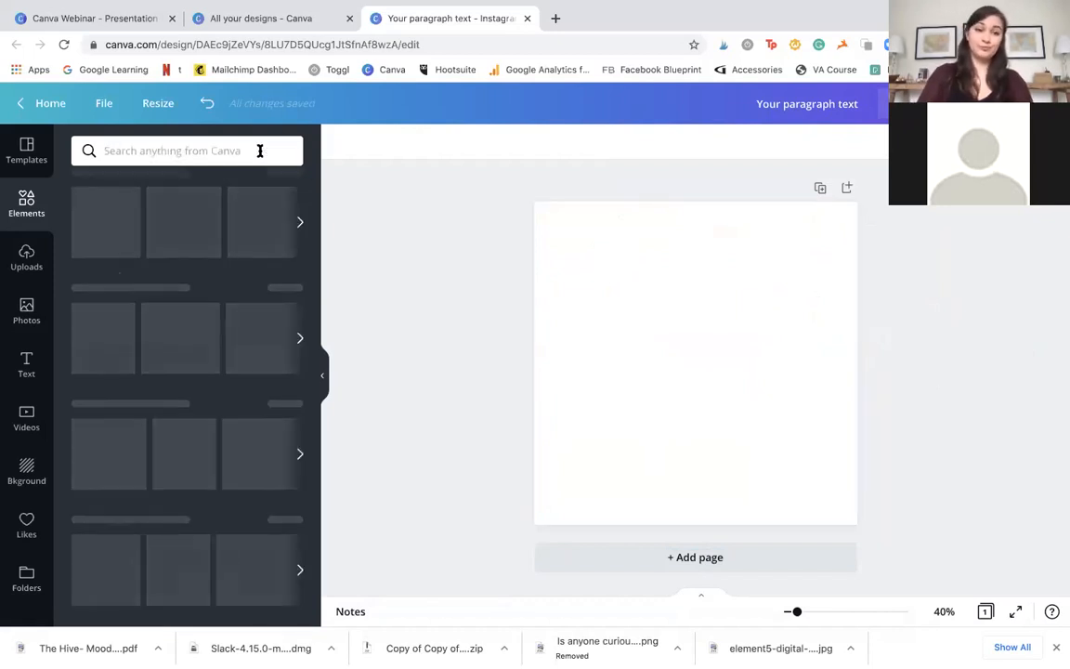
left_click(35, 151)
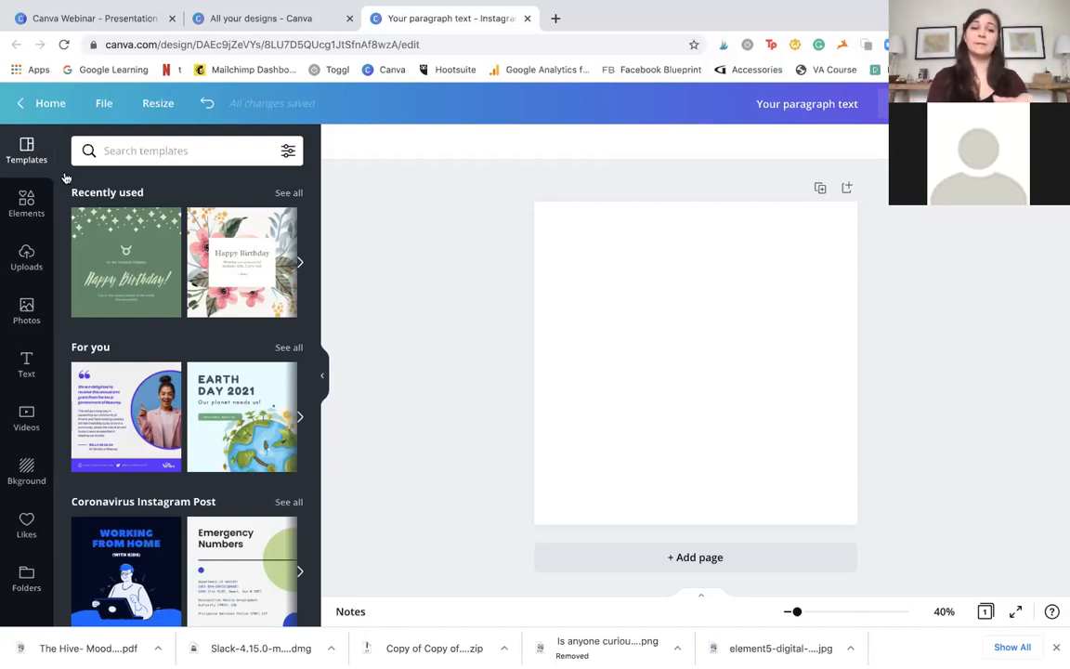
scroll(238, 316, "down", 1)
scroll(239, 322, "up", 1)
scroll(239, 322, "down", 2)
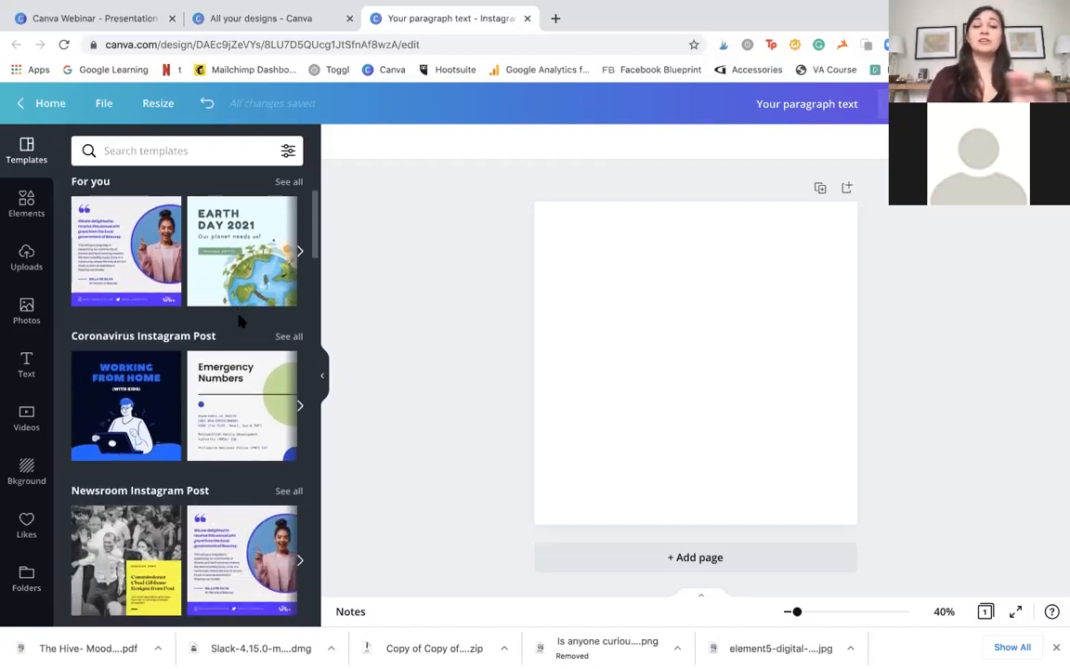
scroll(211, 351, "down", 3)
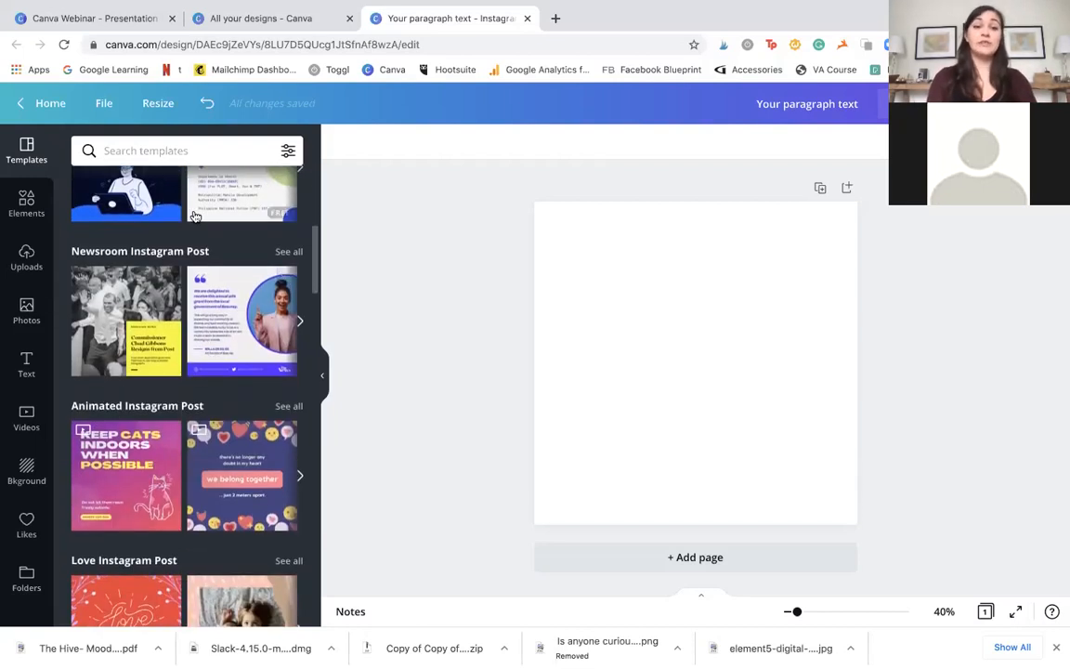
scroll(209, 298, "up", 1)
scroll(223, 267, "down", 1)
scroll(223, 267, "down", 5)
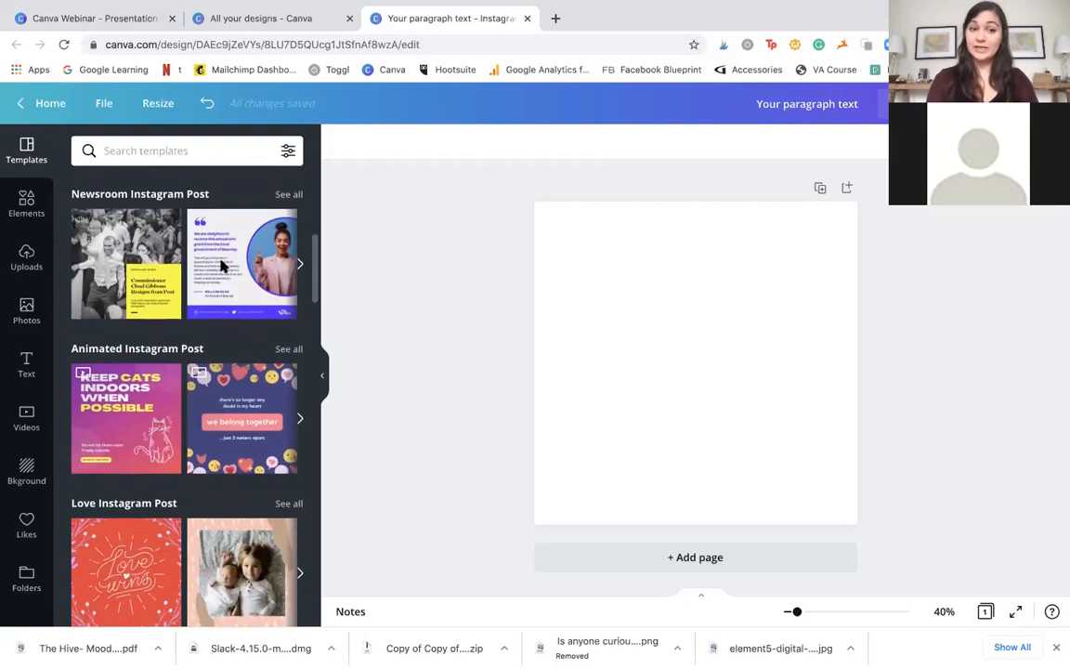
scroll(223, 266, "down", 3)
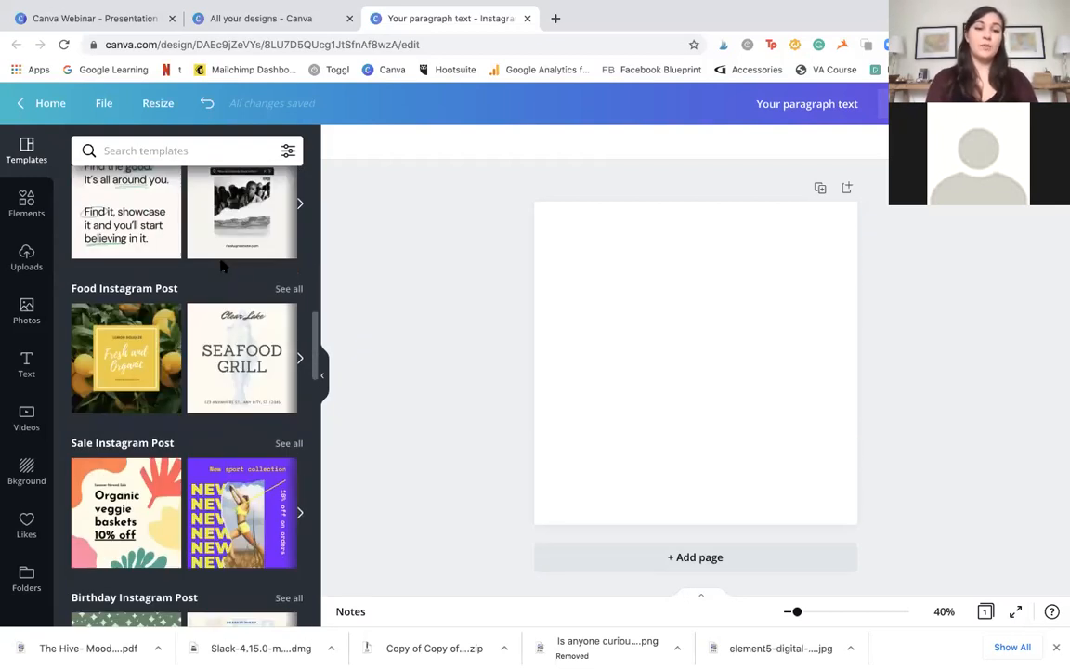
- Search the templates for "birthday" and apply the green Taurus "Happy Birthday!" template with stars to the blank page
left_click(138, 150)
type("birthday")
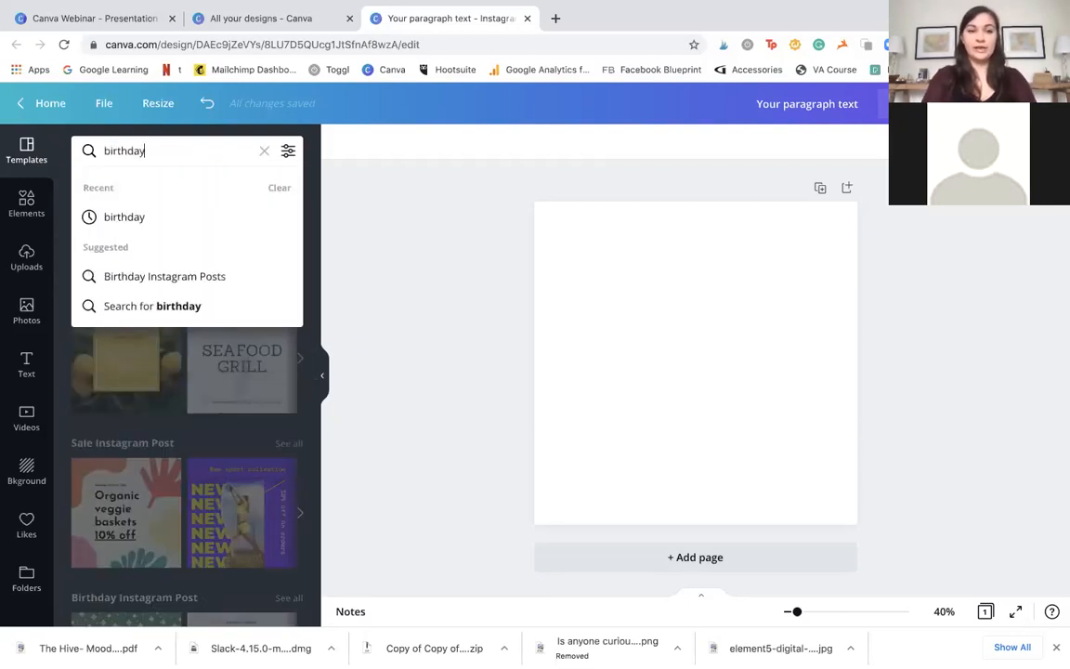
key("Return")
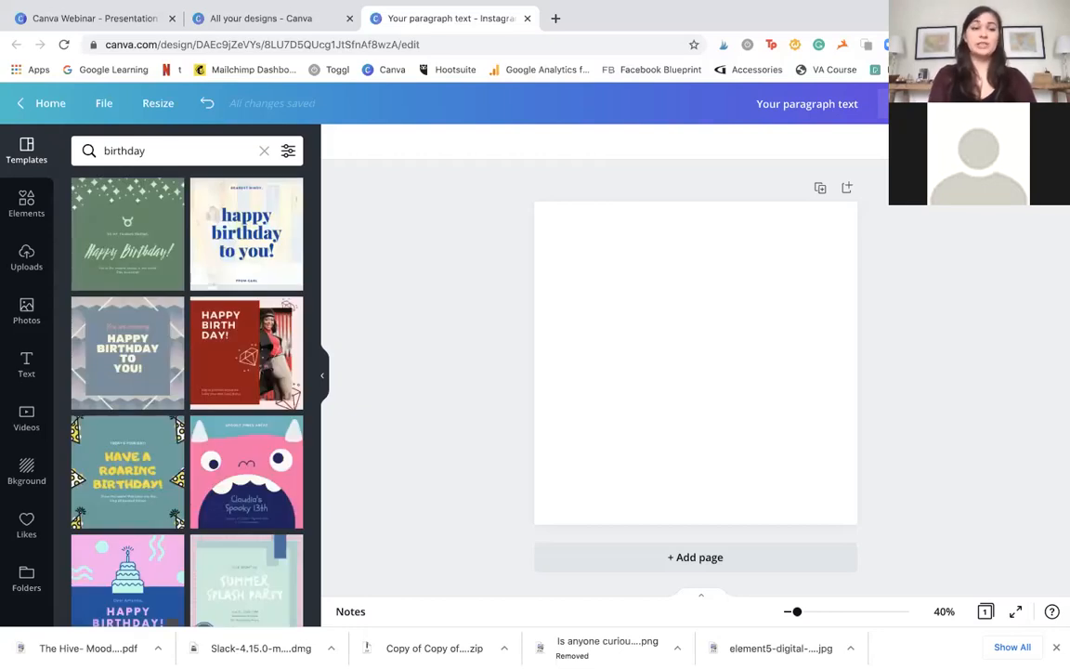
left_click(127, 225)
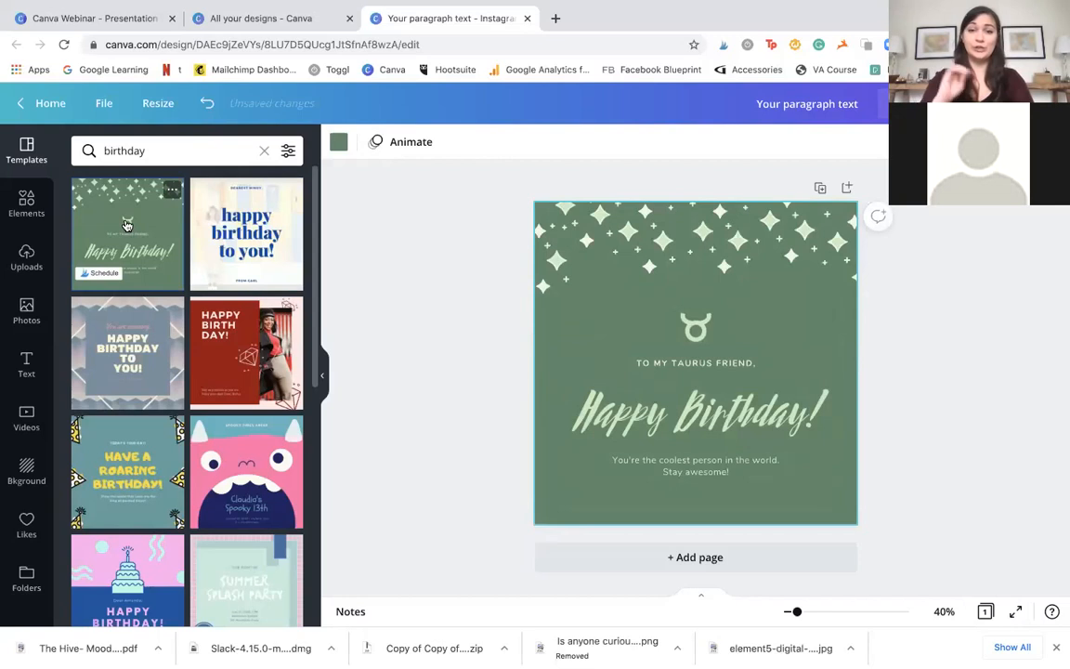
left_click(954, 312)
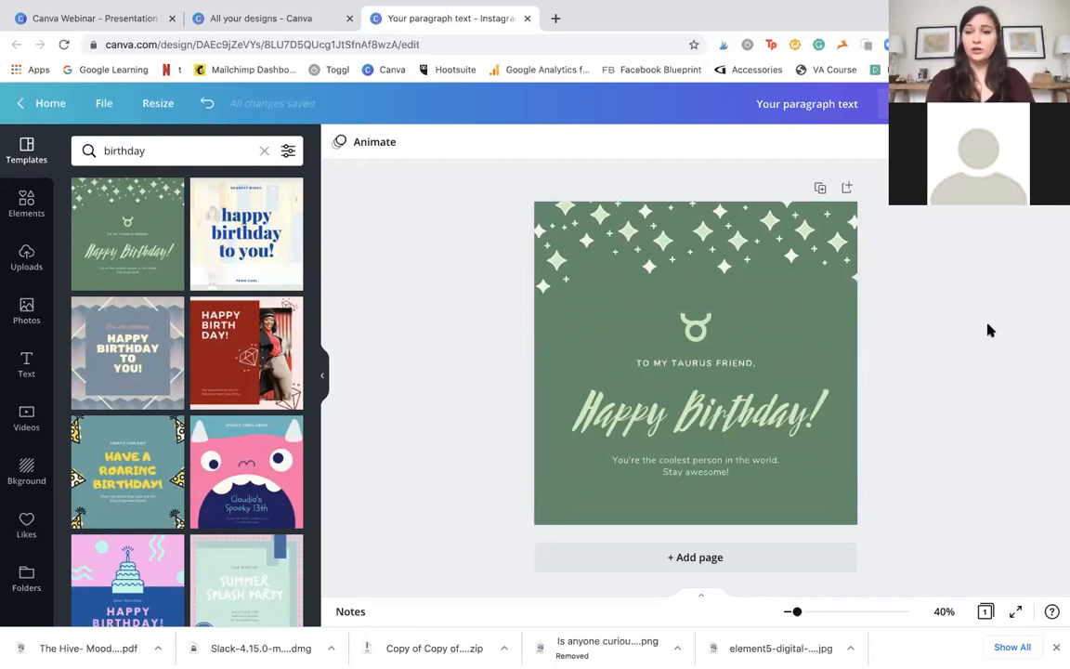
- Change the birthday template's green background to the orange from the default colors
left_click(848, 347)
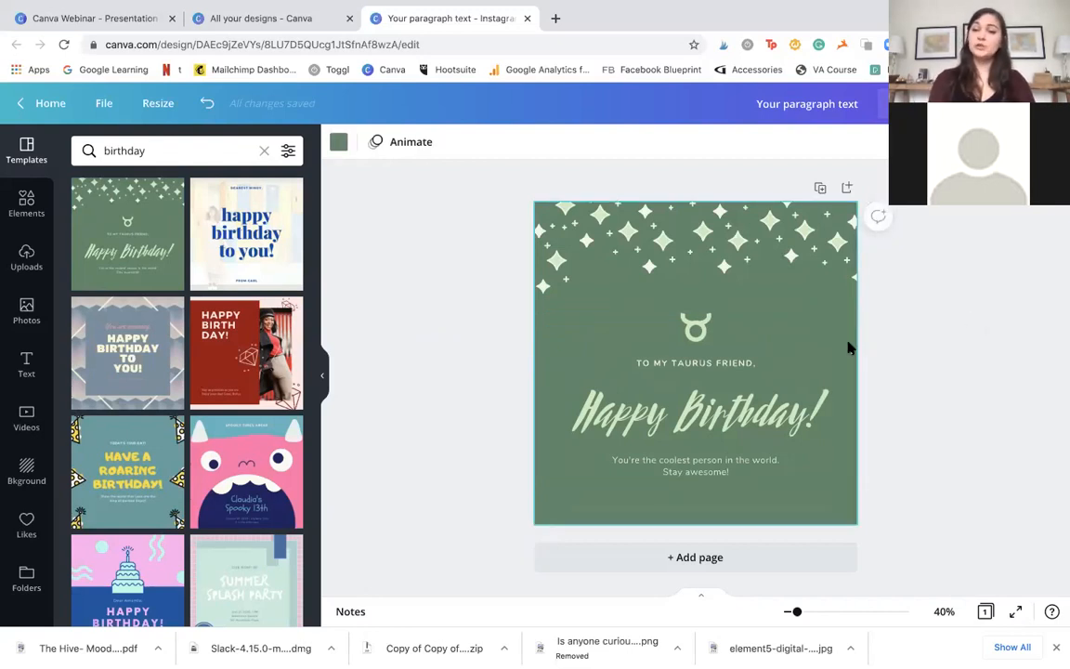
left_click(337, 144)
scroll(186, 390, "down", 1)
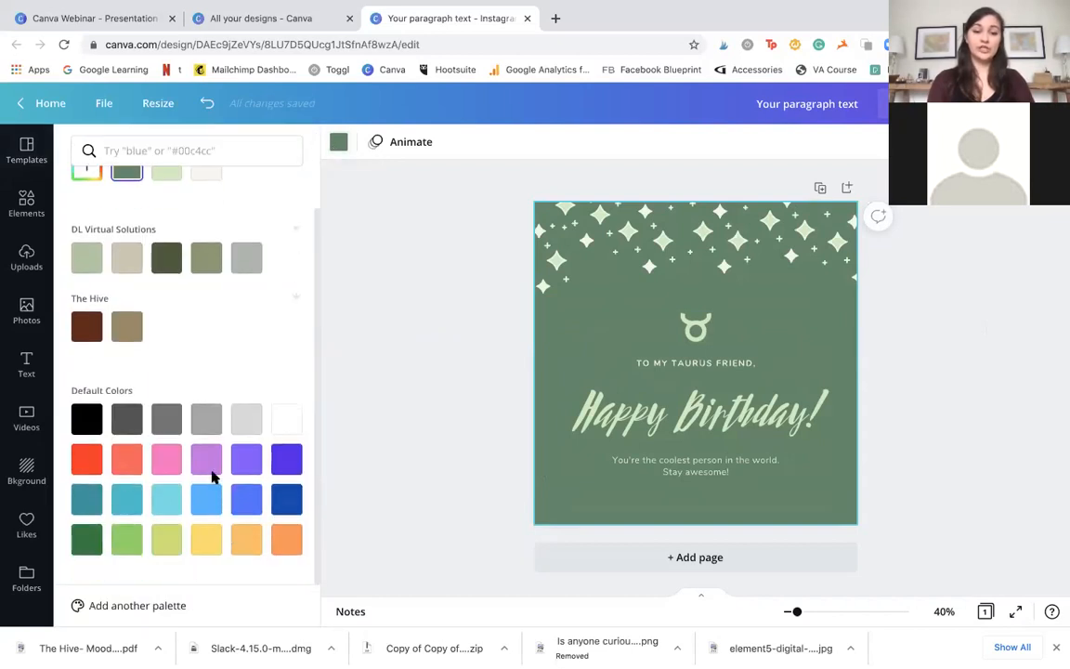
left_click(296, 543)
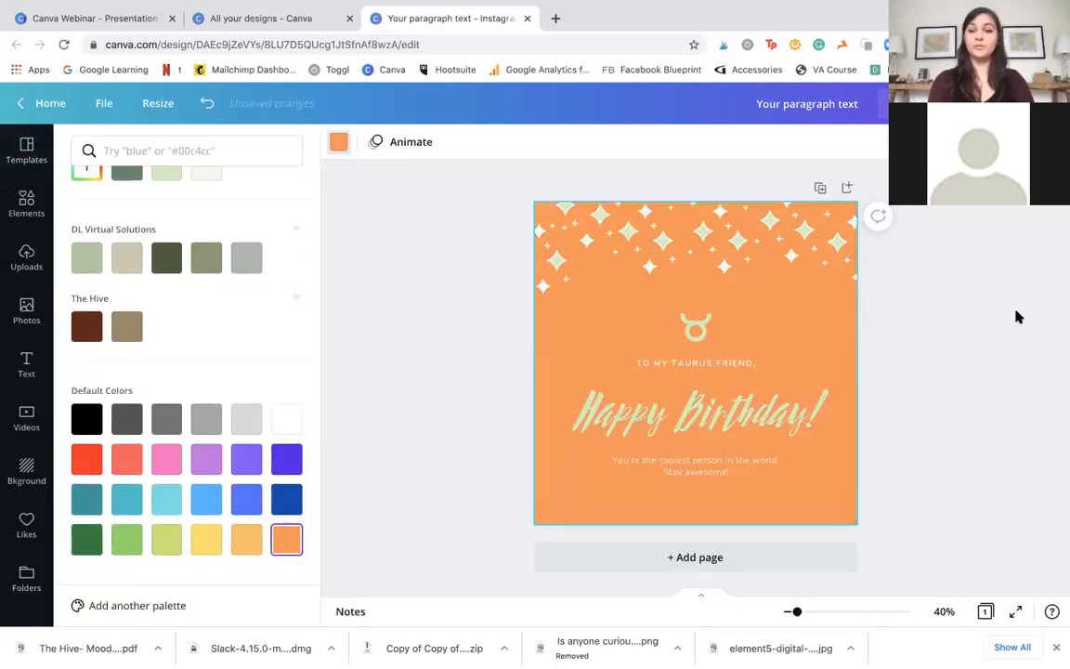
- Delete the "To my Taurus friend," line, the Taurus symbol and the small message below the "Happy Birthday!" heading
left_click(783, 380)
left_click(735, 369)
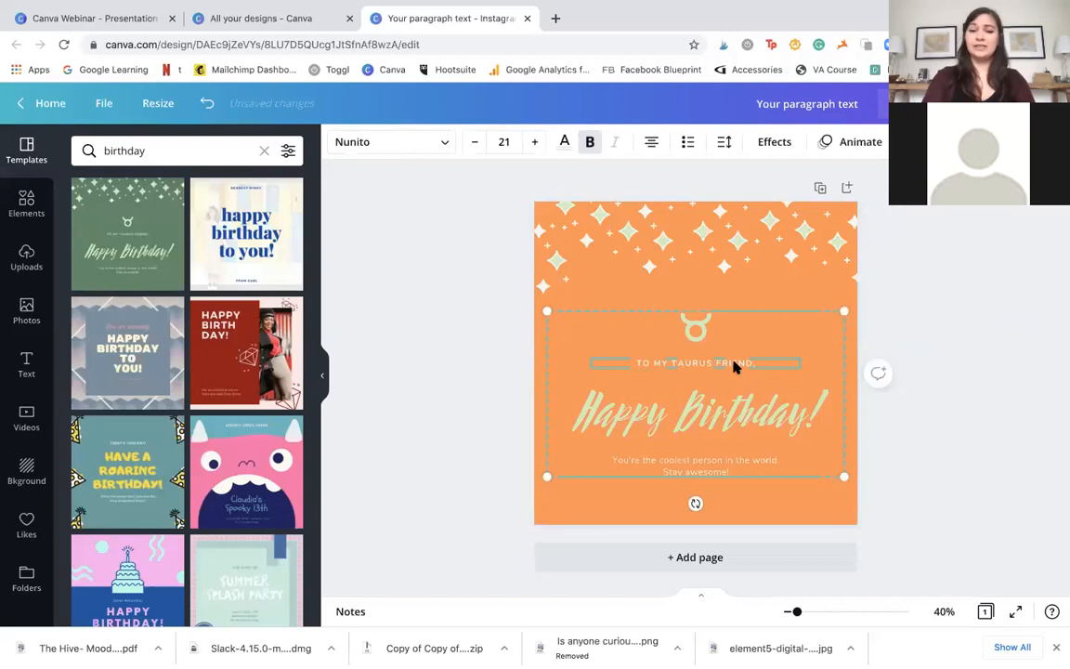
key("Delete")
left_click(701, 343)
key("Delete")
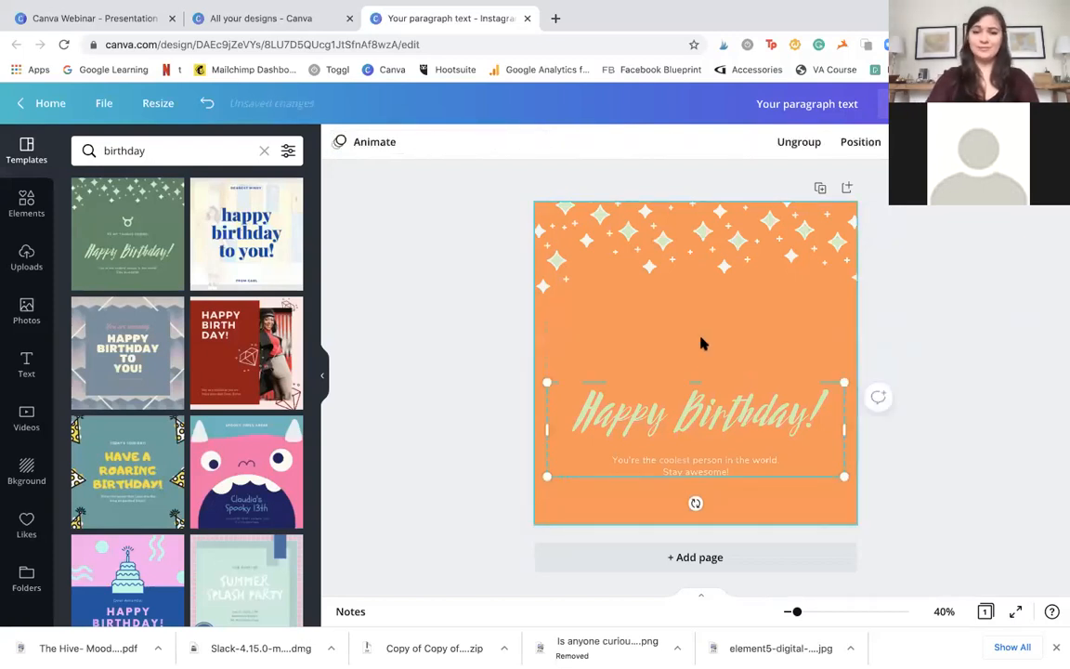
left_click(720, 472)
key("Delete")
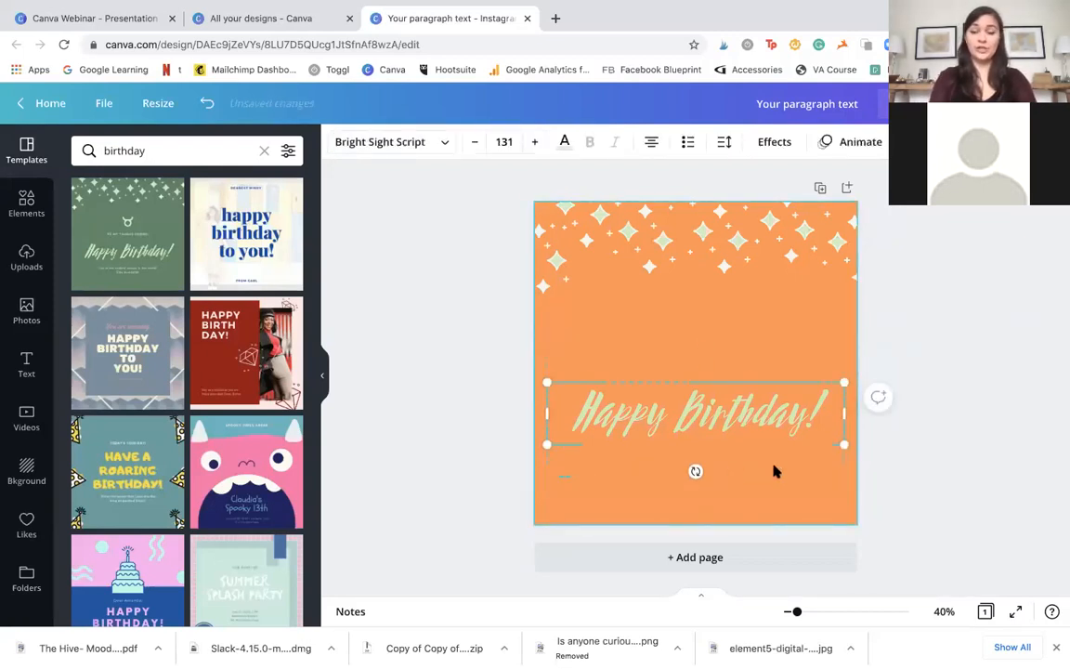
- Move the "Happy Birthday!" heading slightly higher on the page
left_click(629, 376)
left_click(635, 406)
left_click_drag(635, 406, 640, 386)
- Search the fonts for "bri" and set the "Happy Birthday!" heading's font to Brittany
double_click(668, 390)
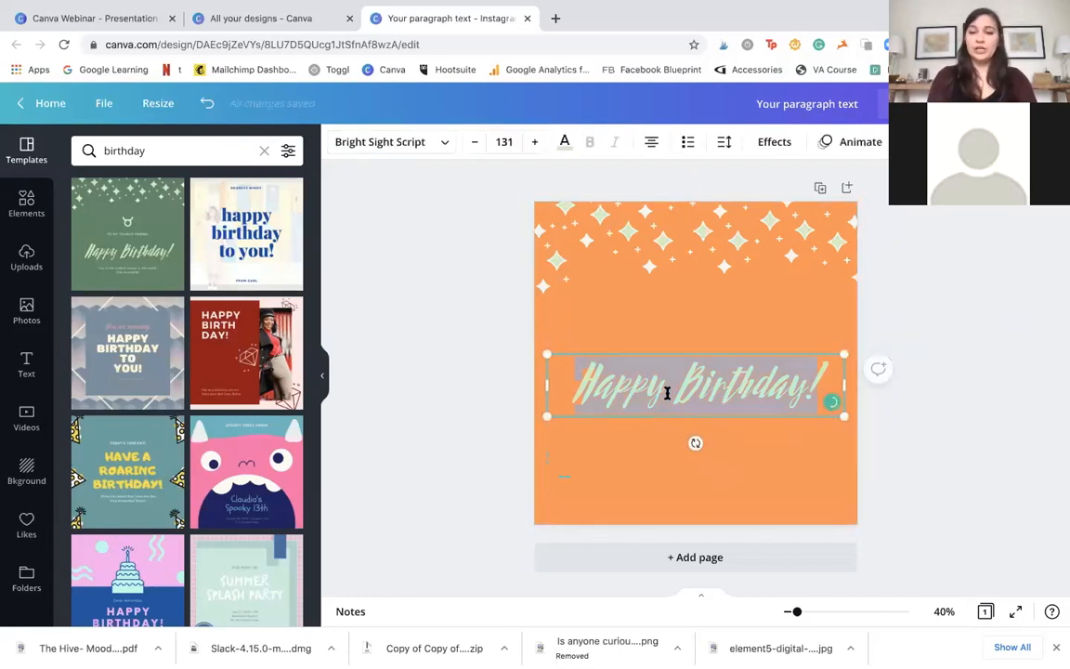
left_click(432, 141)
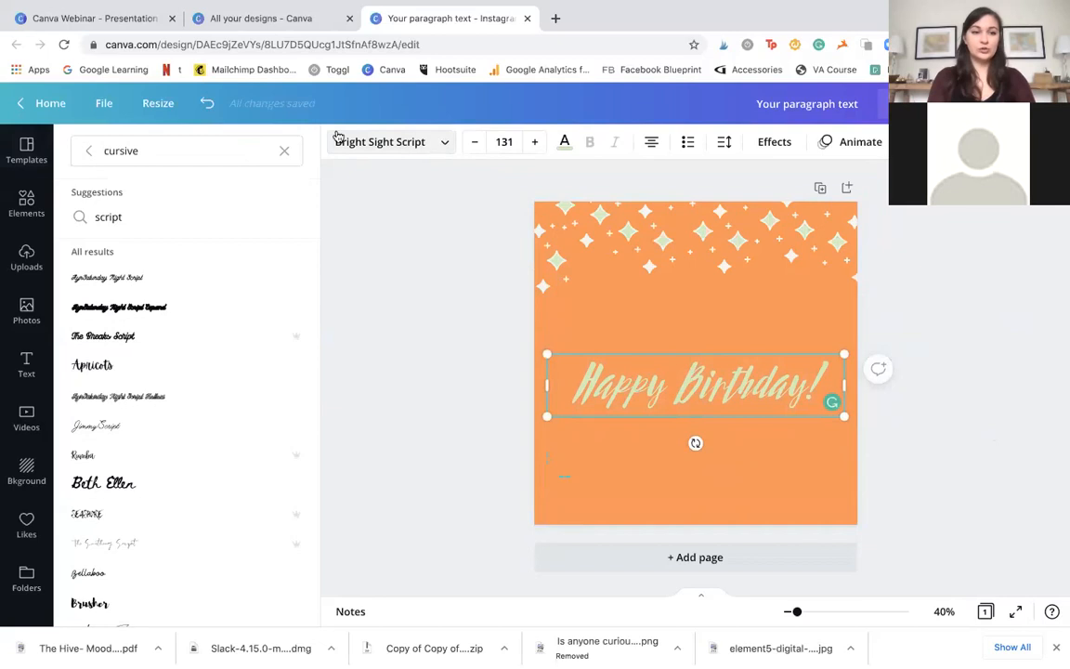
left_click(285, 153)
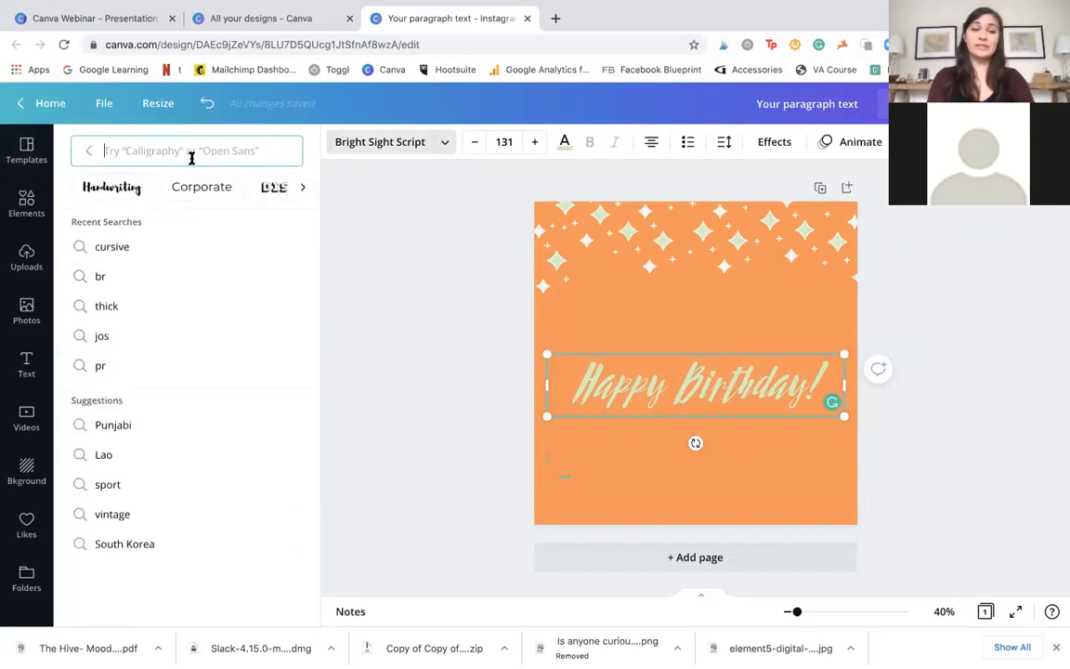
left_click(437, 144)
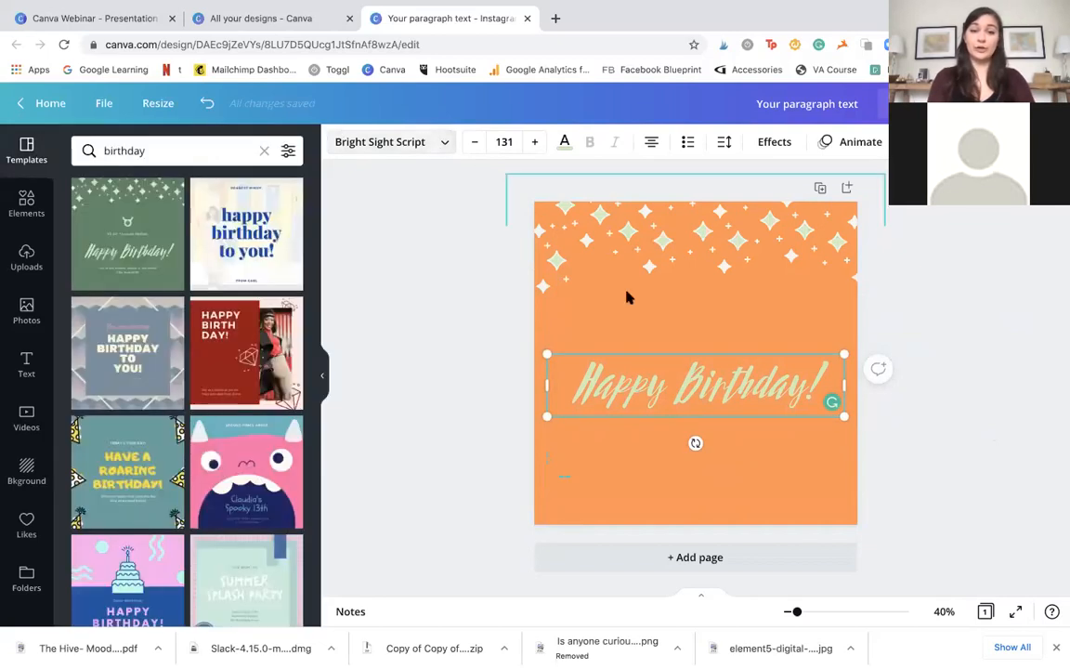
left_click(443, 141)
left_click(119, 154)
type("bri")
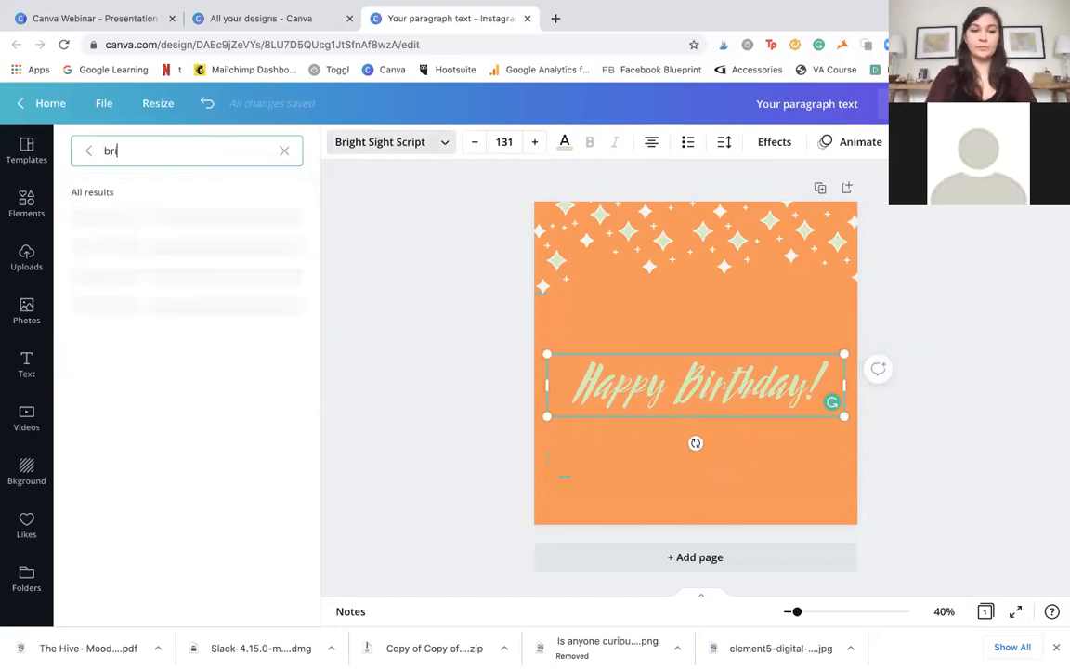
left_click(112, 215)
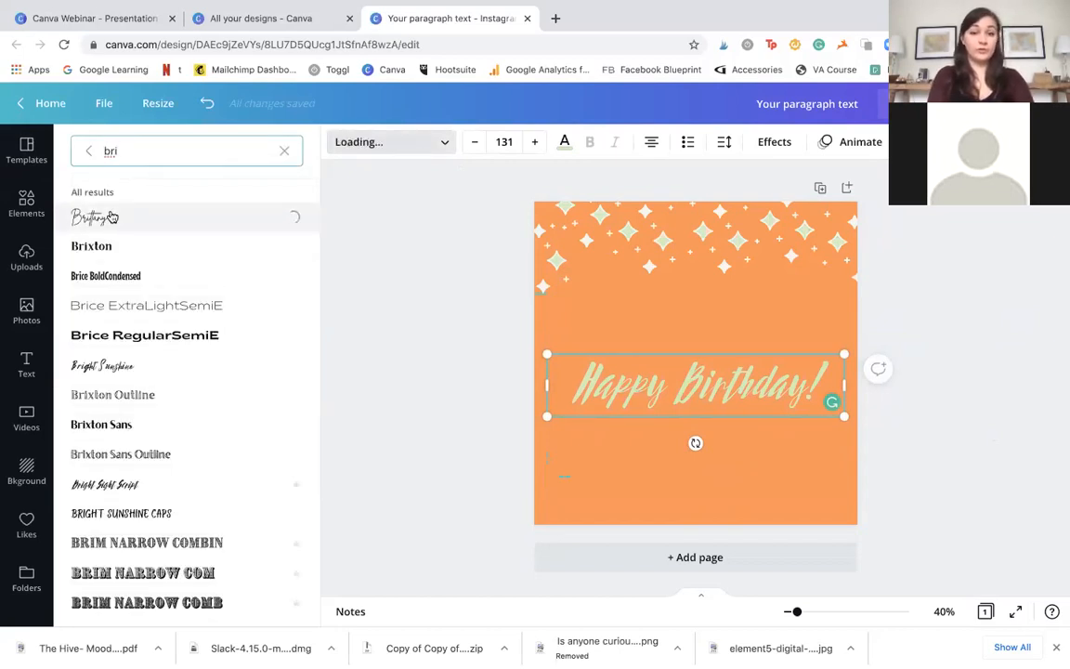
left_click(949, 345)
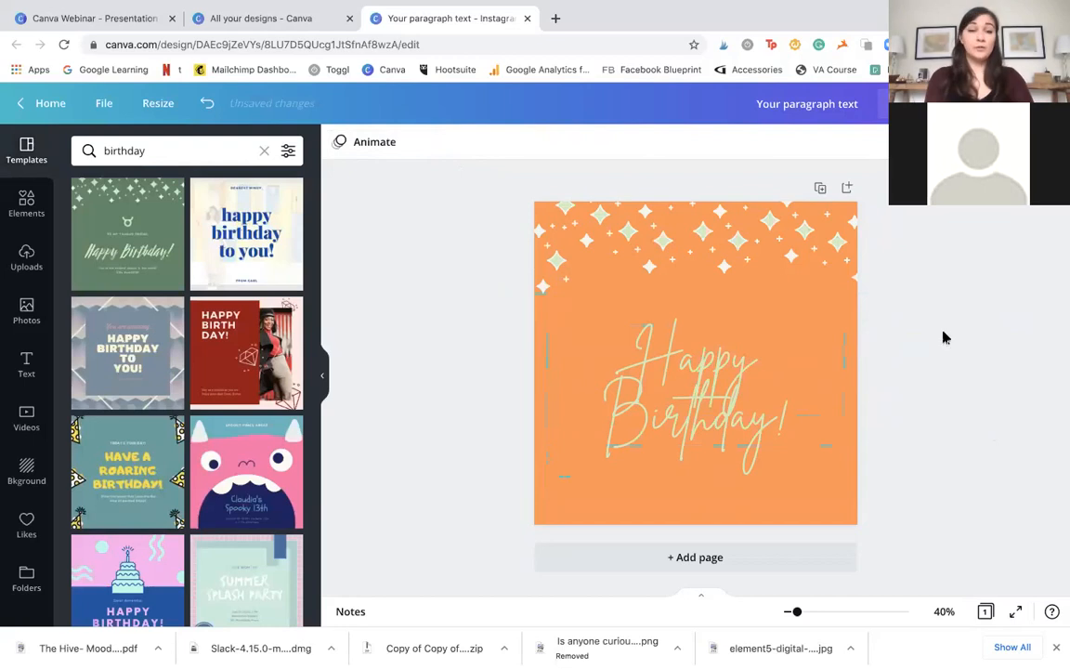
- Set the "Happy Birthday!" heading's text color to black
left_click(753, 358)
left_click(564, 141)
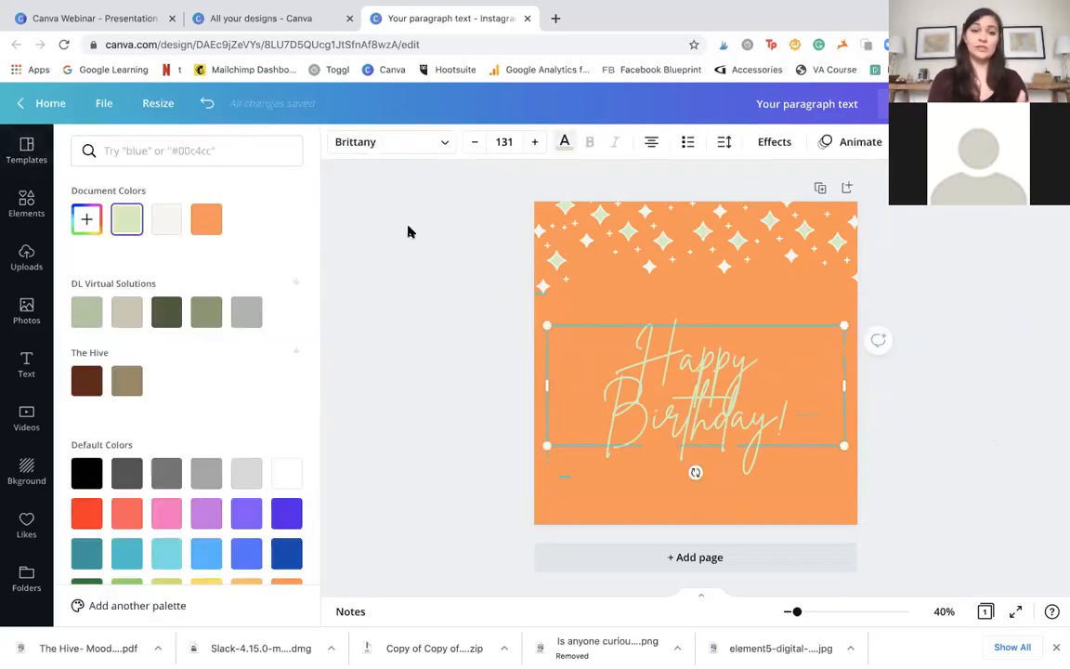
left_click(88, 471)
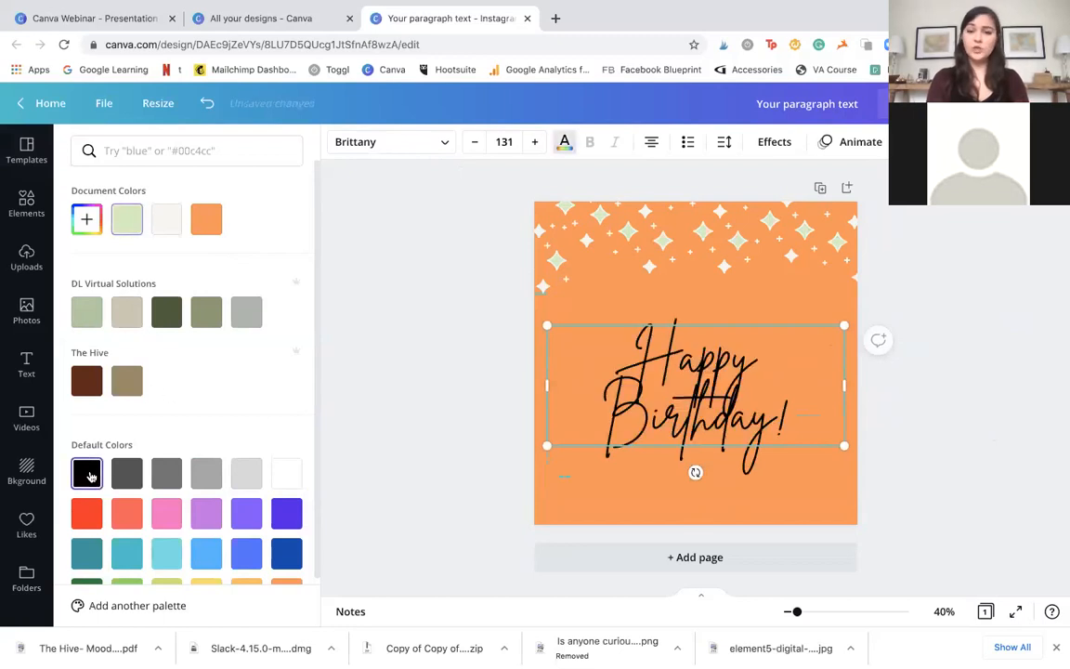
- Adjust the "Happy Birthday!" heading's letter spacing and increase its line spacing so the two lines are clearly separated
left_click(1027, 306)
left_click(720, 445)
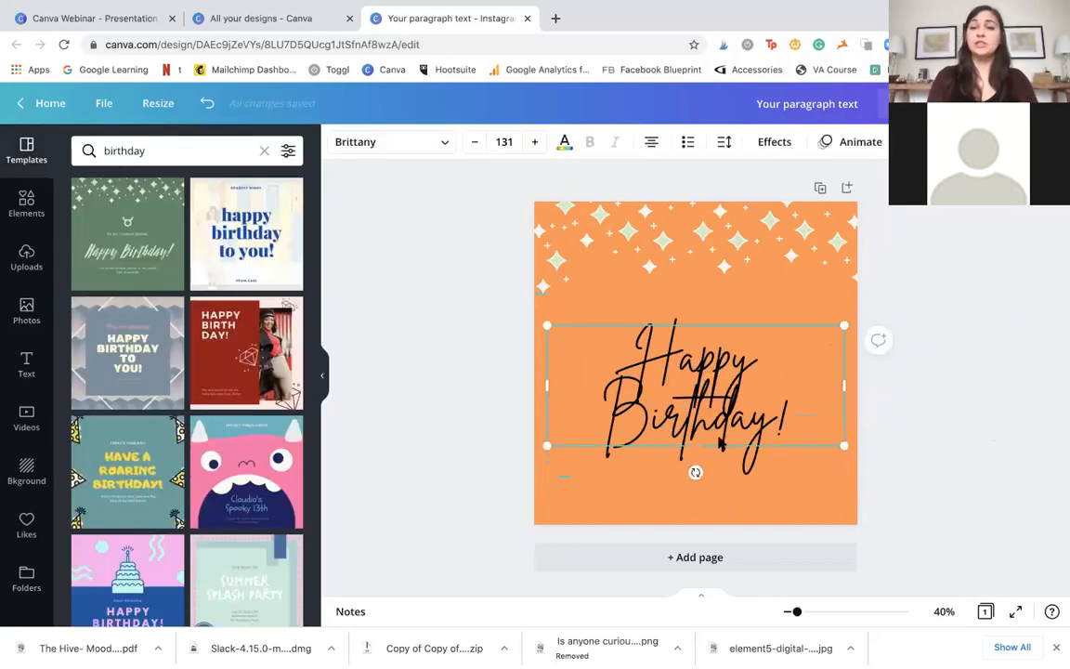
left_click(727, 143)
left_click_drag(839, 197, 860, 231)
left_click_drag(857, 227, 825, 227)
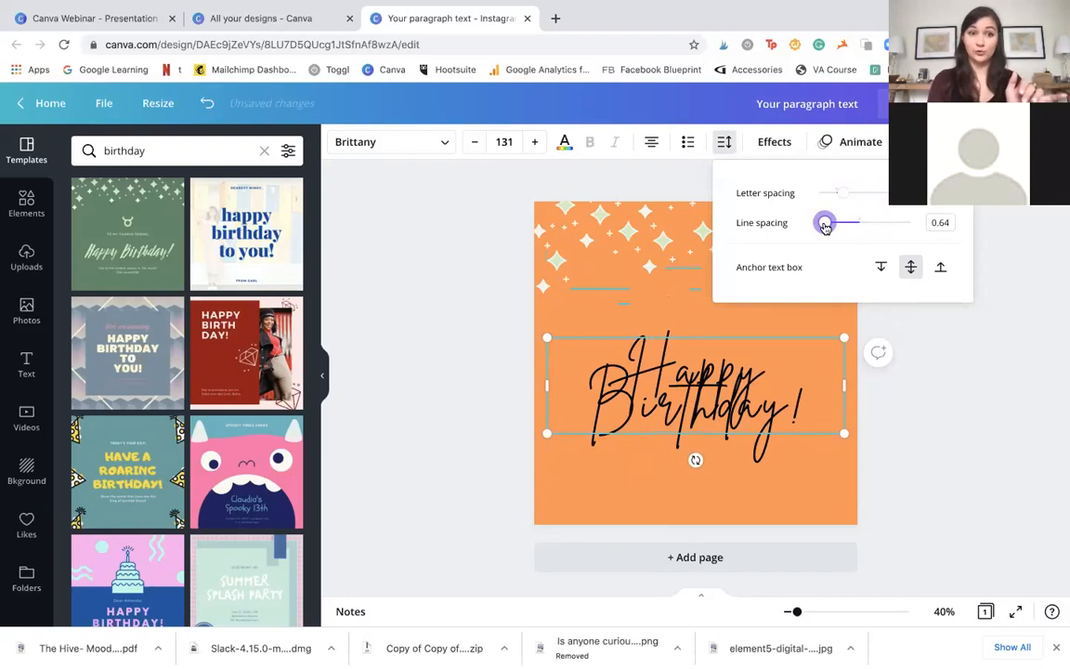
left_click_drag(825, 225, 845, 195)
left_click(892, 422)
left_click(892, 425)
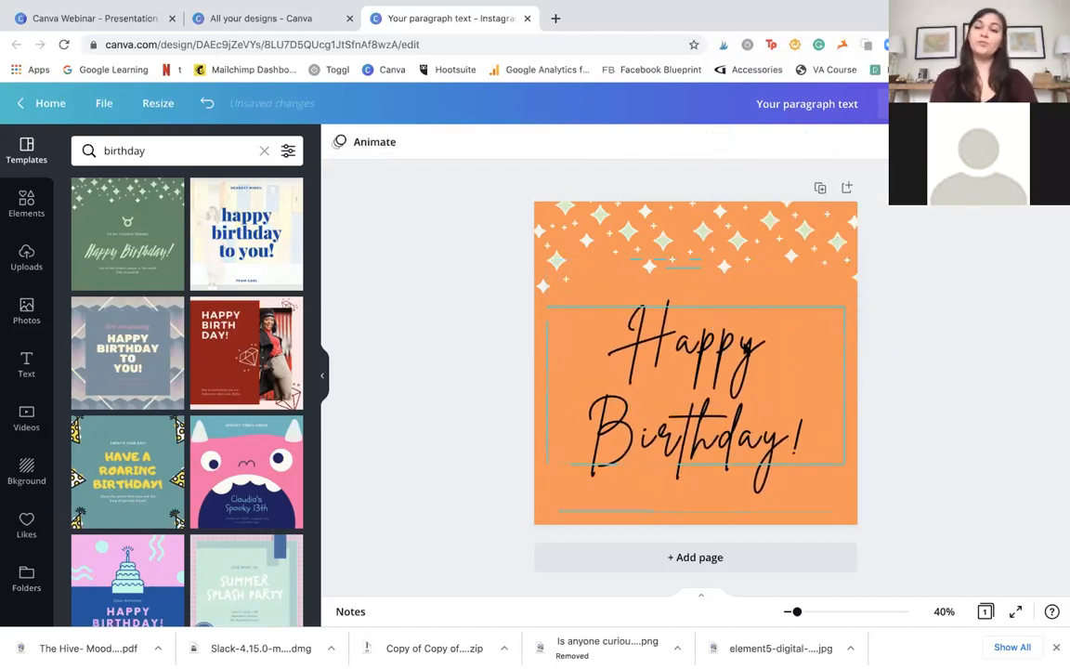
- Ungroup the star pattern along the page's upper edge into its individual clusters
left_click(716, 236)
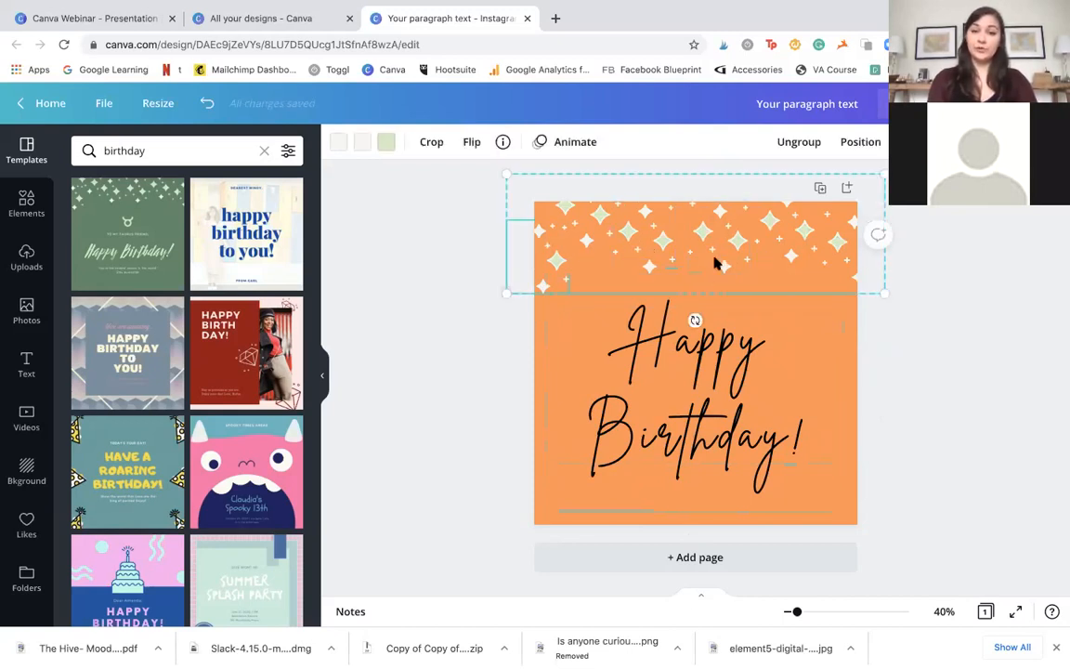
mouse_move(731, 237)
left_mouse_down()
mouse_move(728, 339)
mouse_move(730, 220)
mouse_move(728, 282)
mouse_move(728, 226)
mouse_move(714, 242)
left_mouse_up()
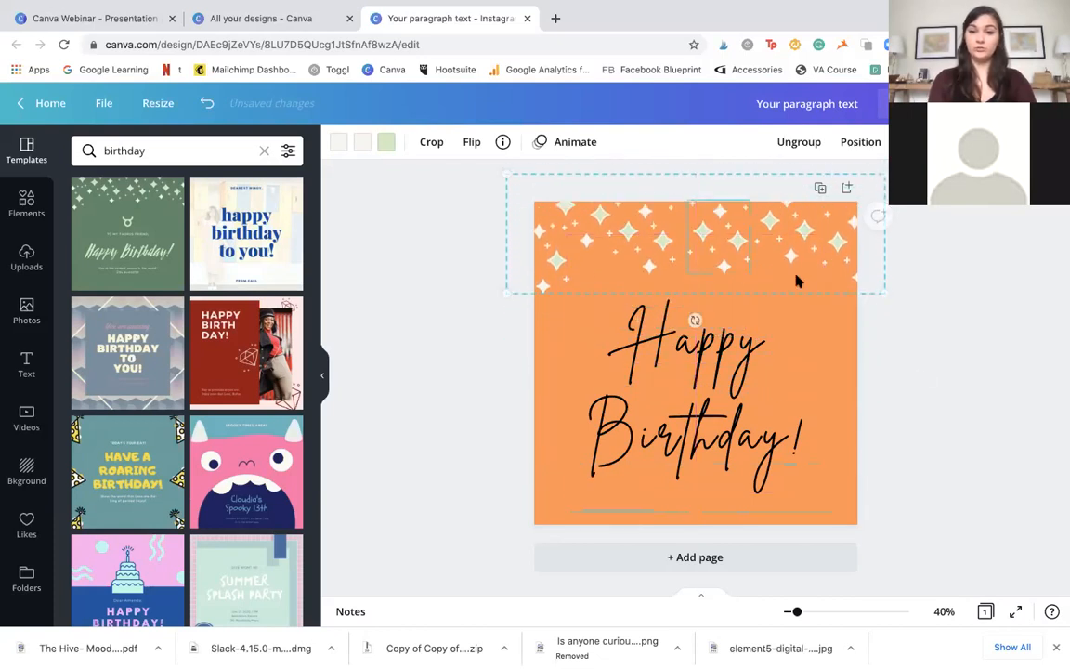
left_click(921, 380)
left_click(650, 219)
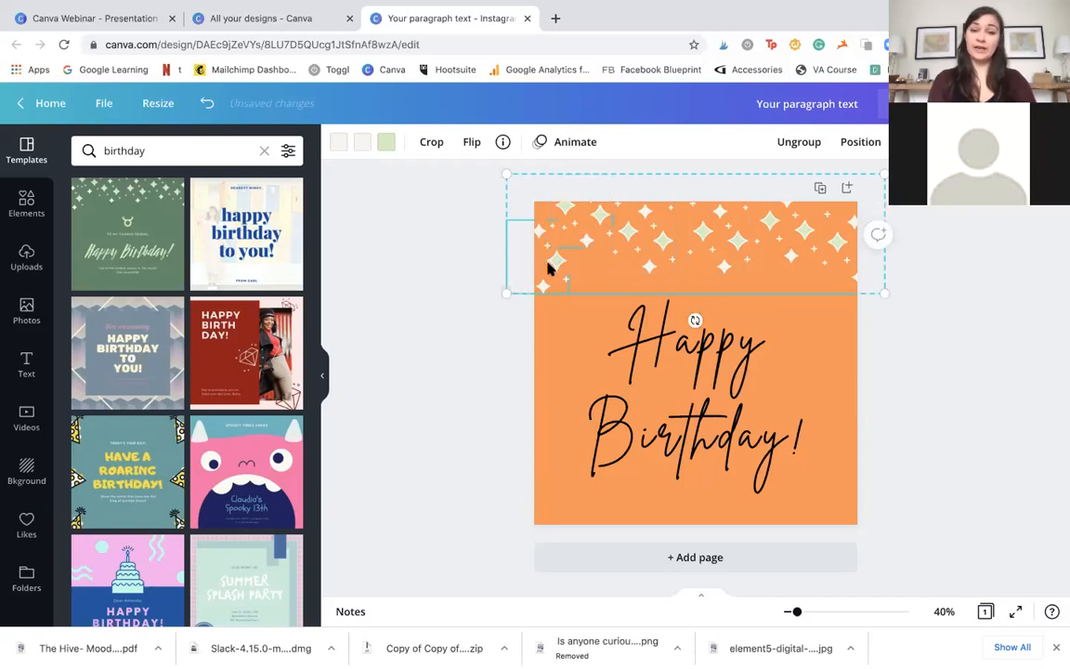
left_click(925, 353)
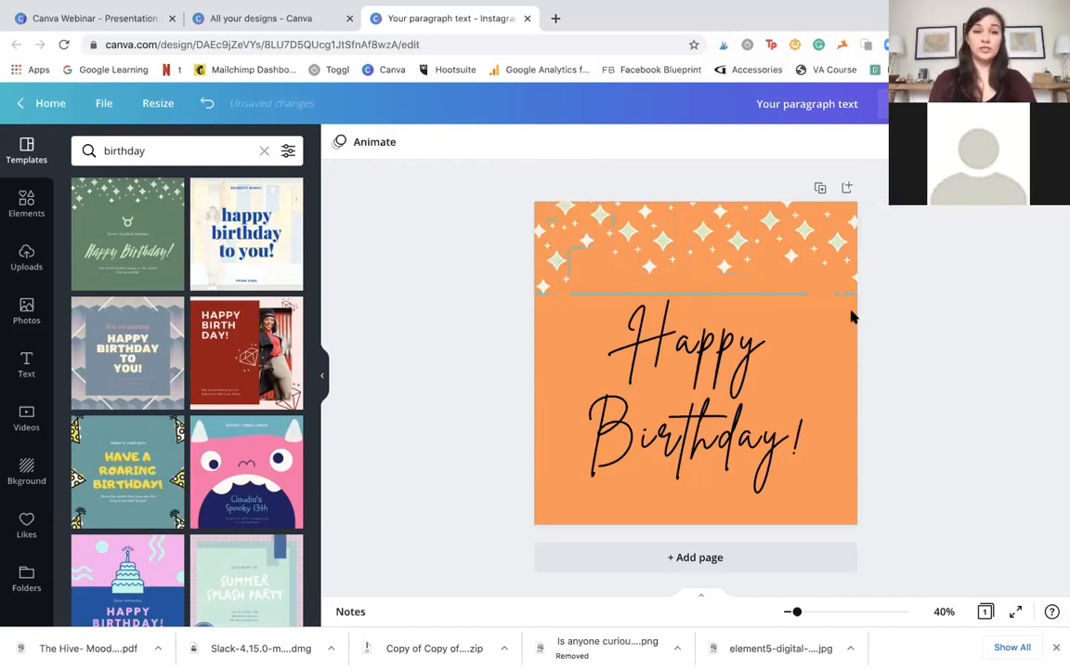
left_click(778, 261)
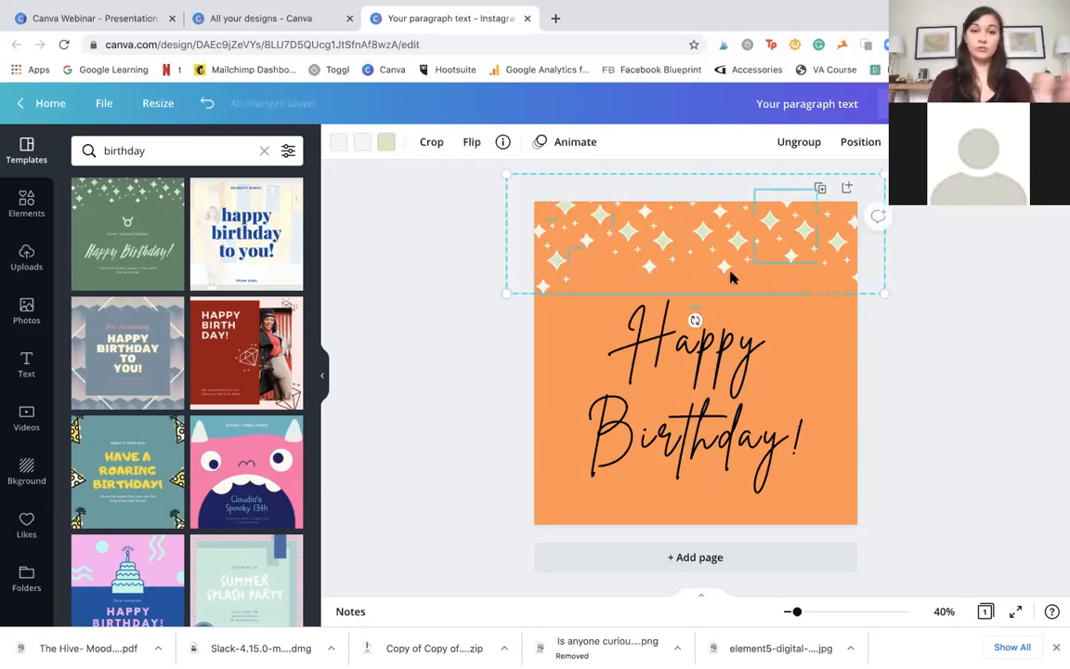
left_click(797, 143)
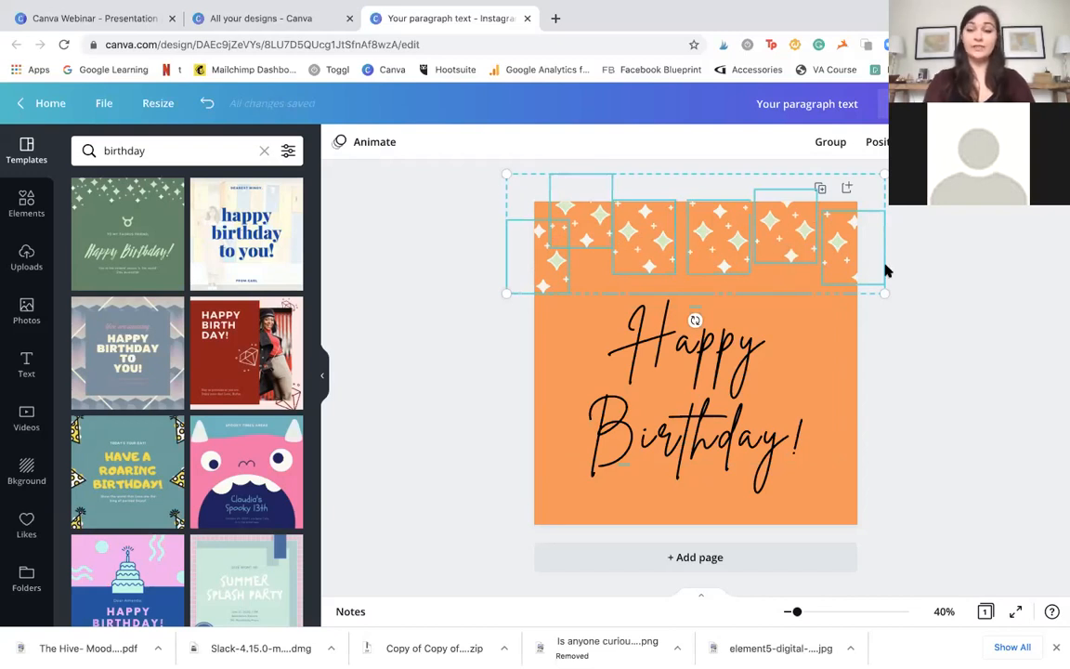
- Move the middle star cluster down to the page's lower corner, then back into the star band
left_click(906, 337)
left_click_drag(715, 231, 834, 499)
mouse_move(670, 238)
left_mouse_down()
mouse_move(710, 240)
mouse_move(673, 236)
left_mouse_up()
left_click_drag(830, 490, 717, 251)
left_click(955, 381)
- Recolor the light green stars yellow from the default colors, applying the change to the whole design
left_click(731, 244)
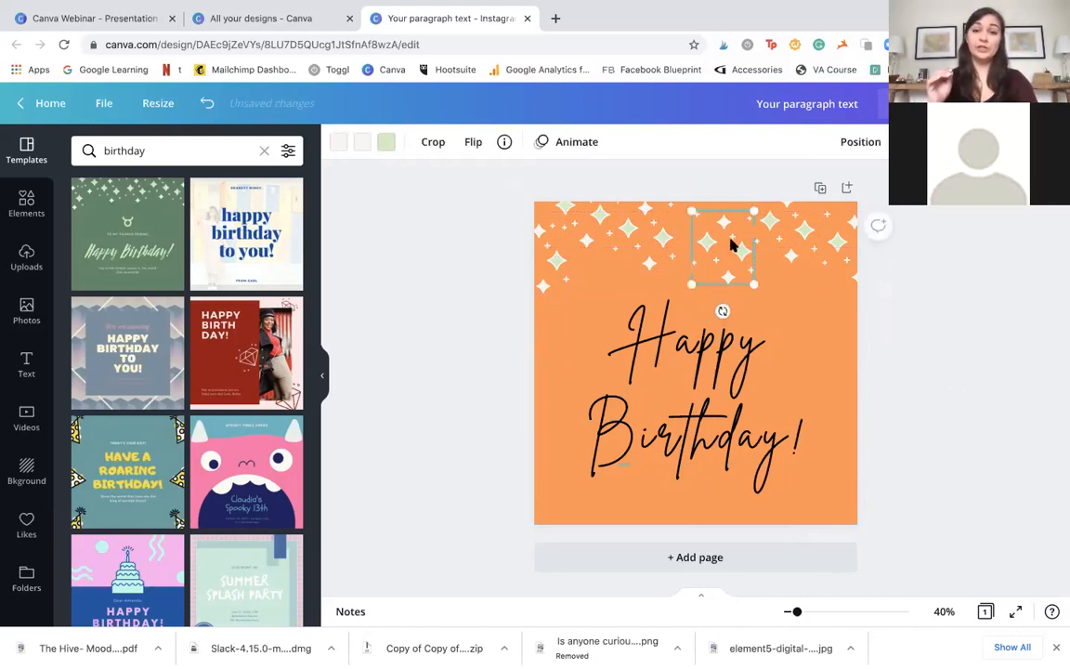
left_click(383, 144)
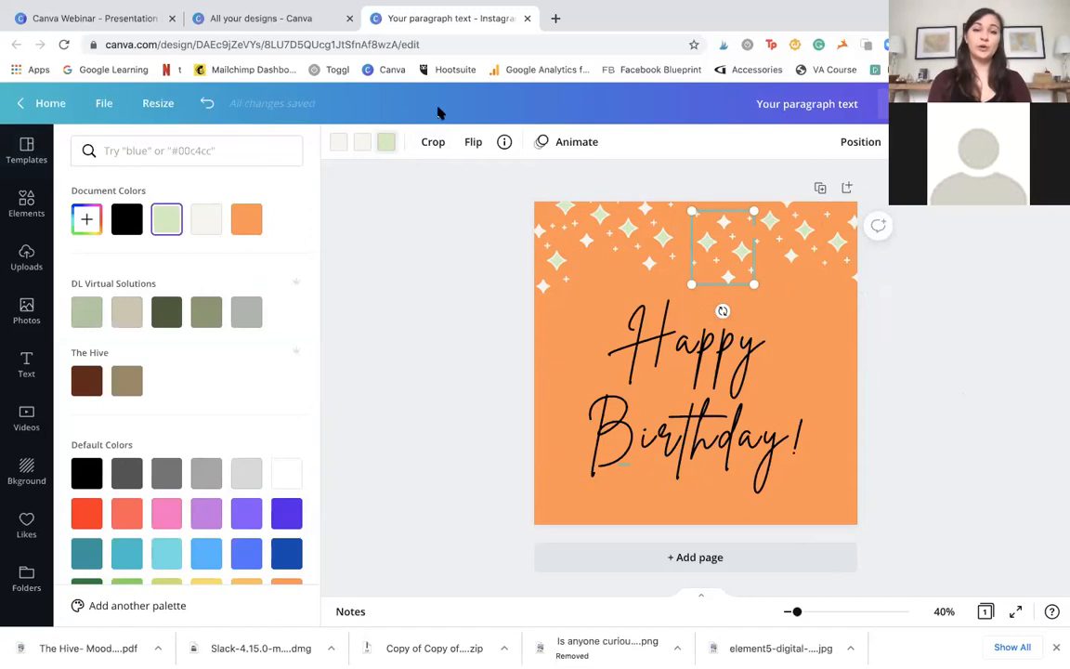
scroll(213, 430, "down", 1)
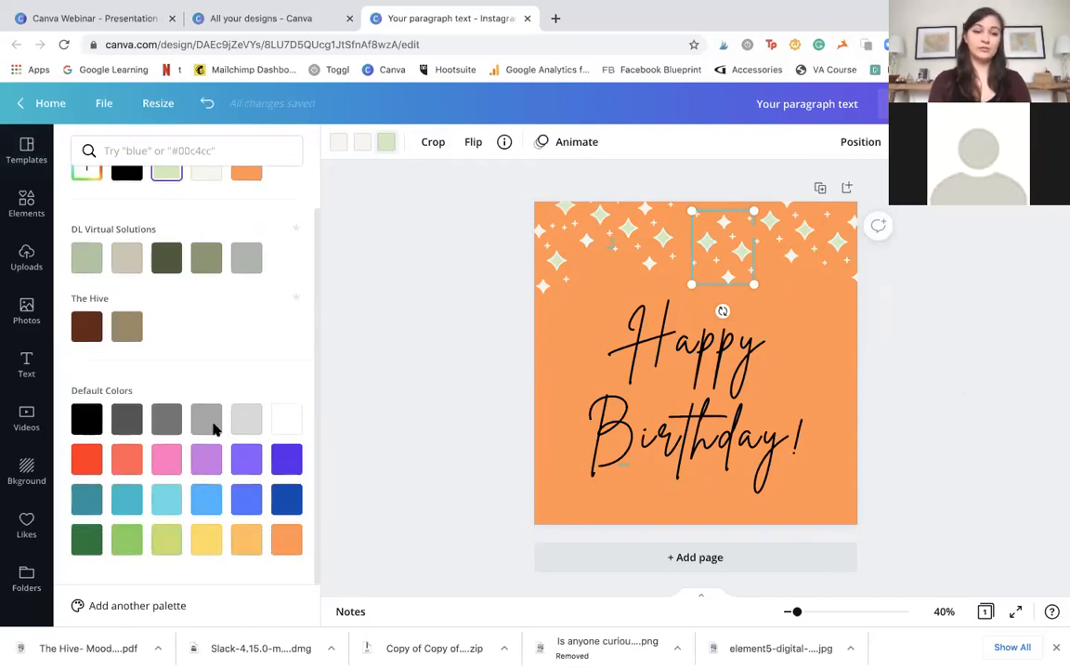
left_click(210, 539)
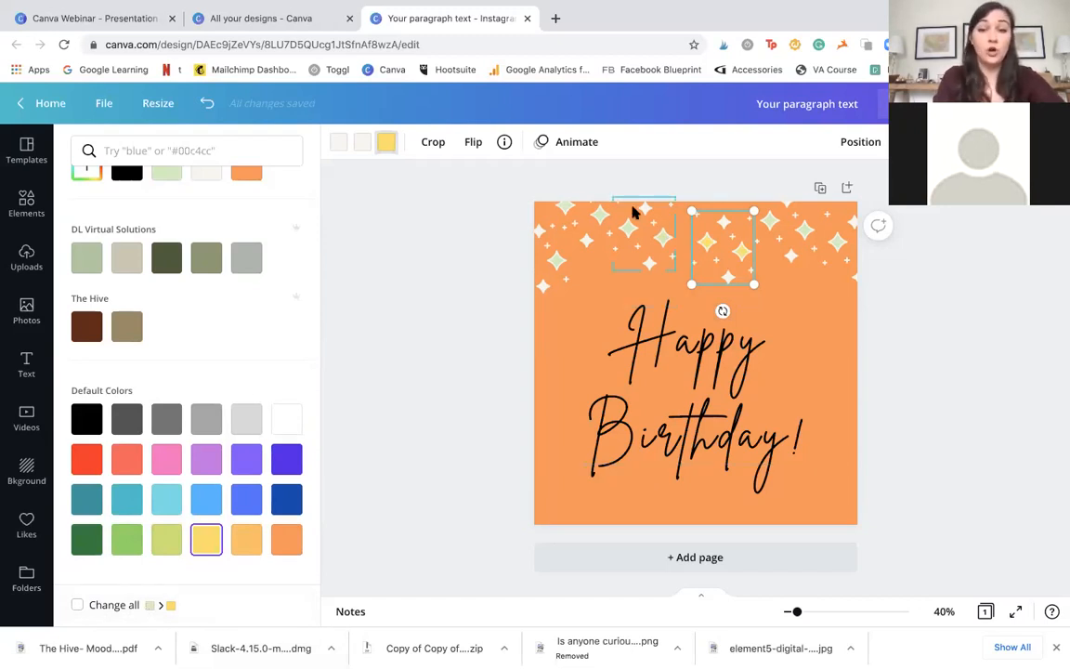
- Recolor the off-white stars coral red from the default colors, applying the change to the whole design
left_click(363, 142)
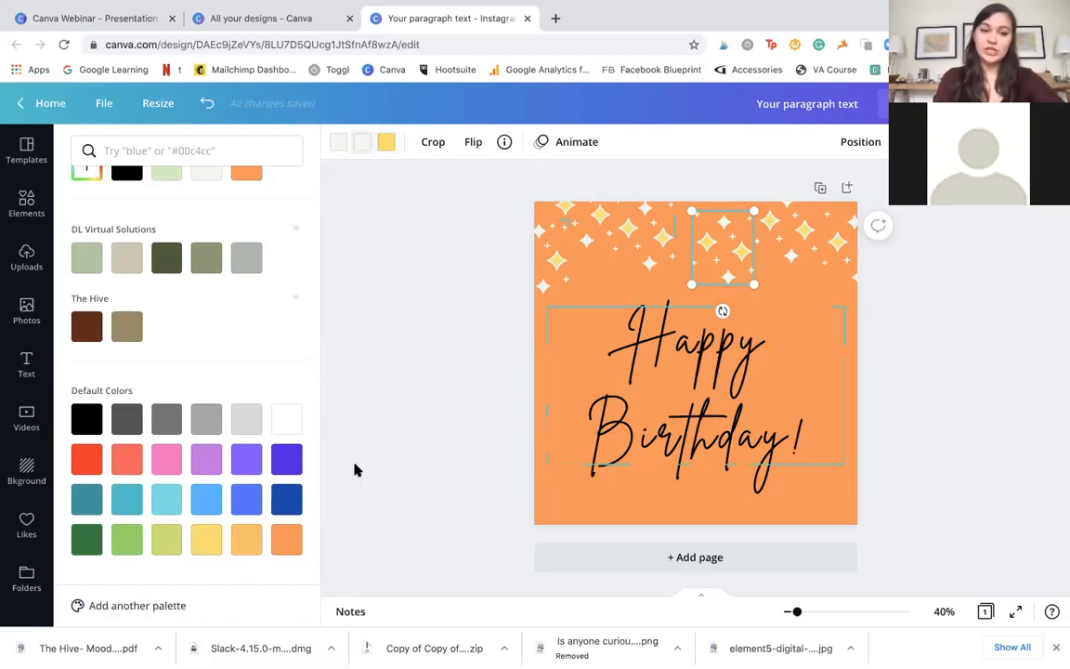
left_click(124, 468)
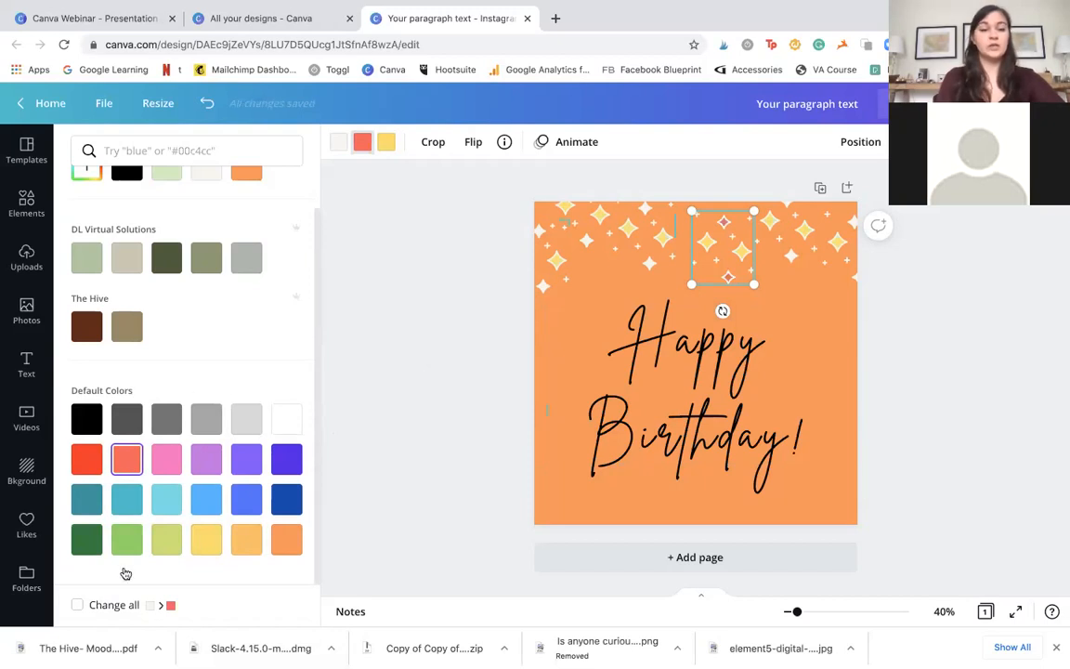
left_click(77, 604)
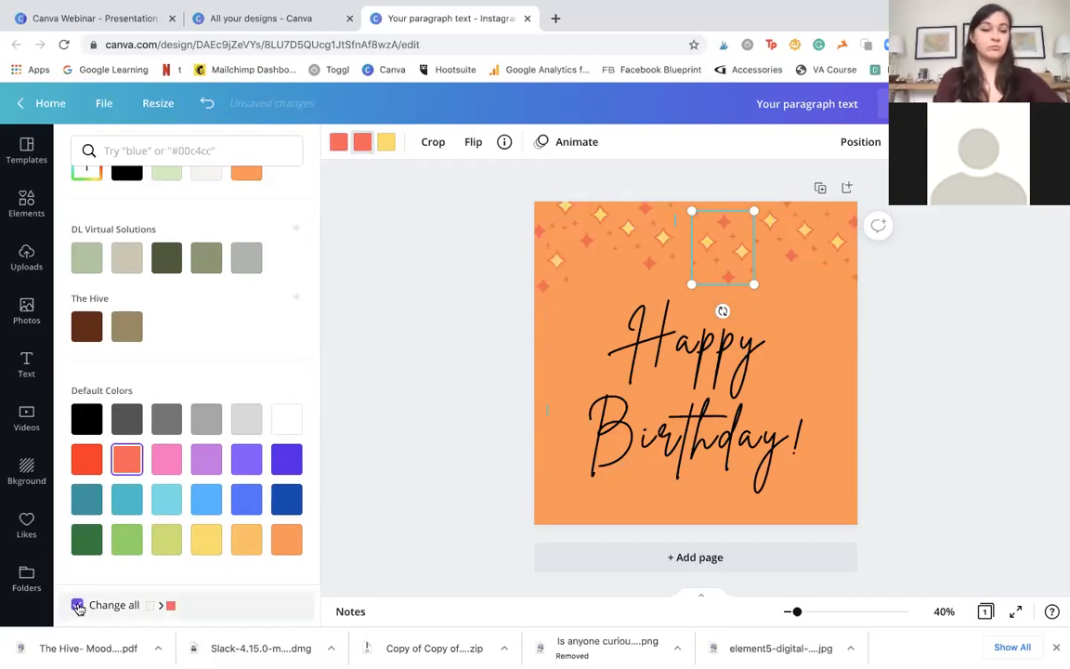
left_click(990, 364)
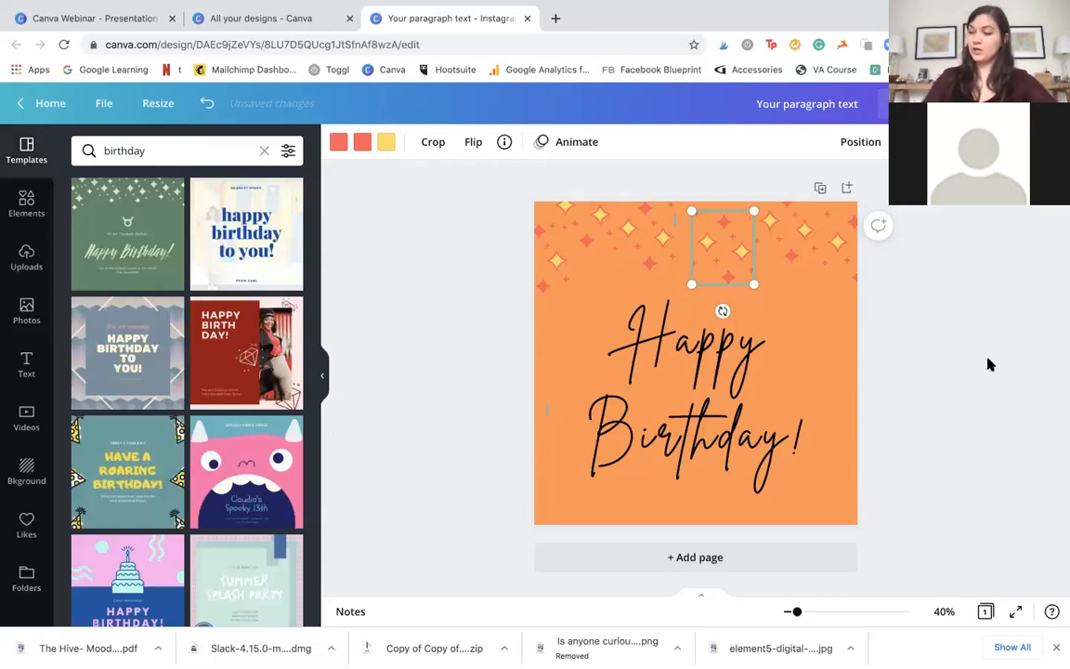
left_click(889, 373)
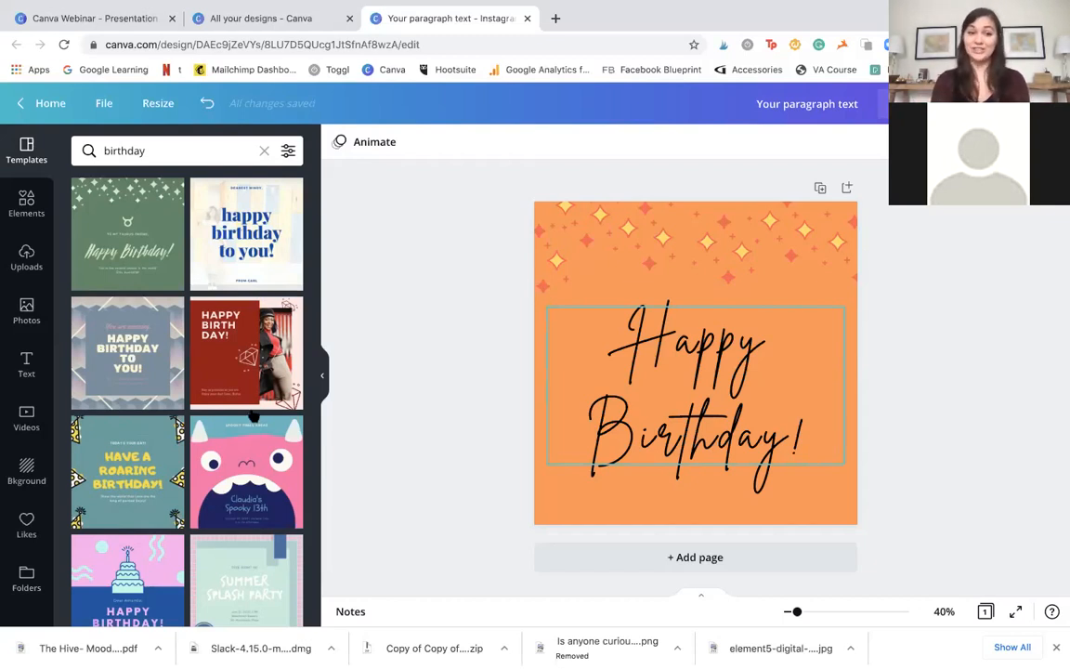
scroll(252, 416, "down", 3)
scroll(252, 416, "up", 3)
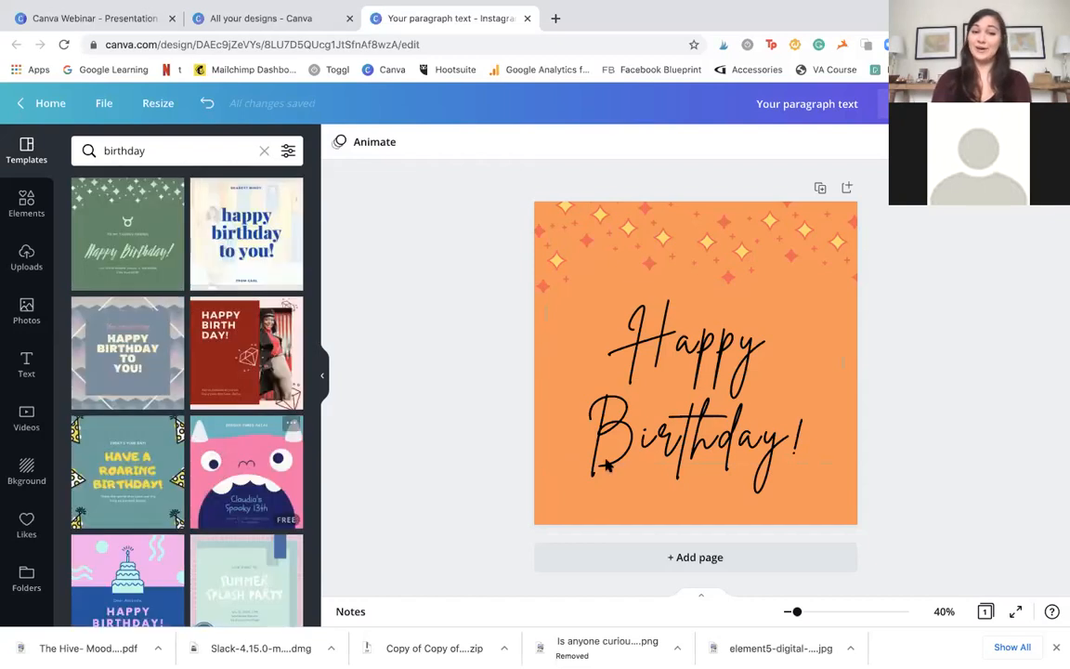
- Clear the page by deleting the "Happy Birthday!" heading, every star cluster and the orange background
left_click(790, 292)
key("Delete")
left_click(762, 314)
key("Delete")
left_click(748, 278)
left_click_drag(744, 276, 536, 260)
key("Delete")
left_click(583, 238)
key("Delete")
left_click(805, 260)
key("Delete")
left_click(831, 257)
key("Delete")
- Add a text box to the blank page, set its font size to 60 and place it above the page's middle
left_click(751, 307)
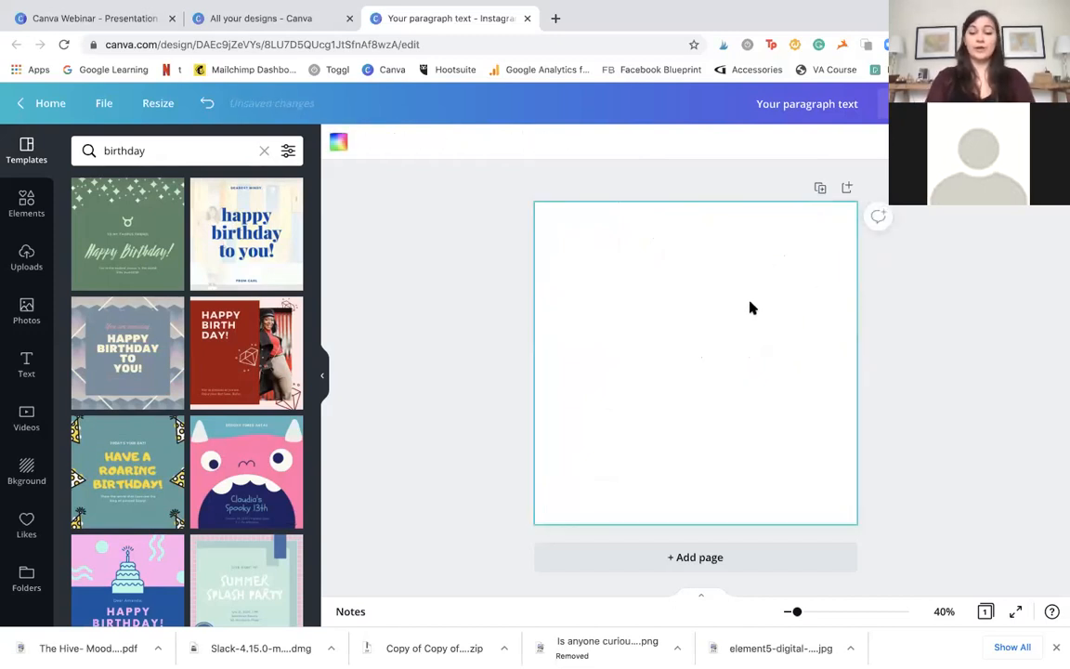
key("t")
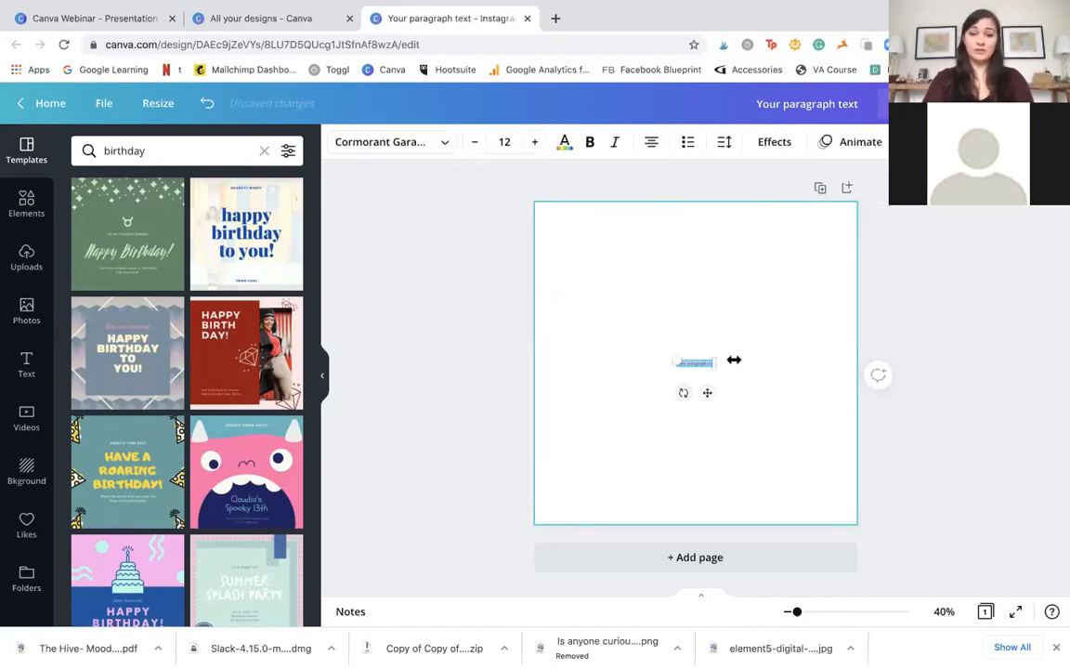
left_click_drag(710, 365, 831, 473)
left_click_drag(774, 415, 740, 348)
left_click(503, 141)
type("60")
key("Return")
left_click(716, 509)
left_click_drag(740, 317, 711, 310)
- Replace the placeholder text in the new text box with "Hi How Are You"
double_click(758, 306)
type("Hi")
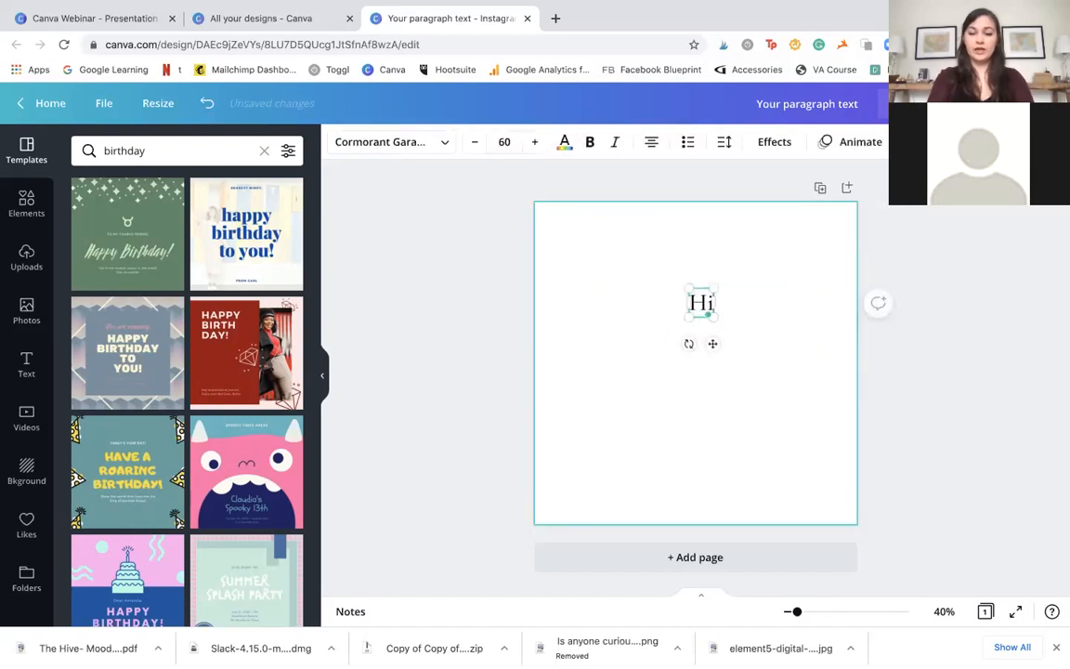
type(" How Are You")
left_click(887, 417)
- Try the Shadow, Lift, Splice, Echo and Hollow text effects on the "Hi How Are You" text
left_click(743, 313)
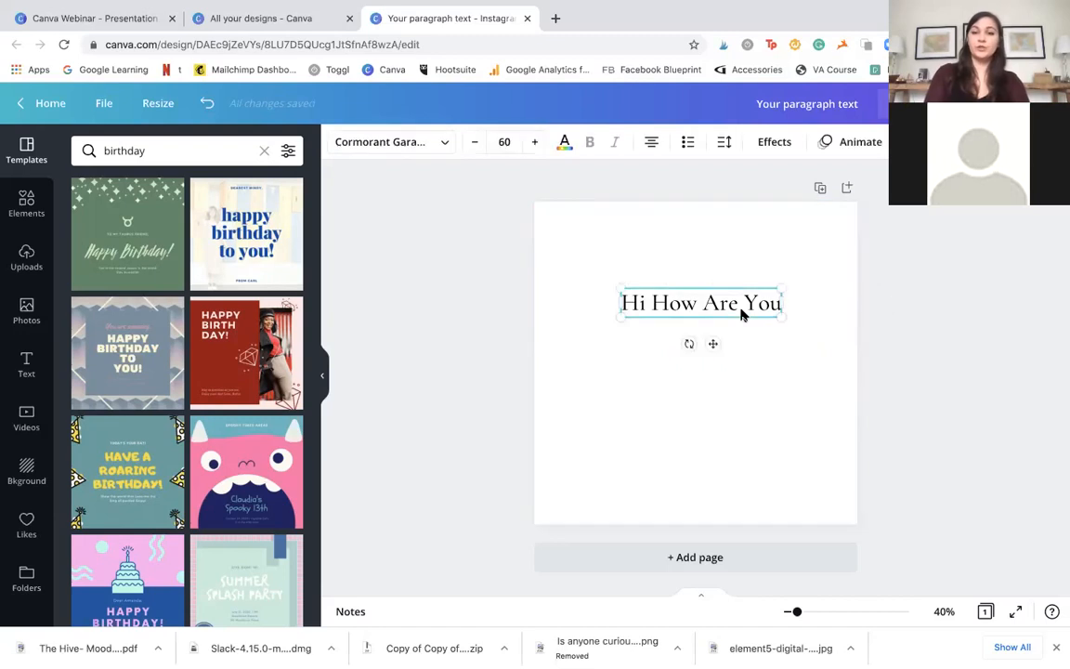
left_click(765, 148)
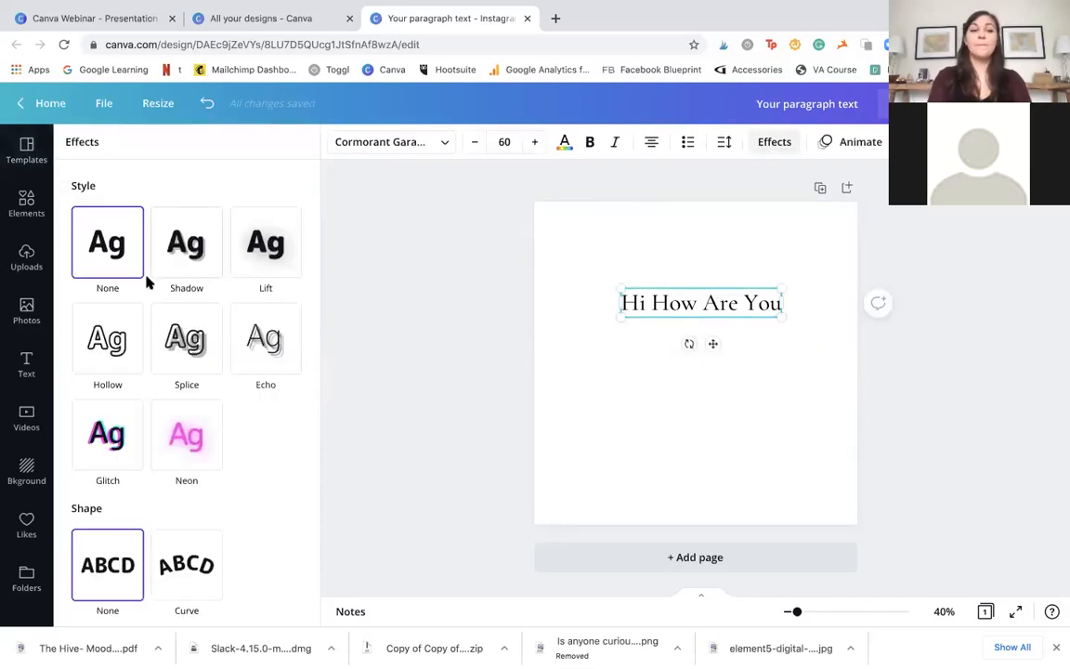
left_click(189, 262)
left_click(262, 254)
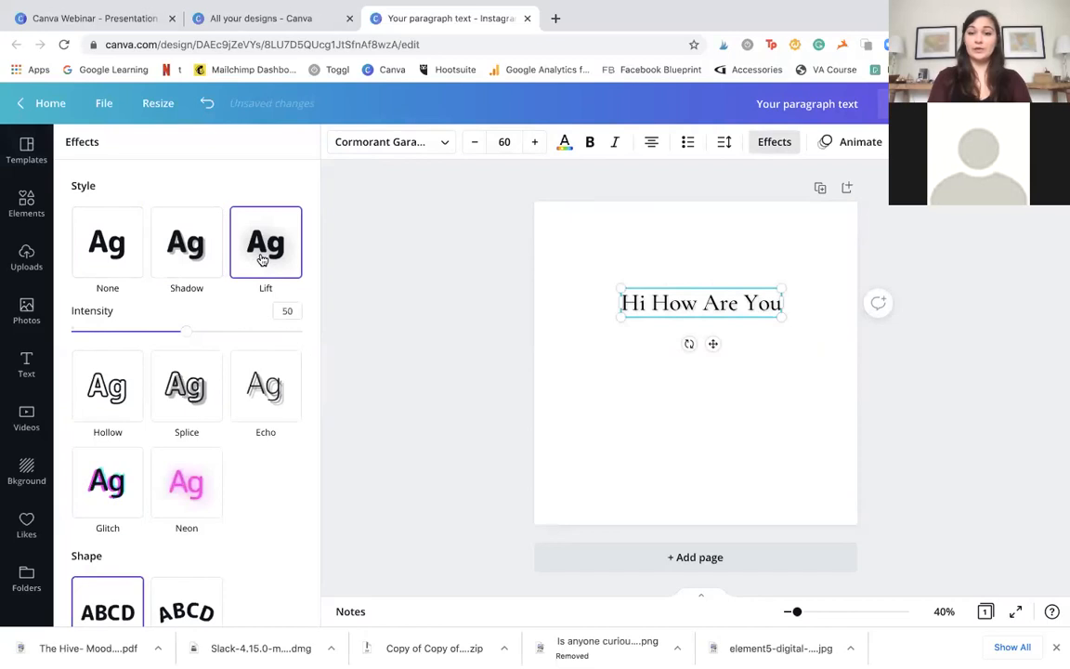
left_click(191, 375)
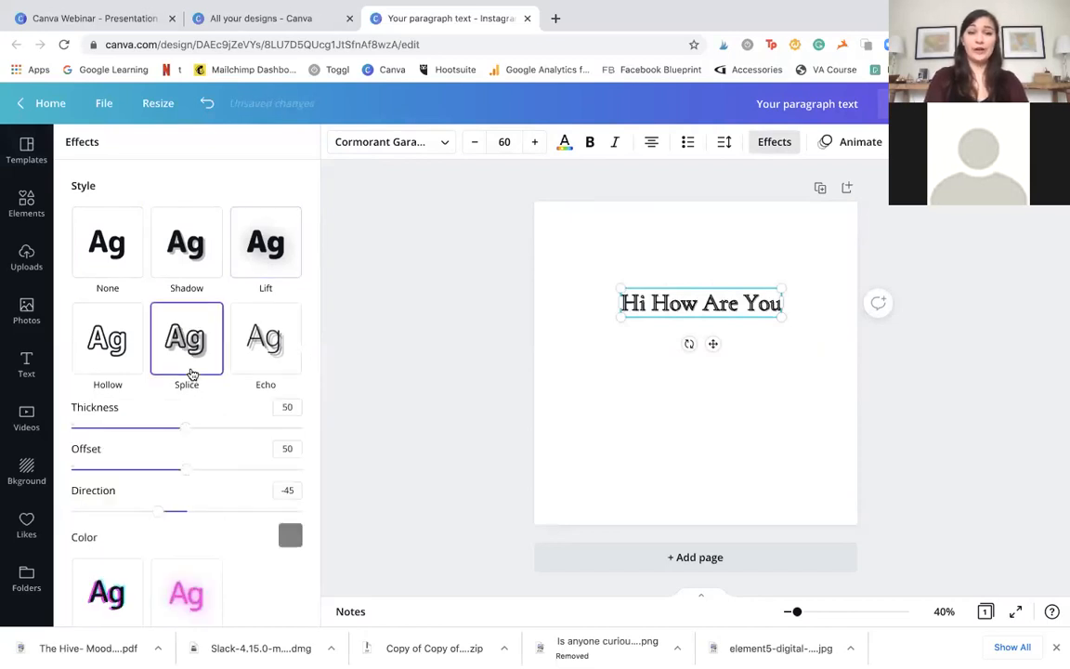
left_click(261, 342)
left_click(108, 353)
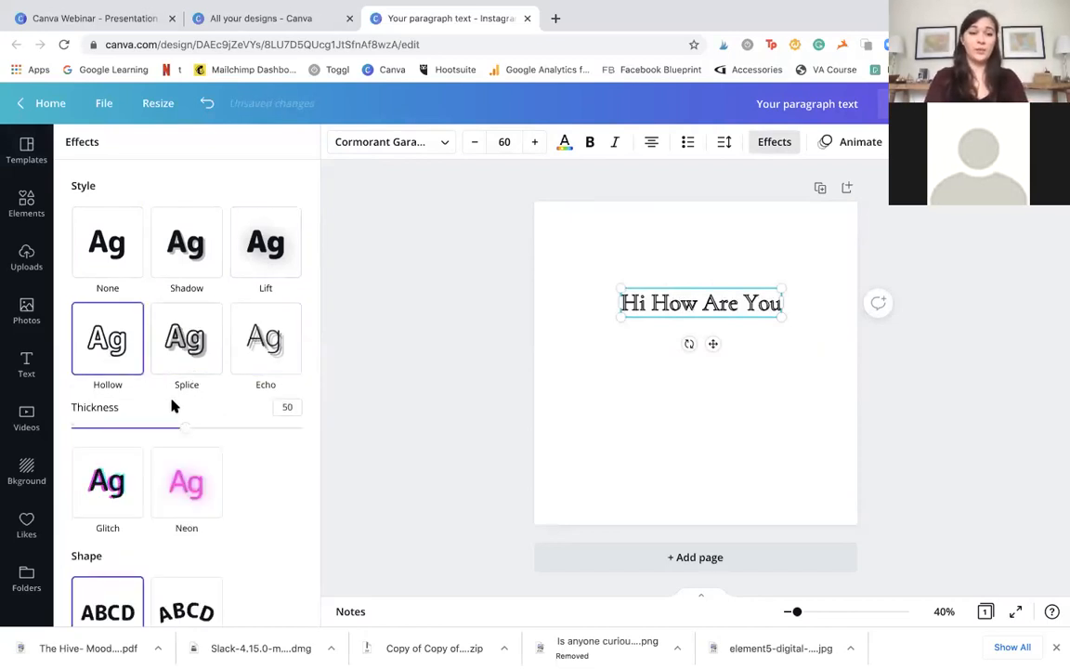
left_click(184, 346)
scroll(186, 471, "down", 2)
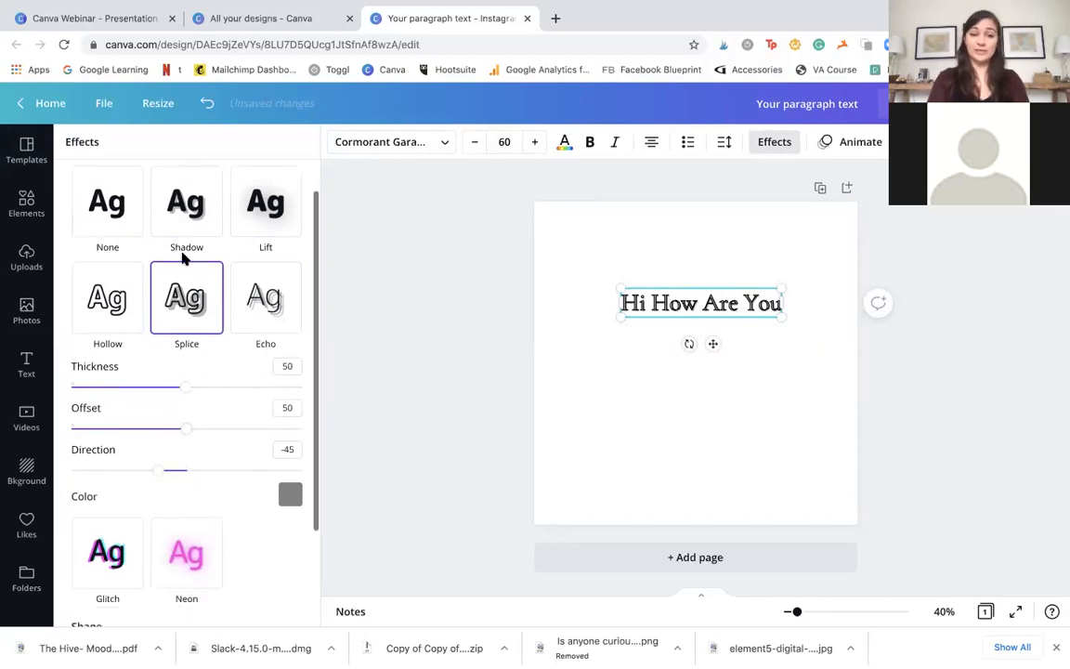
- Apply the Shadow effect to "Hi How Are You" with offset 87, direction 82 and transparency 65
left_click(182, 222)
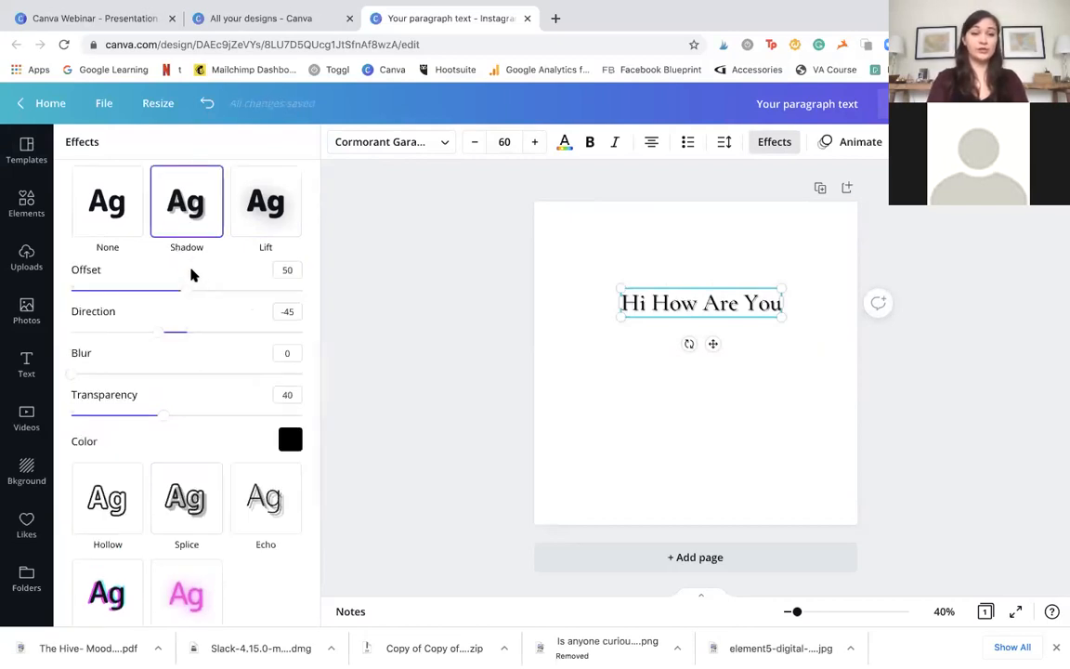
left_click_drag(188, 294, 272, 290)
left_click_drag(160, 332, 239, 339)
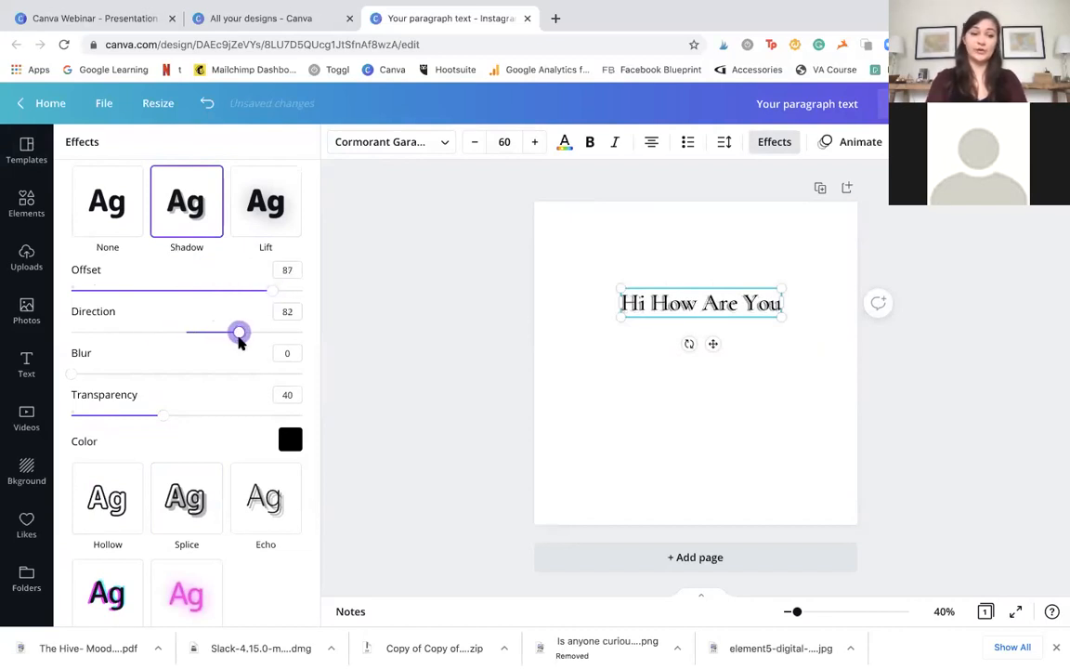
mouse_move(71, 373)
left_mouse_down()
mouse_move(147, 382)
mouse_move(72, 381)
left_mouse_up()
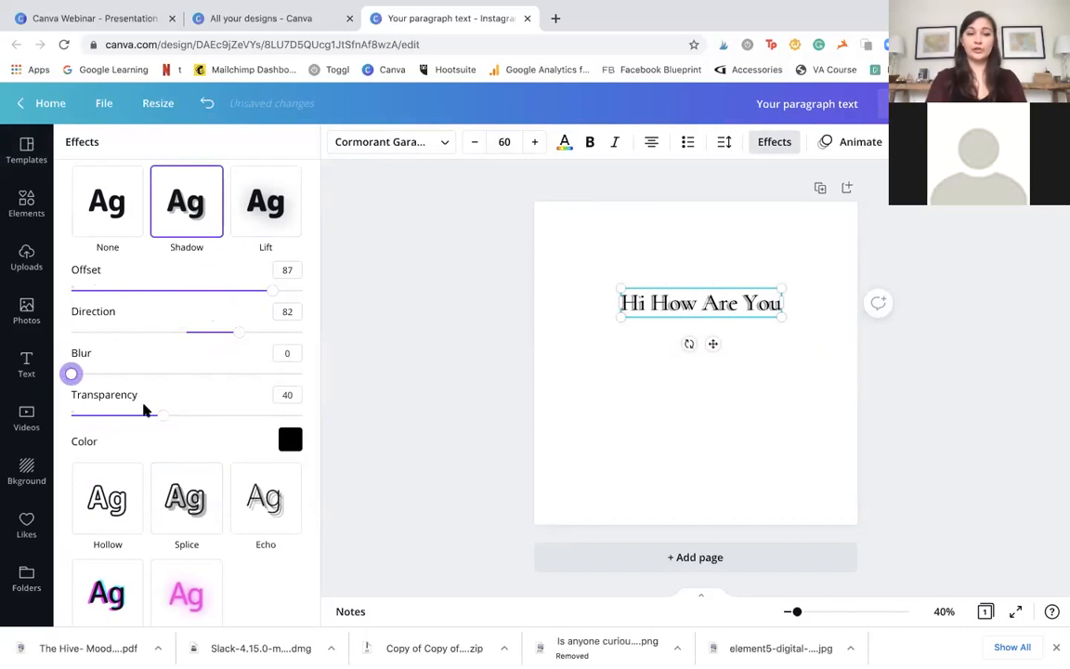
left_click_drag(163, 415, 223, 415)
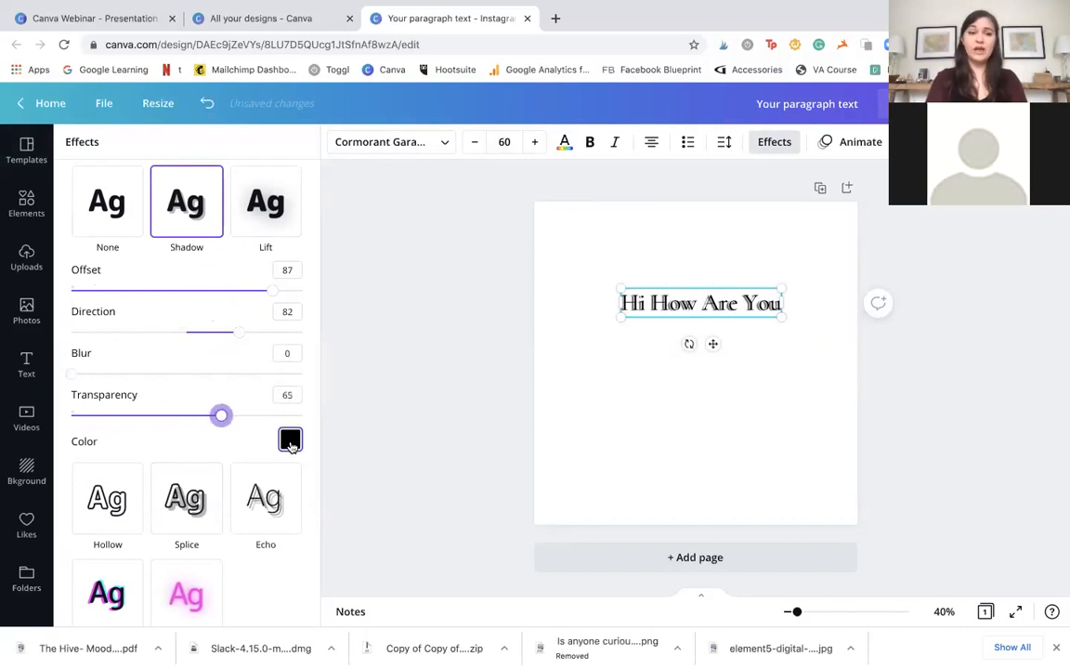
- Set the text shadow's color to the dark green from the DL Virtual Solutions palette
left_click(290, 440)
left_click(166, 288)
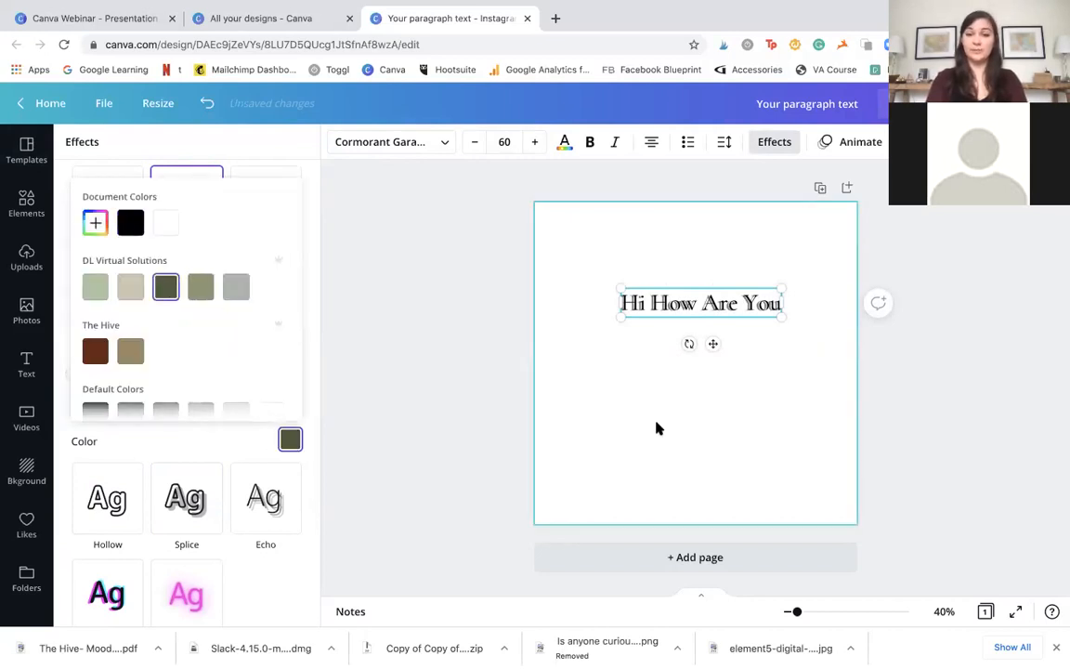
left_click(657, 427)
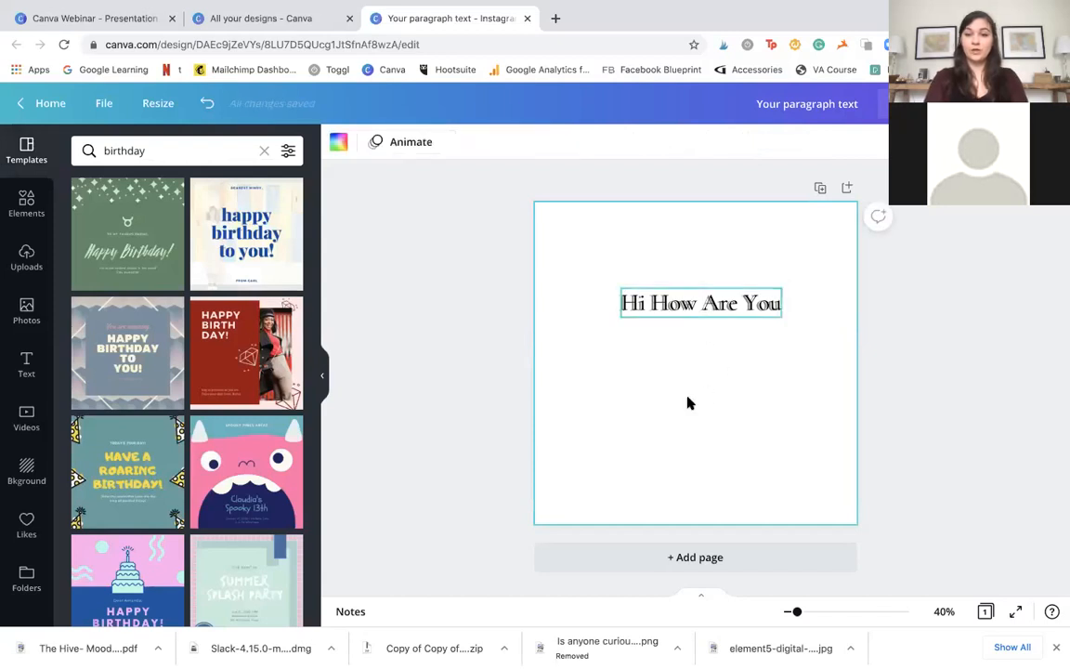
- Add a second text box reading "I'm Doing Well" below the "Hi How Are You" text
key("t")
key("BackSpace")
type("I'm Doing Well")
left_click(760, 398)
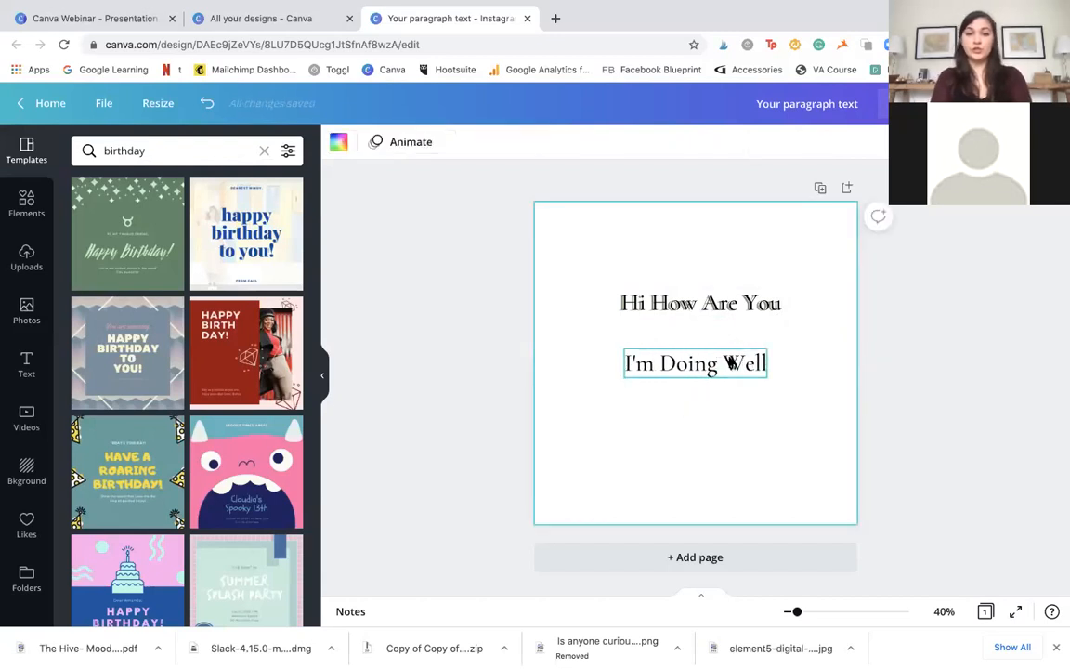
- Apply the Glitch effect to "I'm Doing Well" with the cyan and magenta color pair and an offset of 69
left_click(730, 362)
left_click(771, 143)
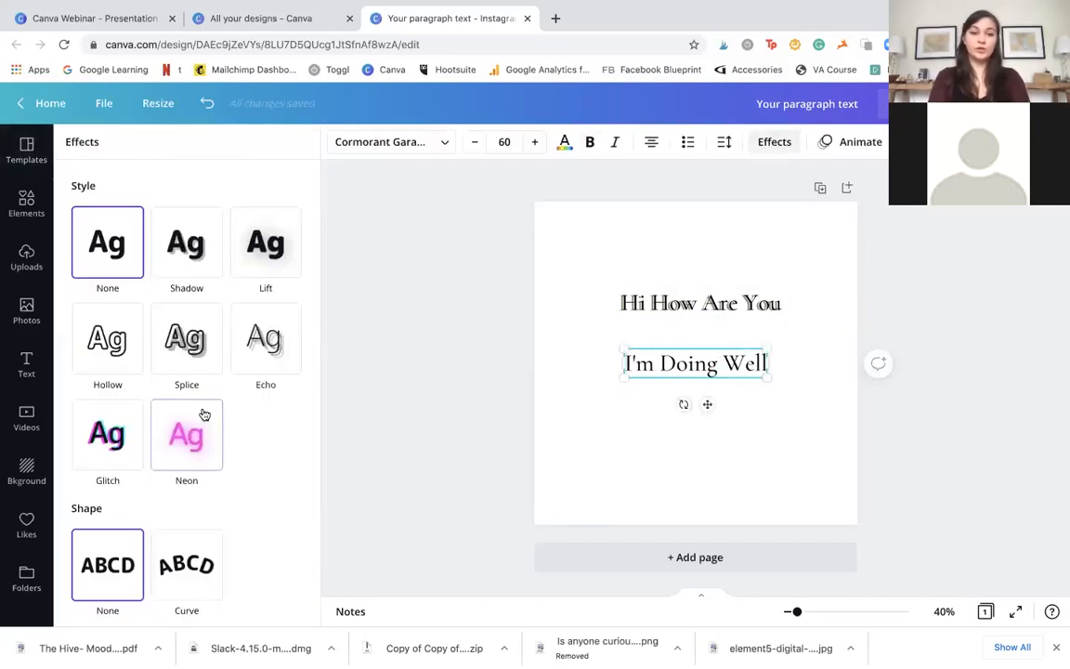
scroll(204, 414, "down", 1)
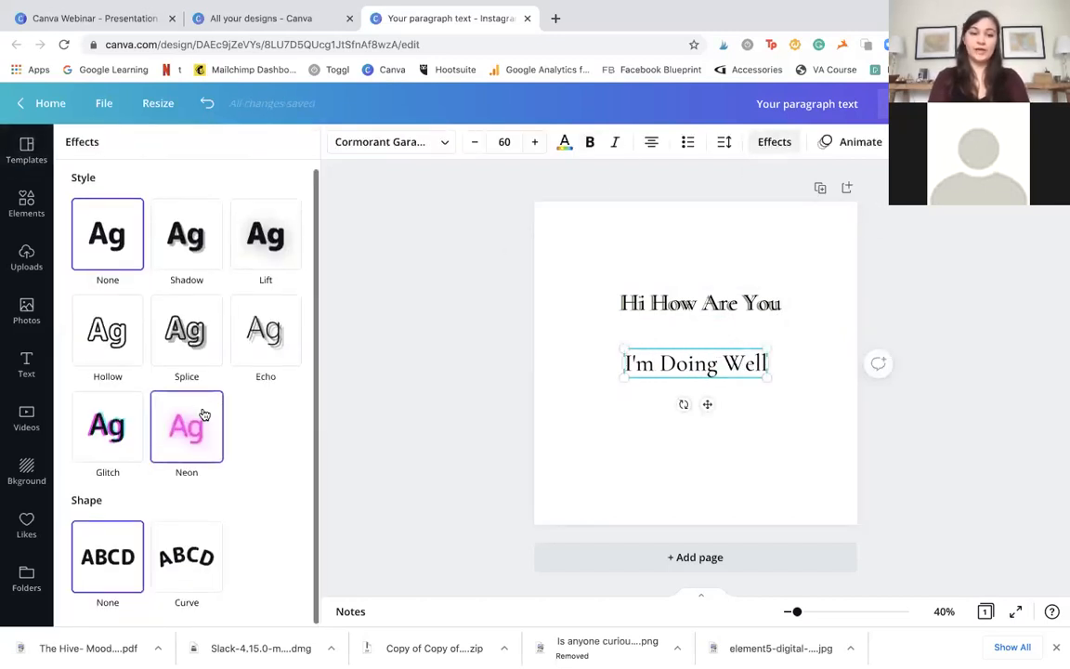
left_click(100, 444)
scroll(297, 529, "down", 2)
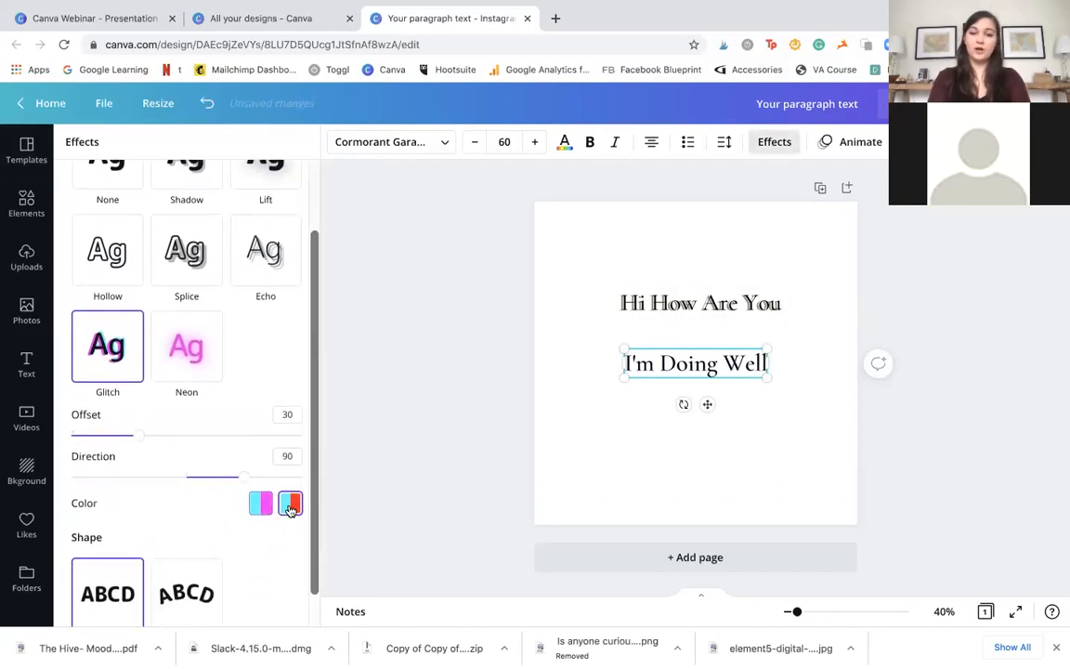
left_click(260, 503)
left_click(152, 434)
left_click_drag(158, 439, 231, 437)
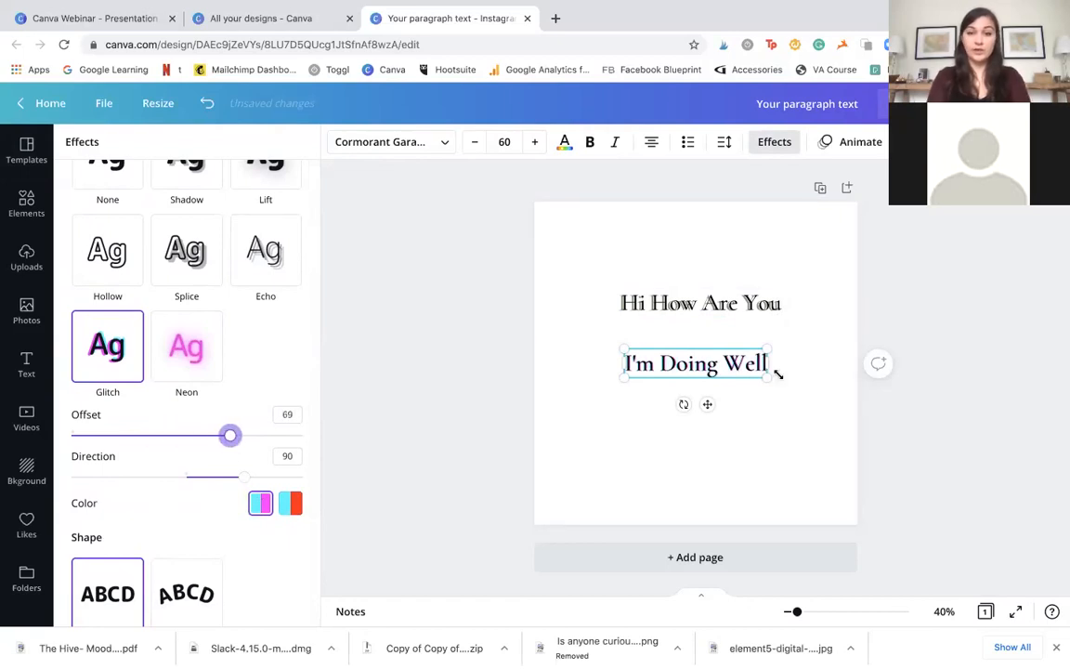
- Give the "Hi How Are You" text the Curve shape with a curve value of 75
left_click(745, 306)
left_click(738, 363)
left_click(716, 306)
scroll(231, 410, "down", 3)
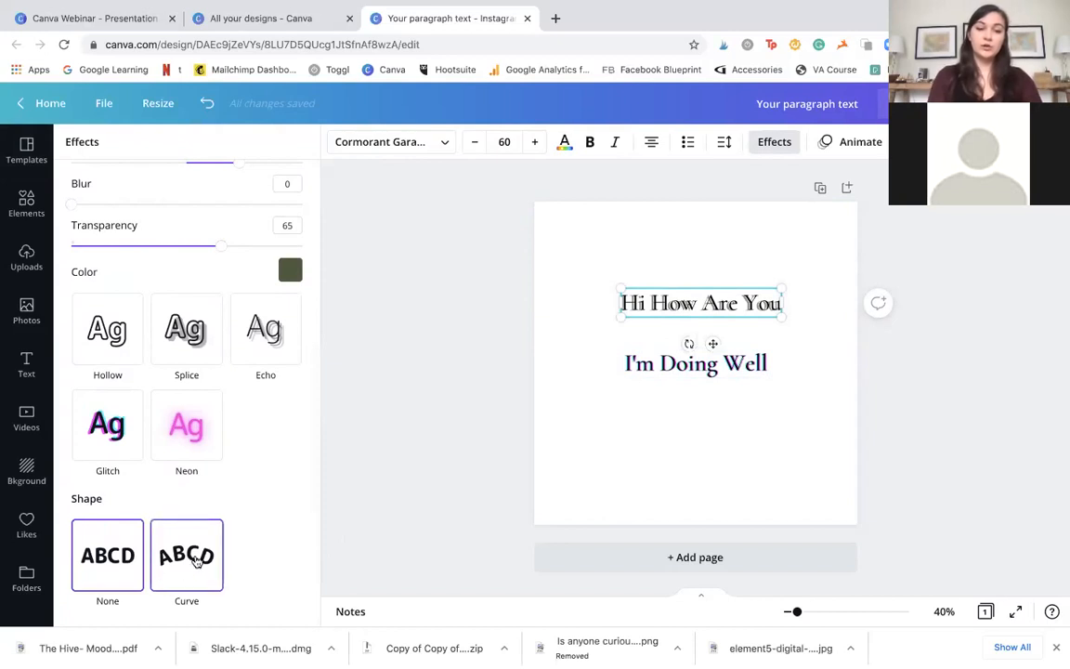
left_click(201, 575)
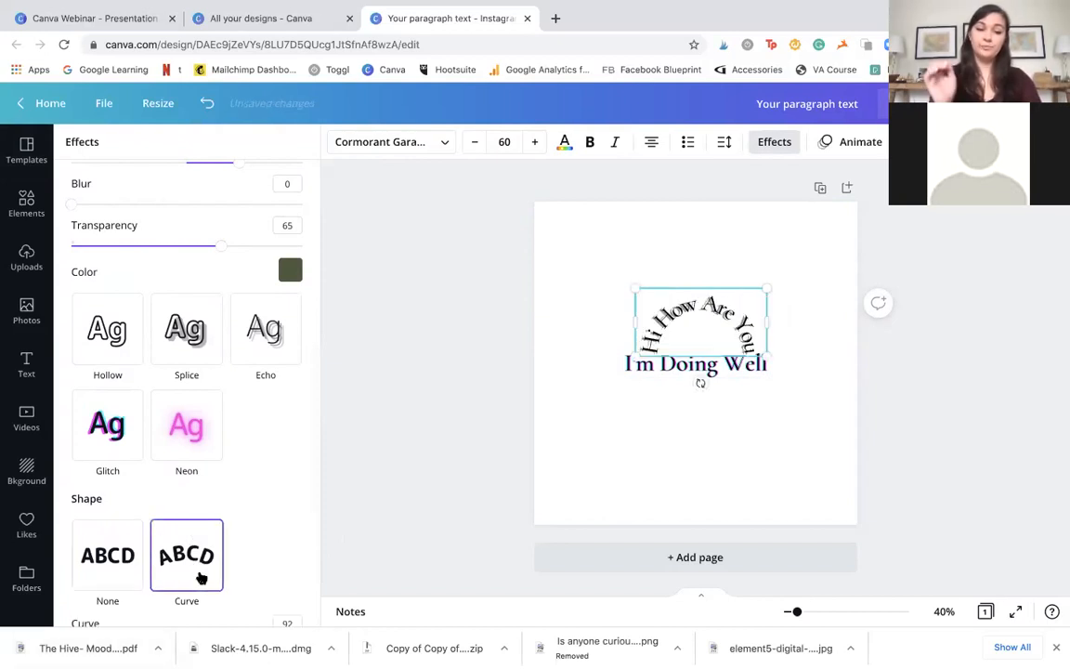
scroll(260, 548, "down", 1)
left_click_drag(295, 597, 259, 593)
type("75")
left_click(695, 411)
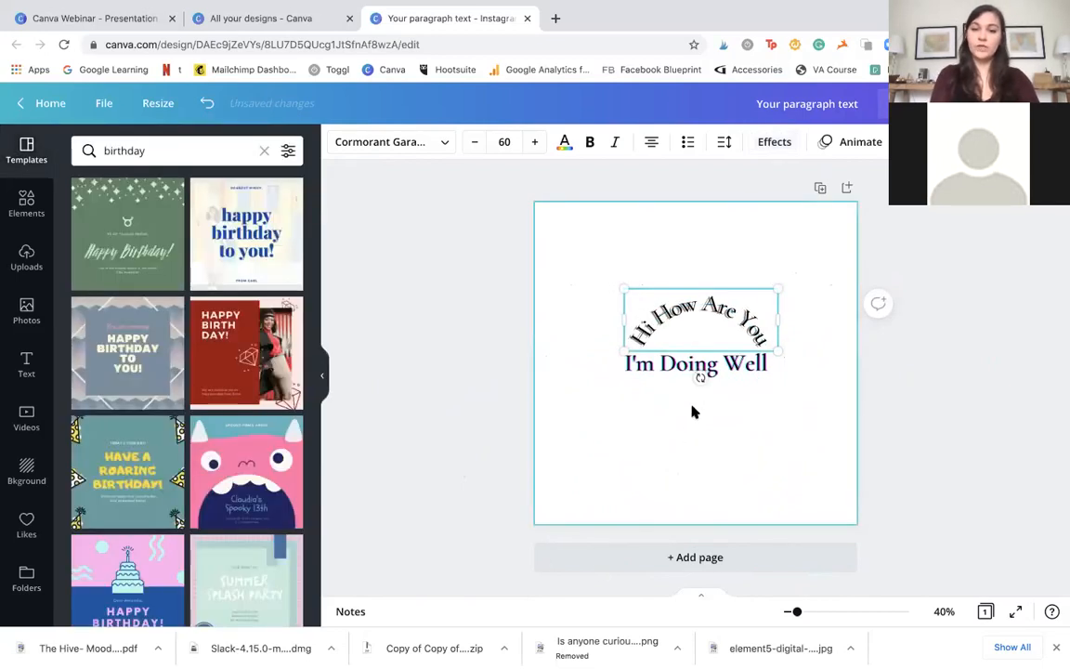
- Move "I'm Doing Well" lower on the page and bend it the opposite way using the Curve shape with a negative value
left_click_drag(743, 365, 744, 405)
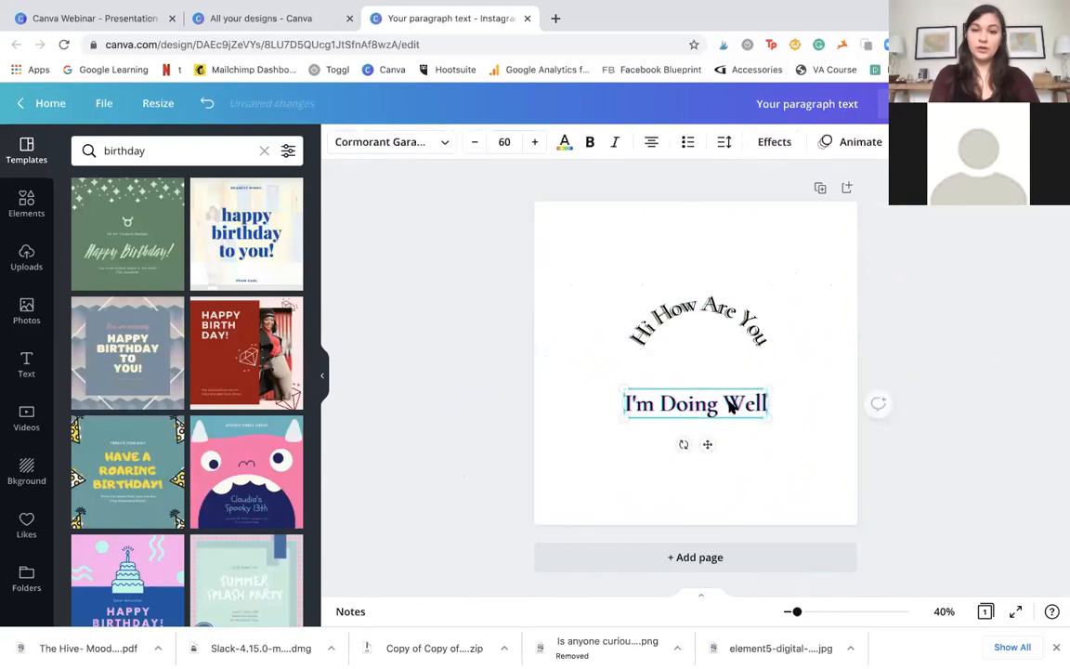
left_click(771, 142)
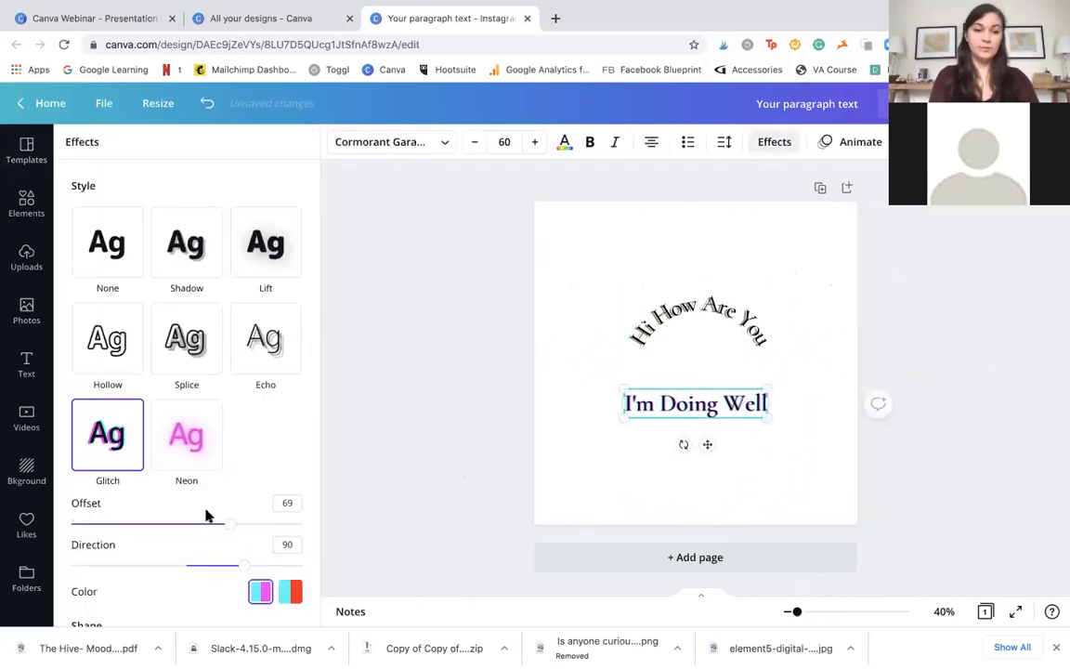
scroll(208, 515, "down", 3)
left_click(187, 508)
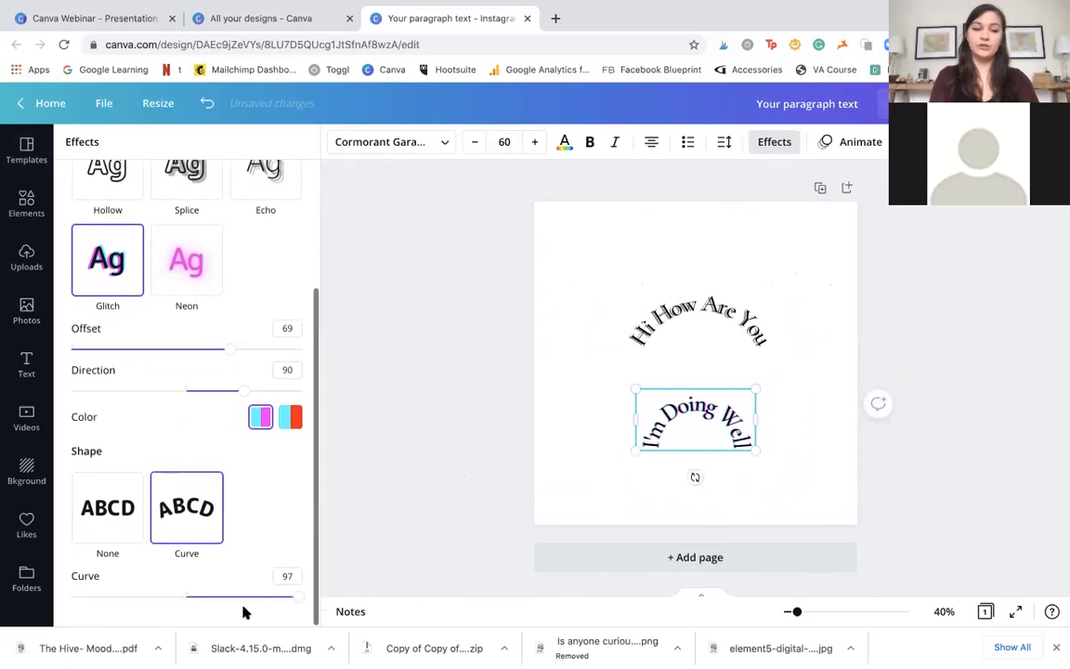
left_click(291, 575)
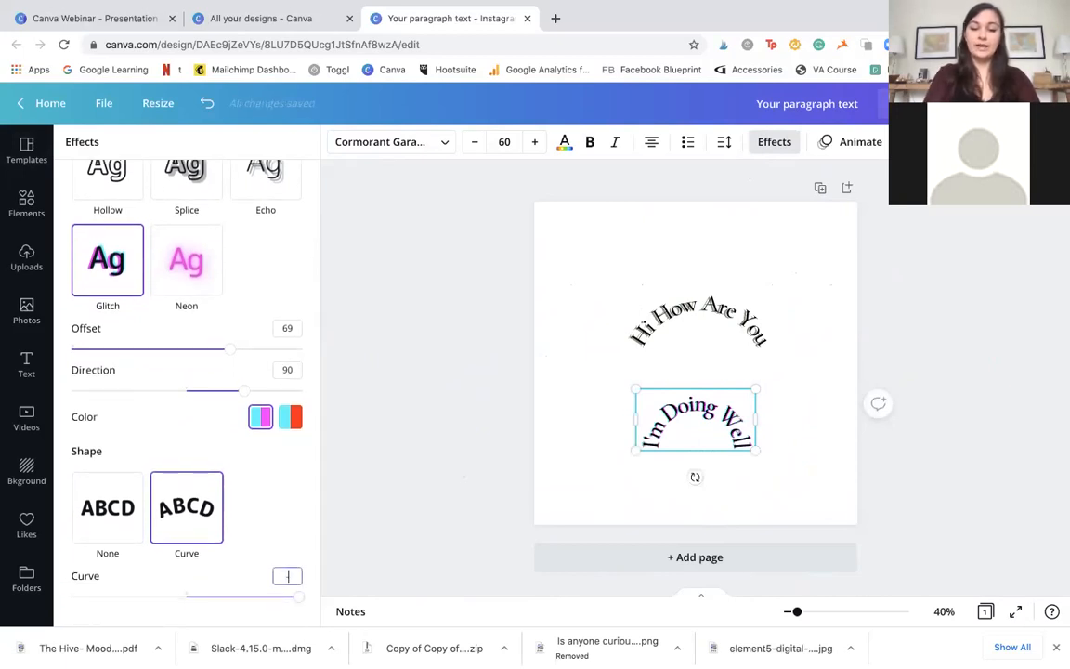
key("Return")
left_click(710, 511)
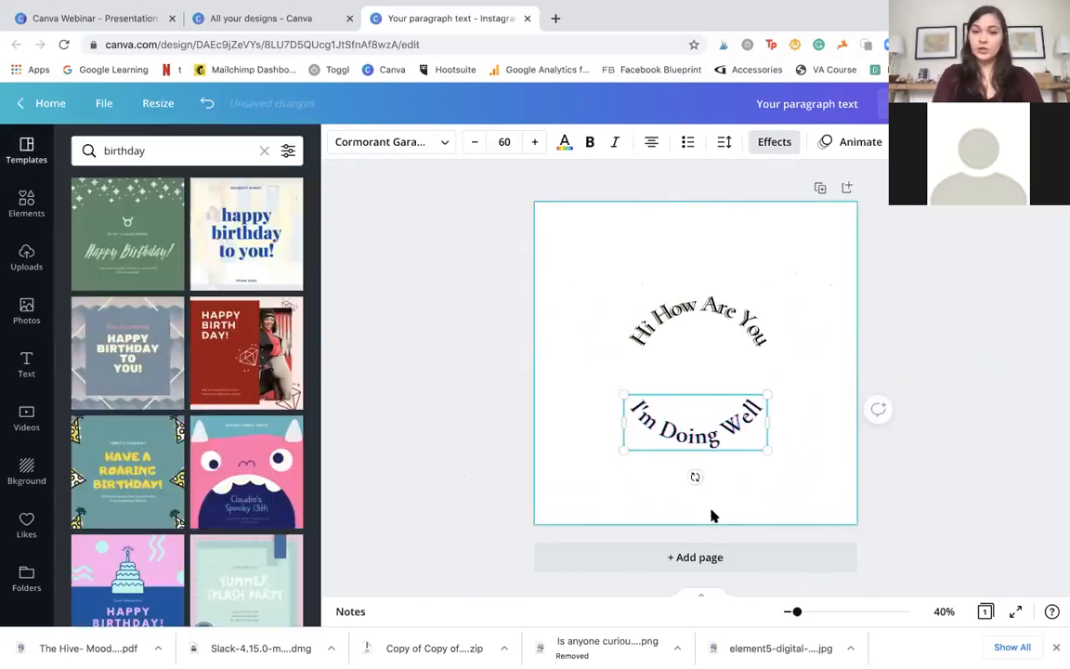
- Nudge "I'm Doing Well" into line beneath the arched "Hi How Are You" so the two texts outline a circle
mouse_move(689, 446)
left_mouse_down()
mouse_move(699, 428)
mouse_move(698, 447)
left_mouse_up()
left_click(700, 484)
mouse_move(765, 334)
left_mouse_down()
mouse_move(743, 315)
mouse_move(749, 321)
left_mouse_up()
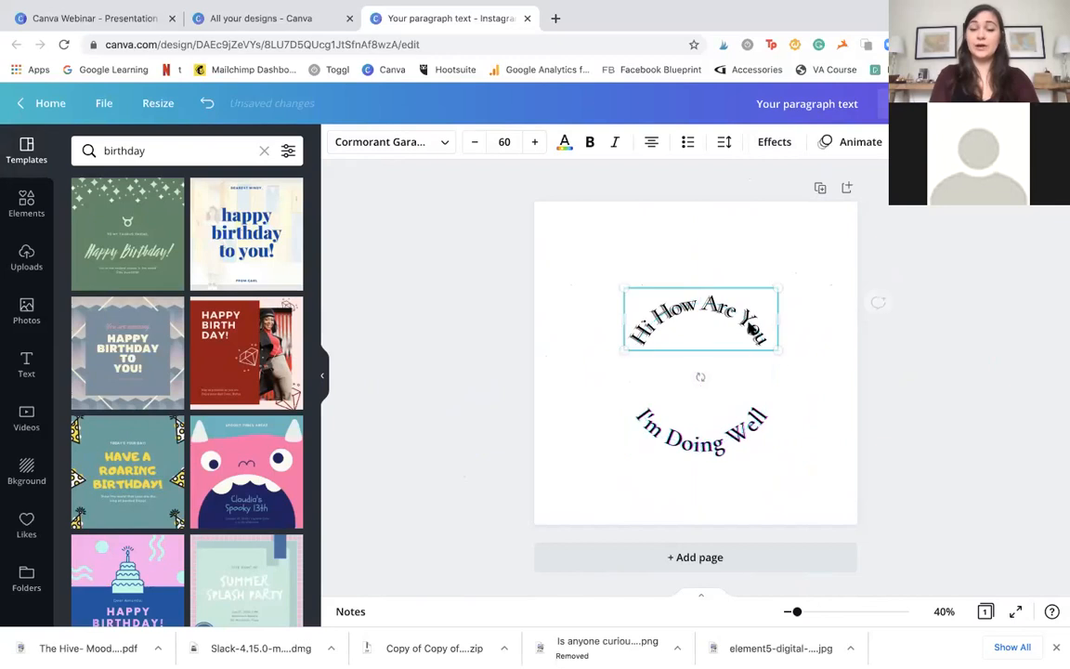
left_click(796, 394)
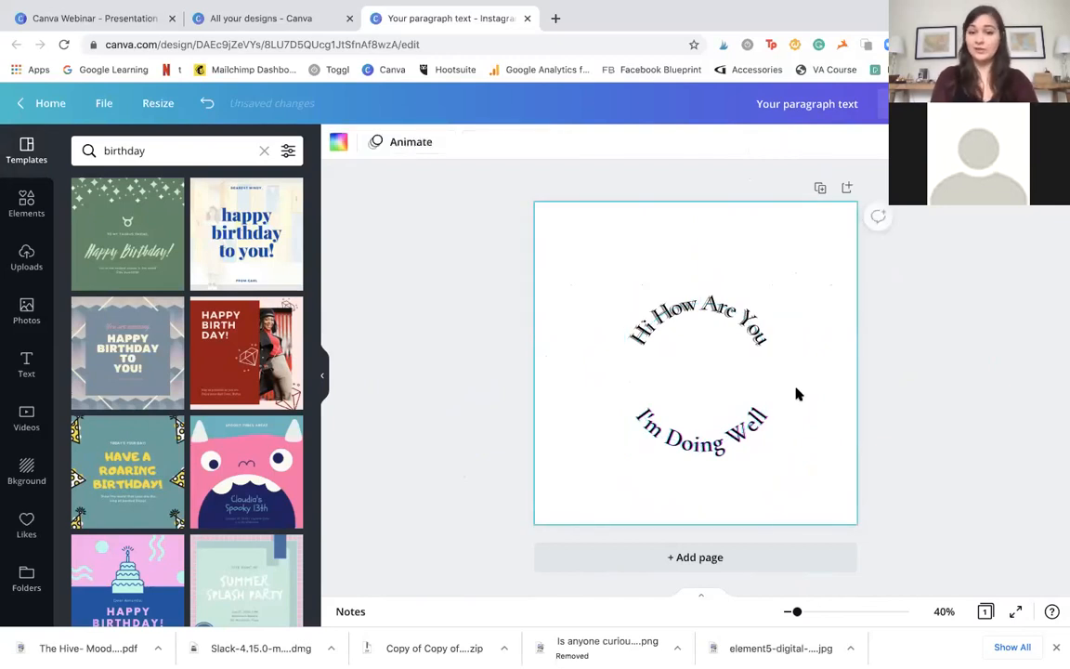
- Search the design elements for "flower"
left_click(19, 197)
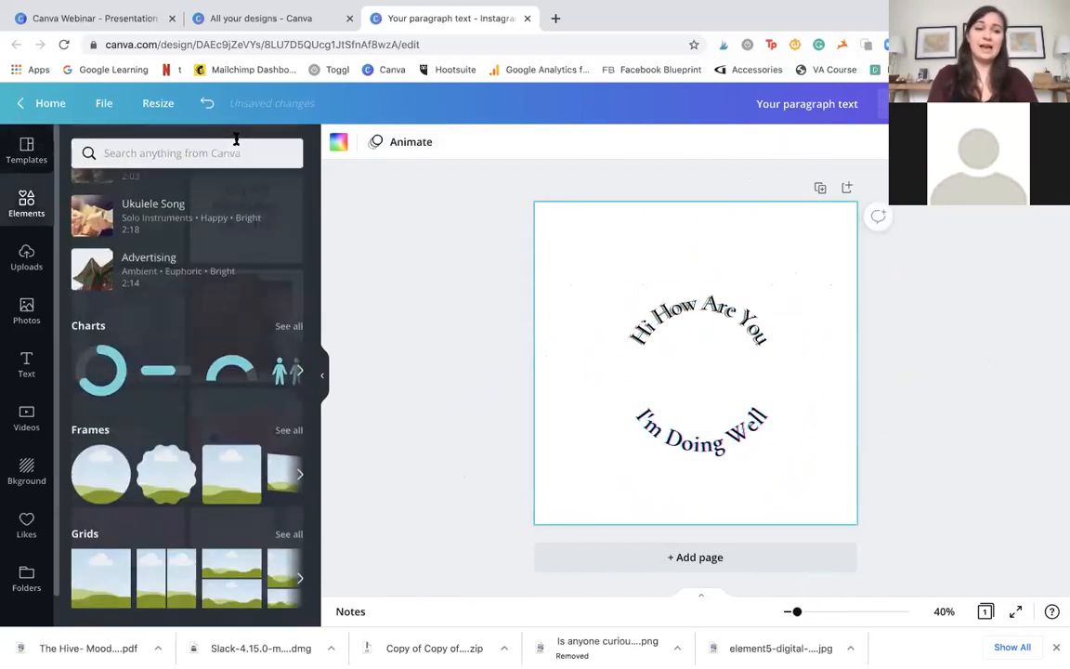
left_click(228, 150)
type("flower")
key("Return")
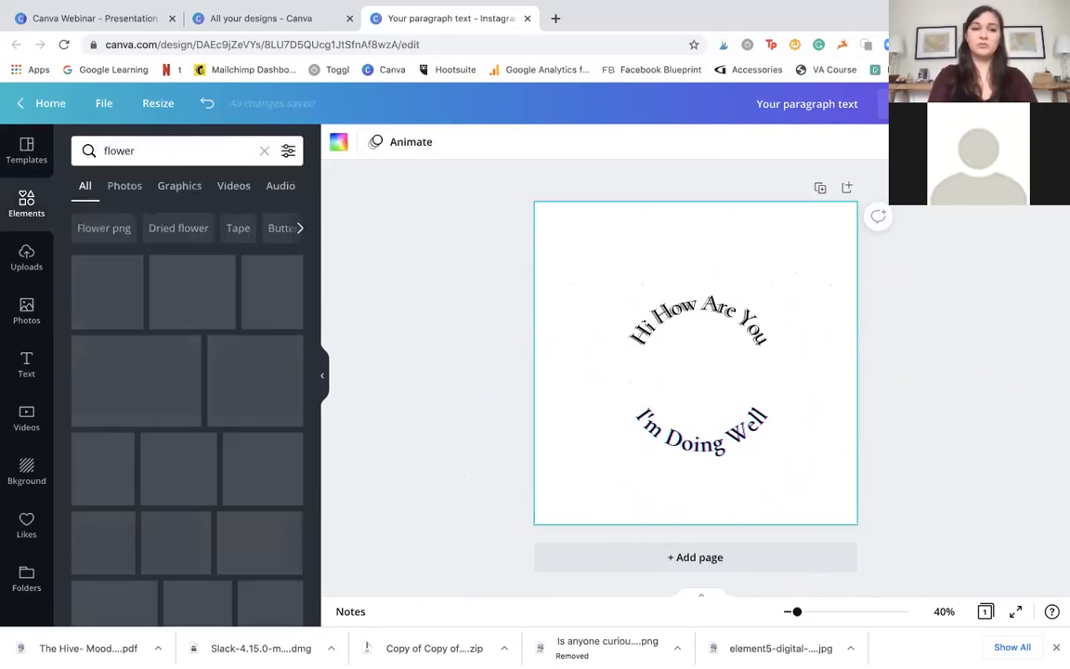
- Add the white line-drawn flower and shrink it to fit between the two curved texts
left_click(284, 299)
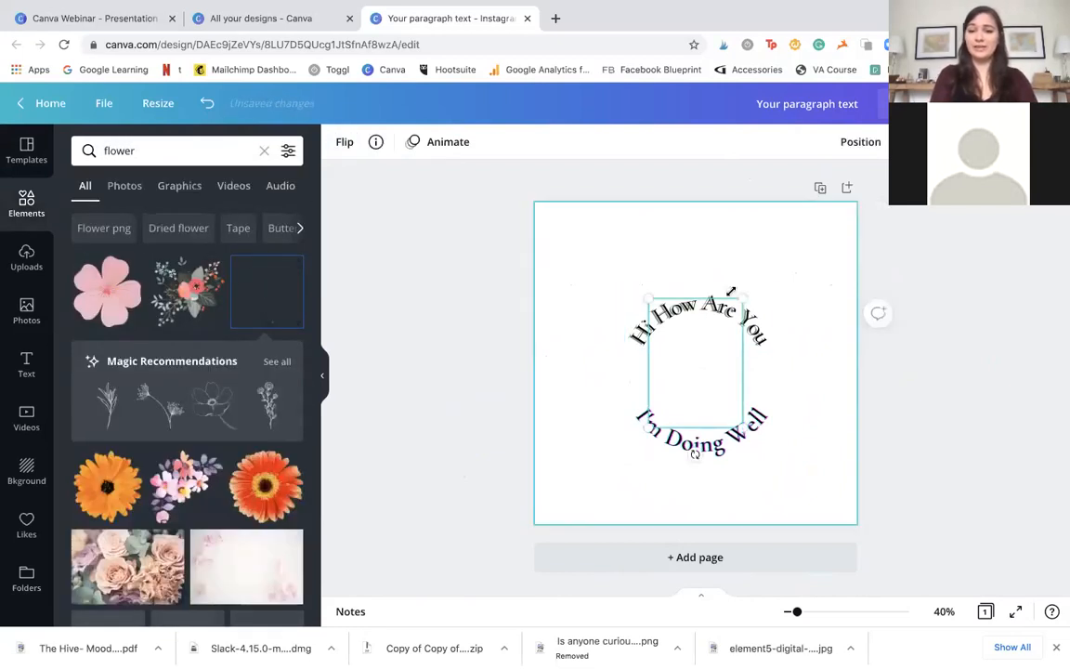
left_click_drag(719, 329, 695, 360)
left_click(763, 285)
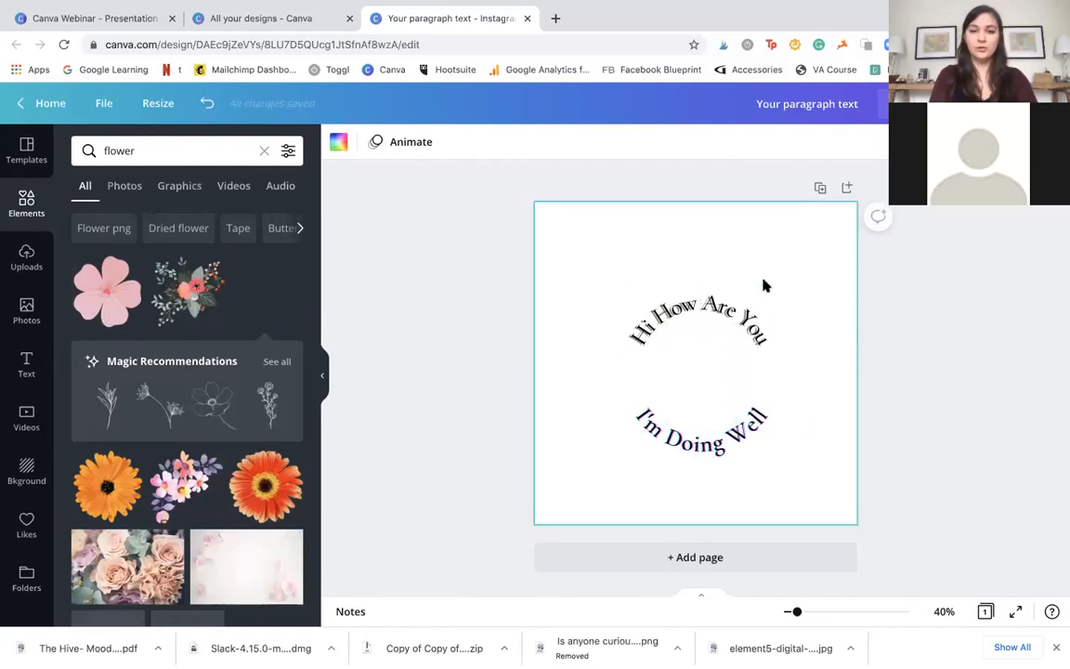
left_click(714, 372)
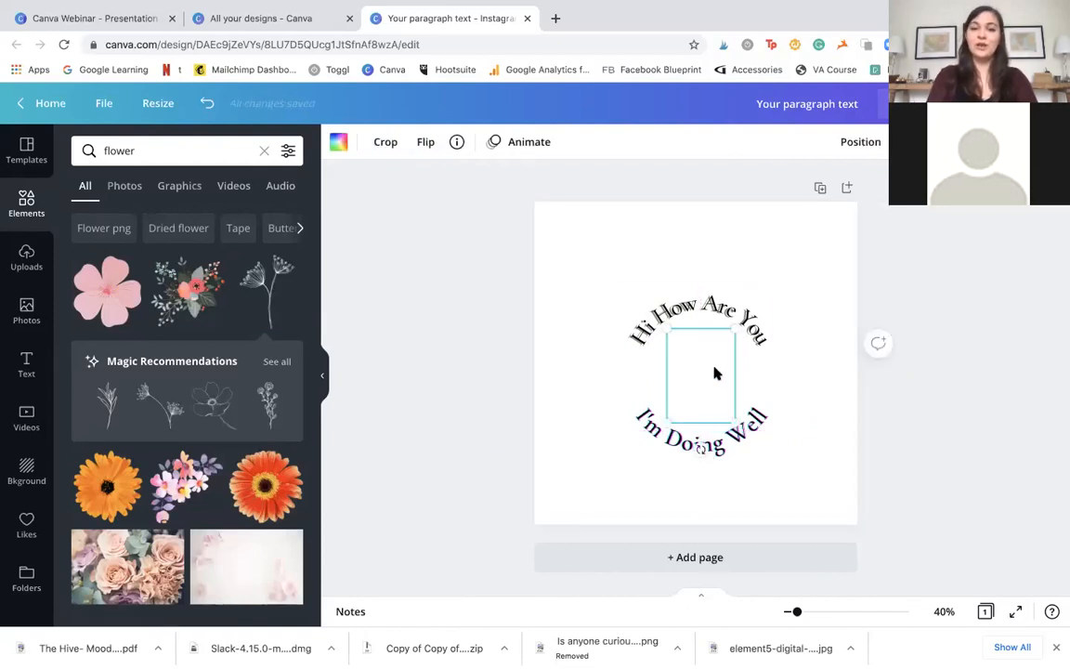
left_click(778, 267)
left_click(720, 362)
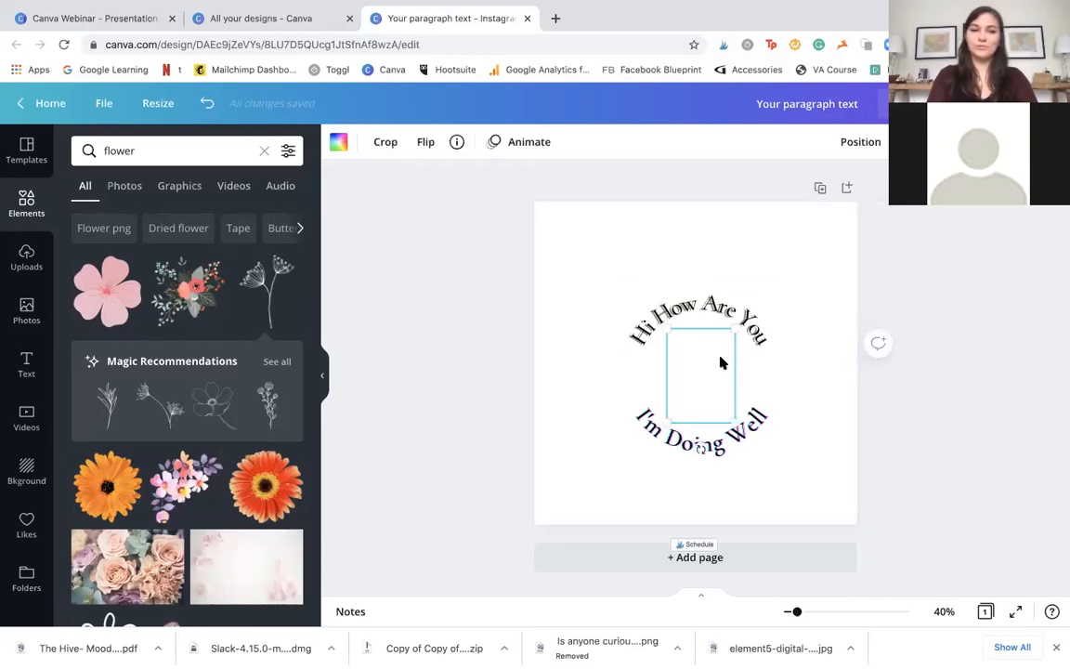
- Try the pink five-petal flower, shrunk and centered between the two curved texts, and delete it
left_click(108, 291)
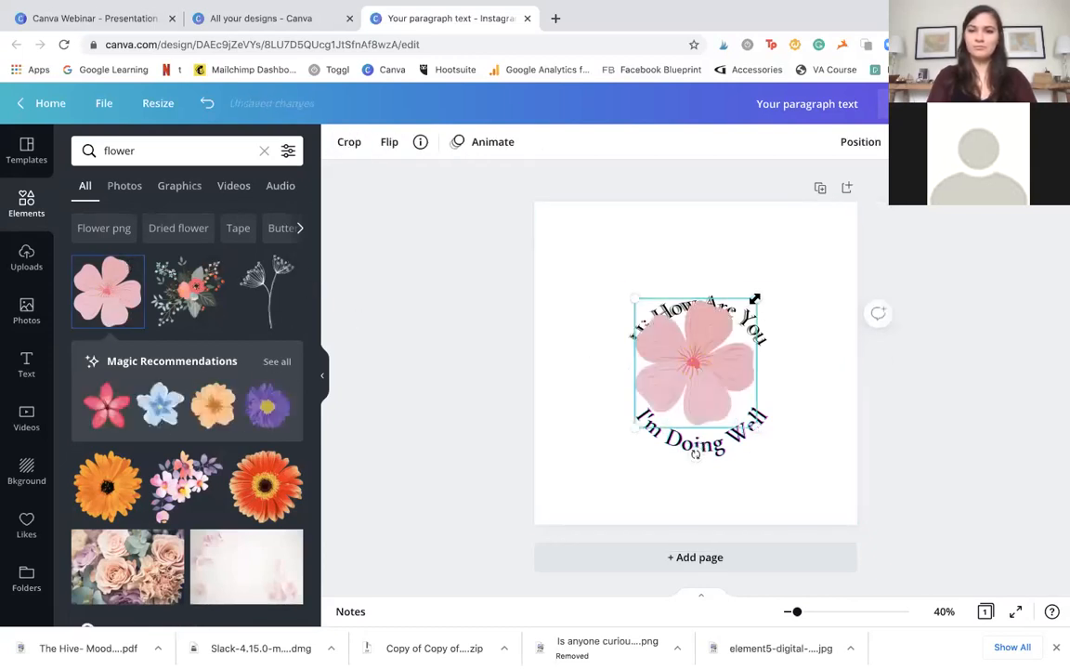
left_click_drag(740, 314, 734, 321)
left_click_drag(682, 371, 702, 373)
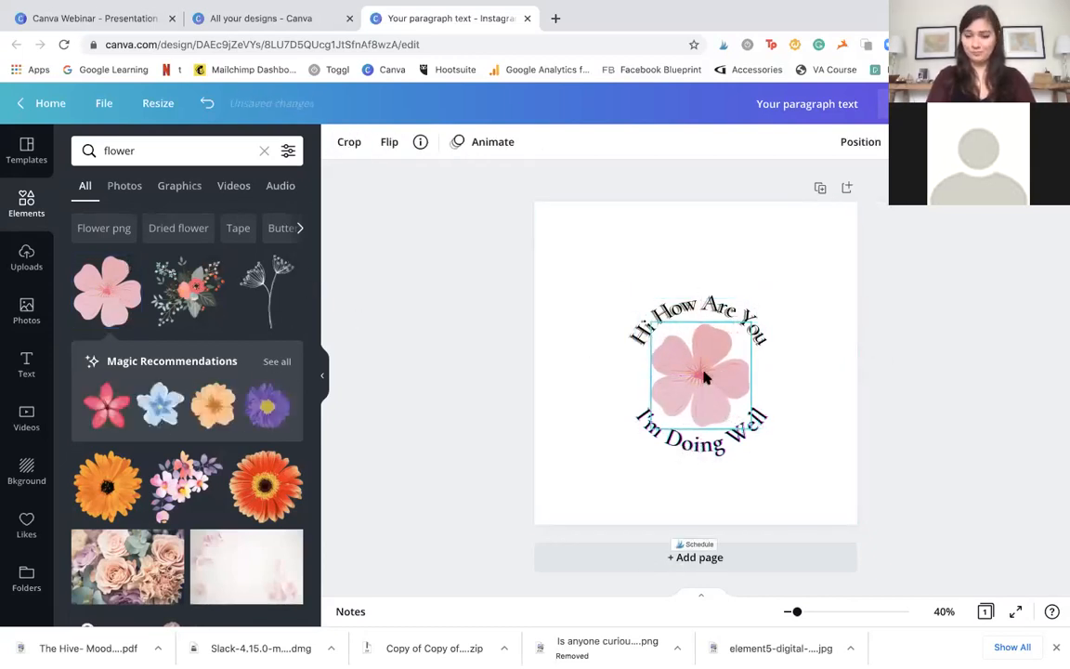
key("Delete")
- Arrange the two curved texts end to end as a wave, starting with "Hi How Are You" at the page's left edge
left_click(706, 324)
left_click_drag(704, 322, 607, 318)
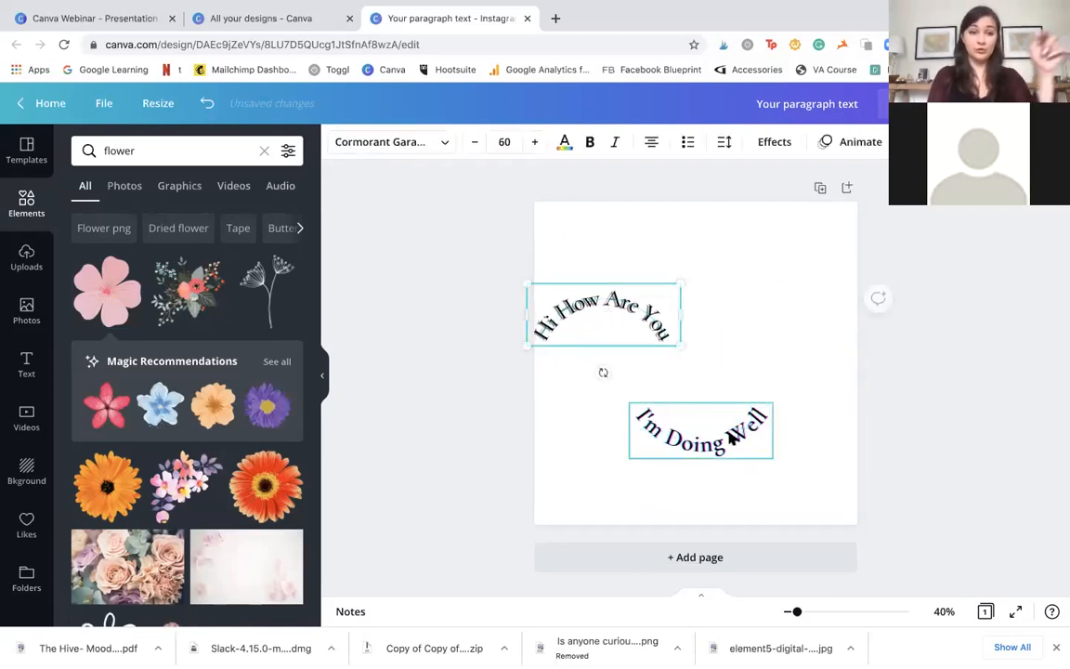
left_click_drag(732, 439, 770, 373)
left_click(779, 476)
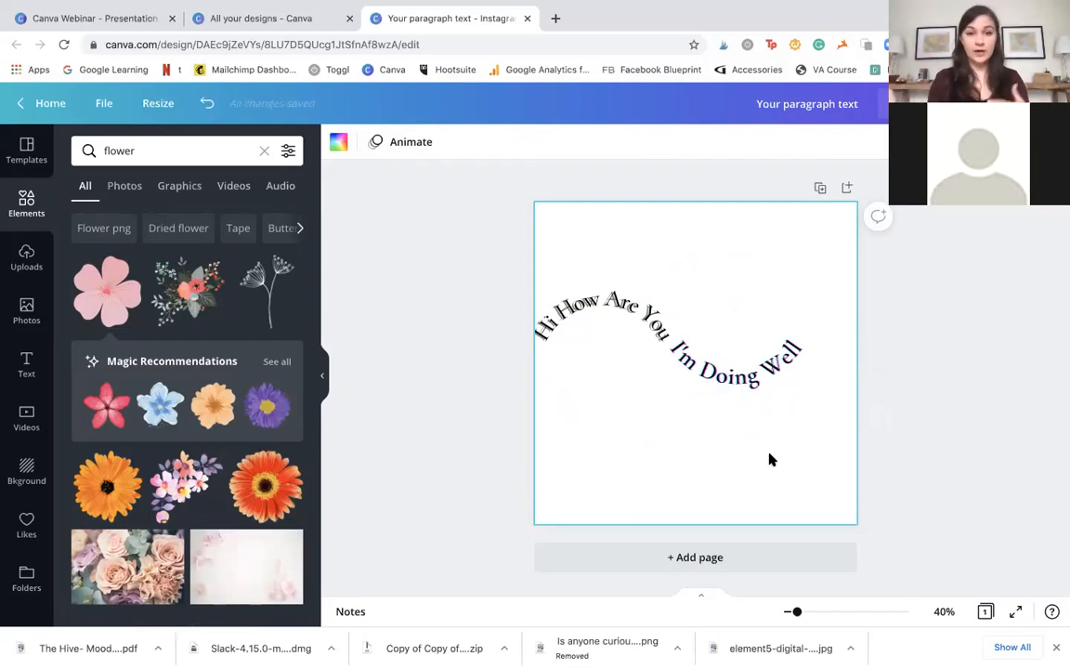
- Copy and paste "Hi How Are You" and place the duplicate after "I'm Doing Well" to continue the wave
left_click(765, 386)
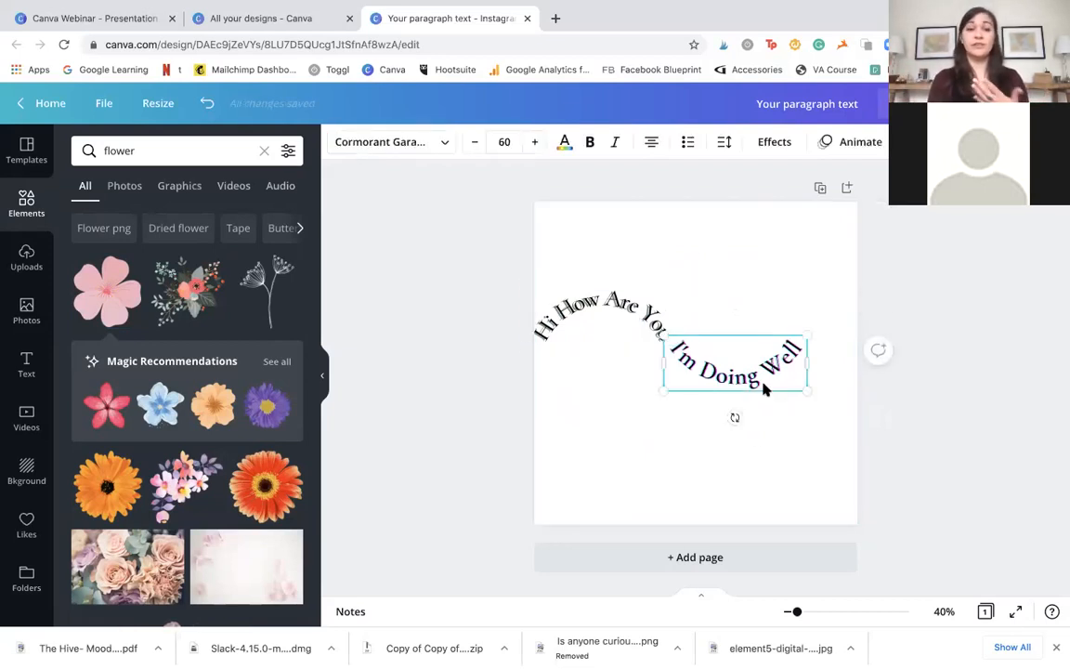
left_click(644, 316)
right_click(644, 316)
left_click(690, 334)
right_click(759, 289)
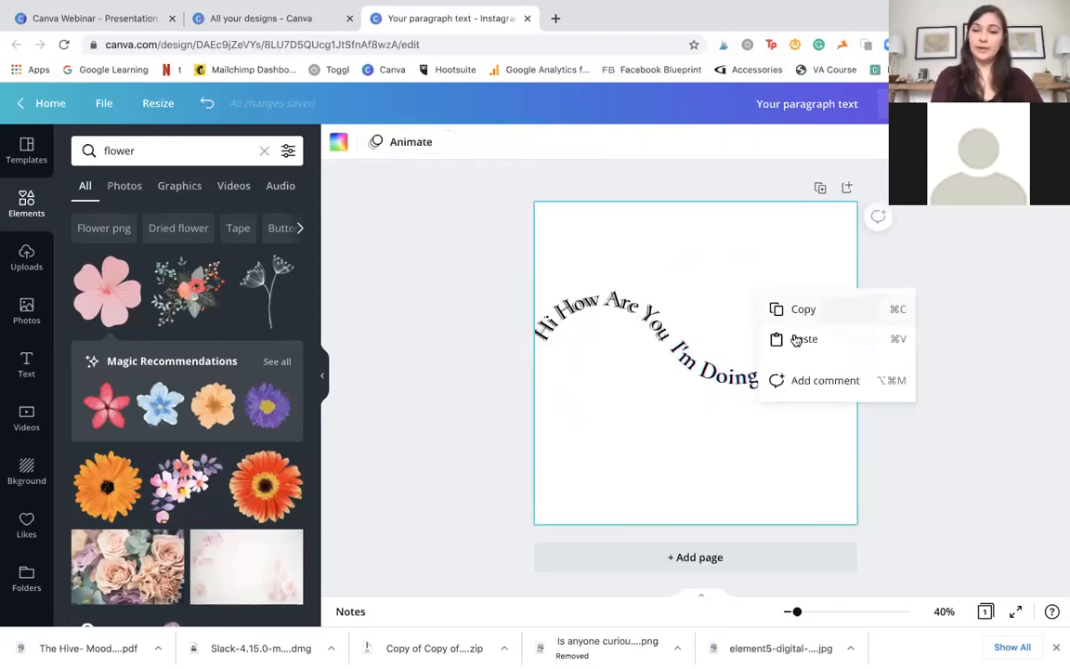
left_click(795, 340)
left_click_drag(631, 318, 887, 315)
left_click(743, 446)
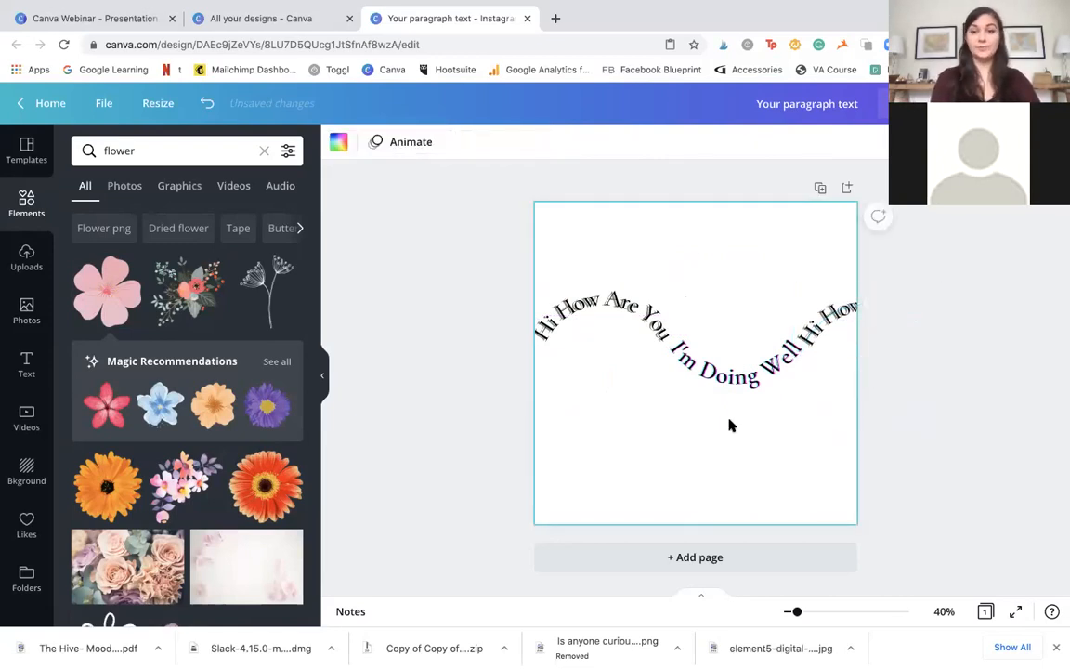
- Reset the original "Hi How Are You" text's style and shape to None and move it to the upper middle of the page
left_click(630, 325)
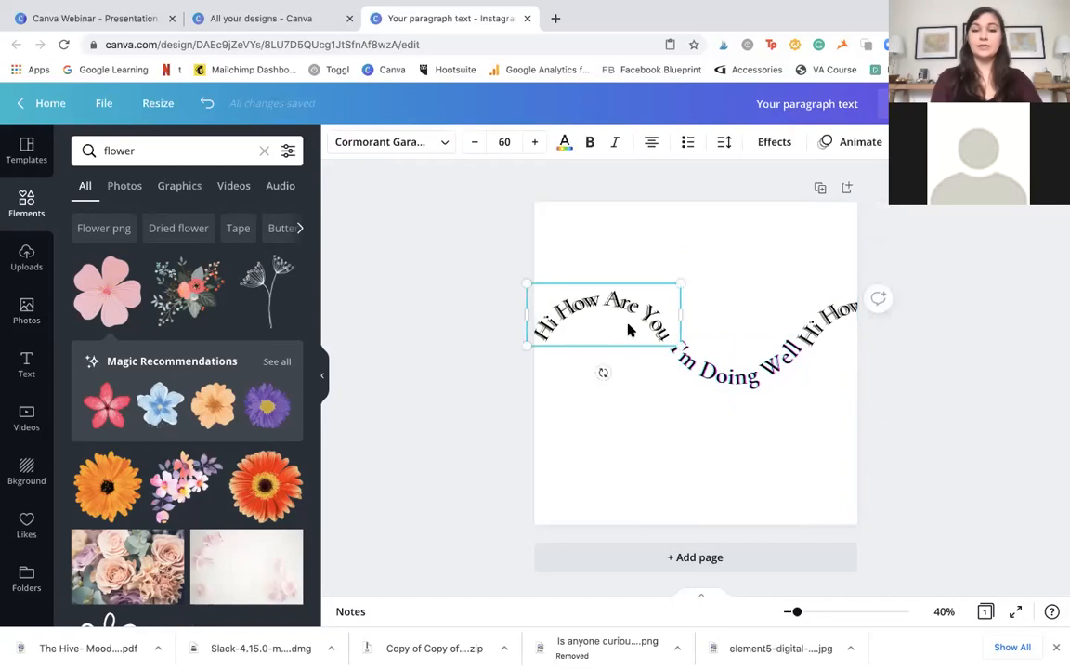
left_click(781, 145)
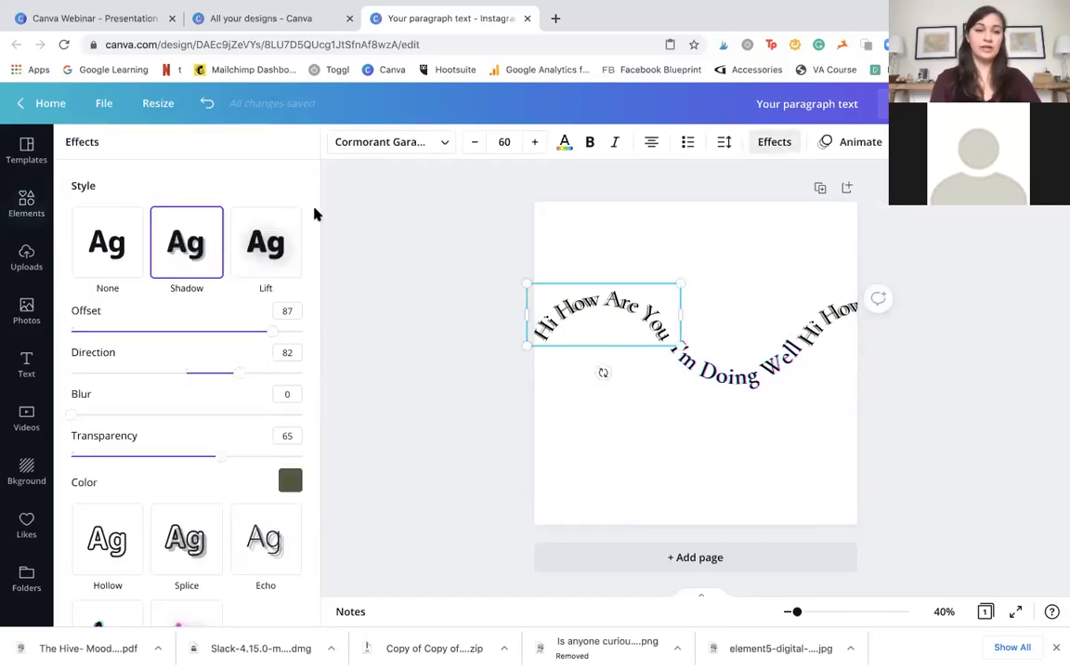
left_click(105, 252)
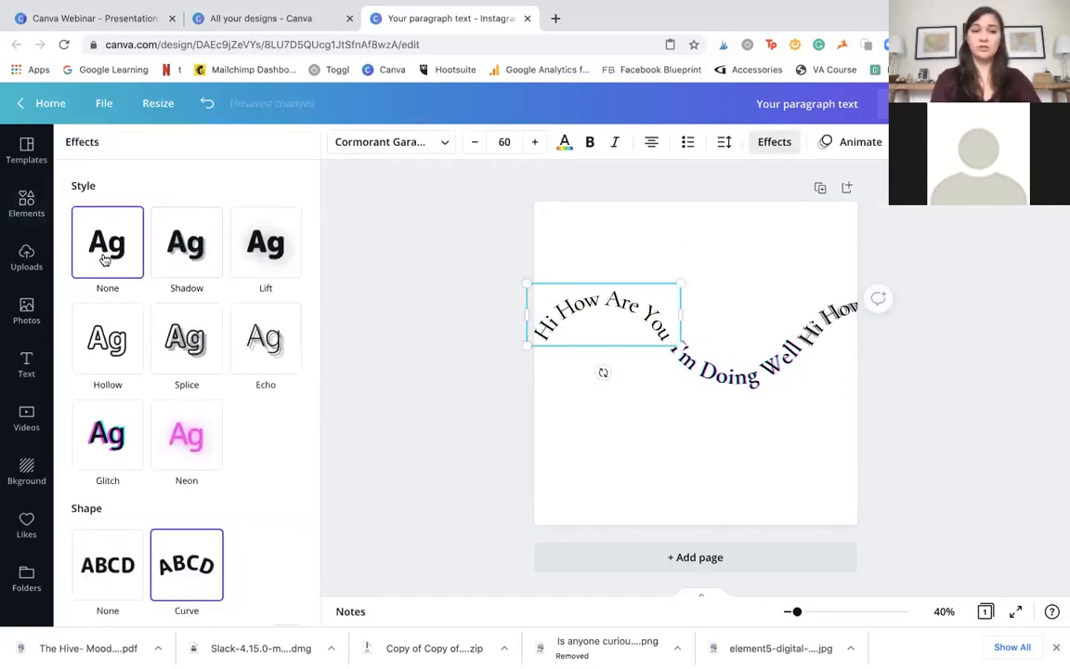
scroll(134, 400, "down", 2)
left_click(107, 508)
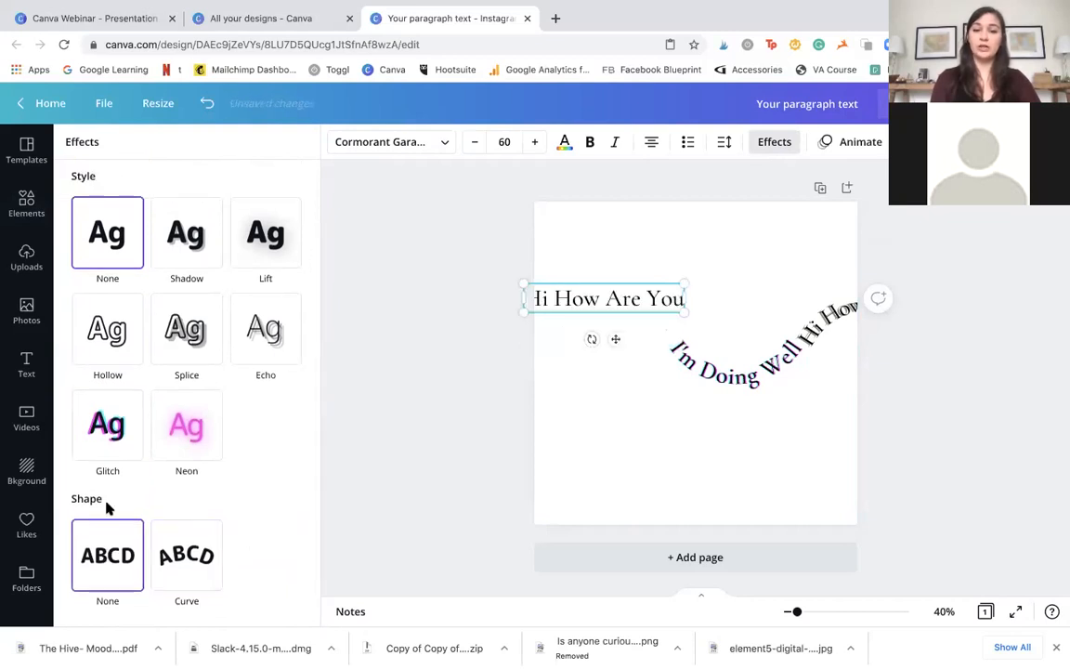
left_click_drag(638, 304, 713, 285)
- Delete the curved "I'm Doing Well" text and the duplicated "Hi How Are You" text
left_click(713, 375)
key("Delete")
left_click(813, 339)
key("Delete")
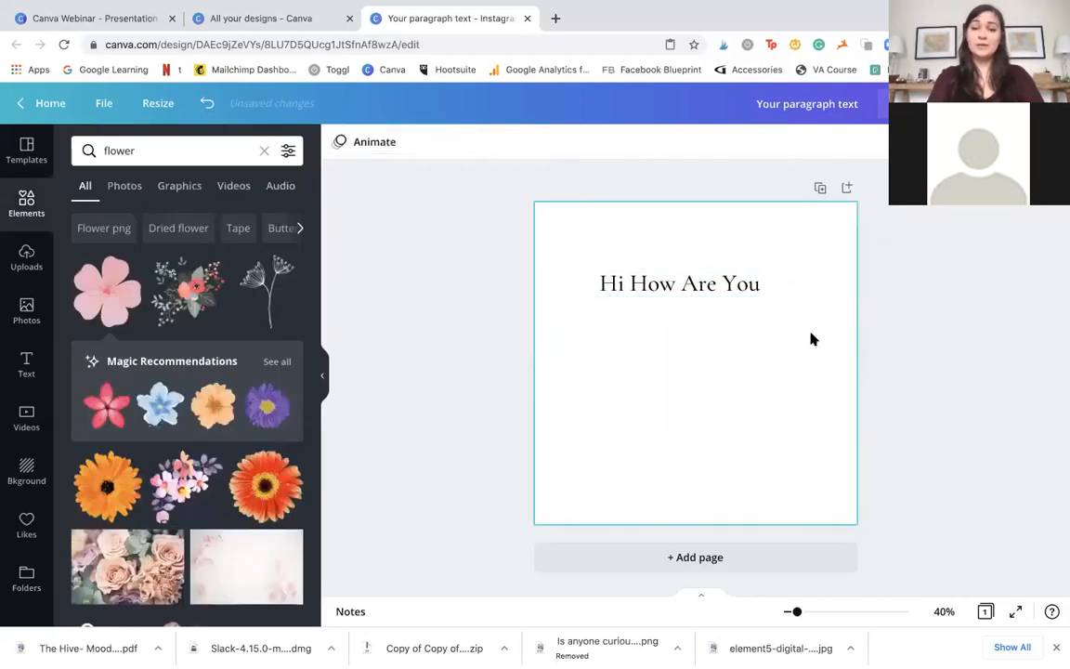
- Center the remaining "Hi How Are You" text horizontally on the page, slightly lower, and deselect it
left_click_drag(695, 295, 709, 306)
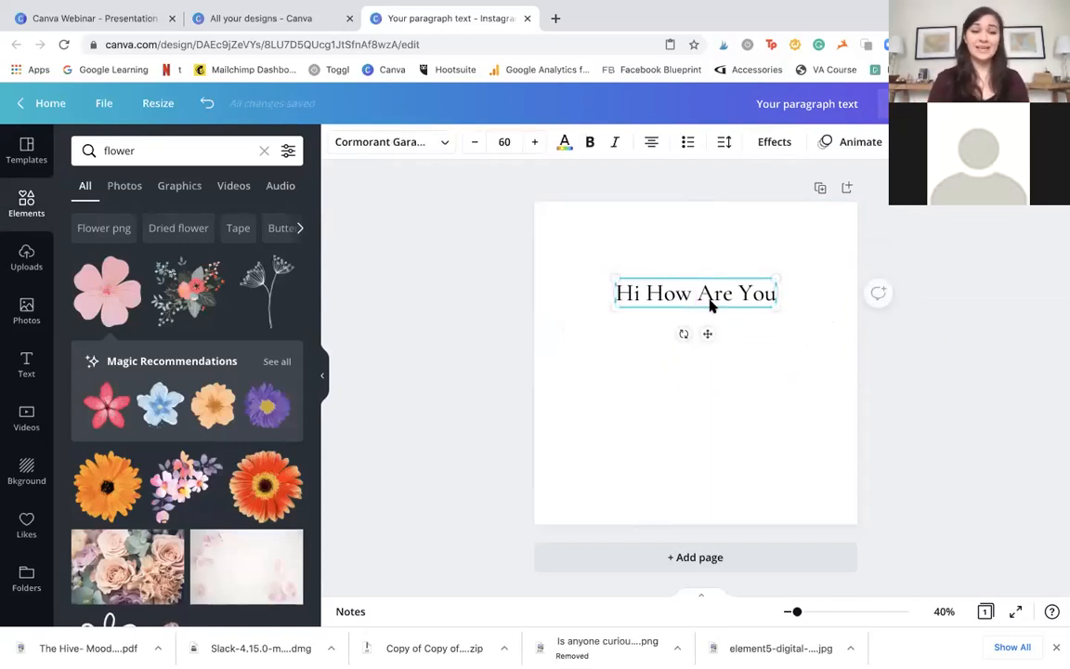
left_click(734, 331)
left_click(732, 284)
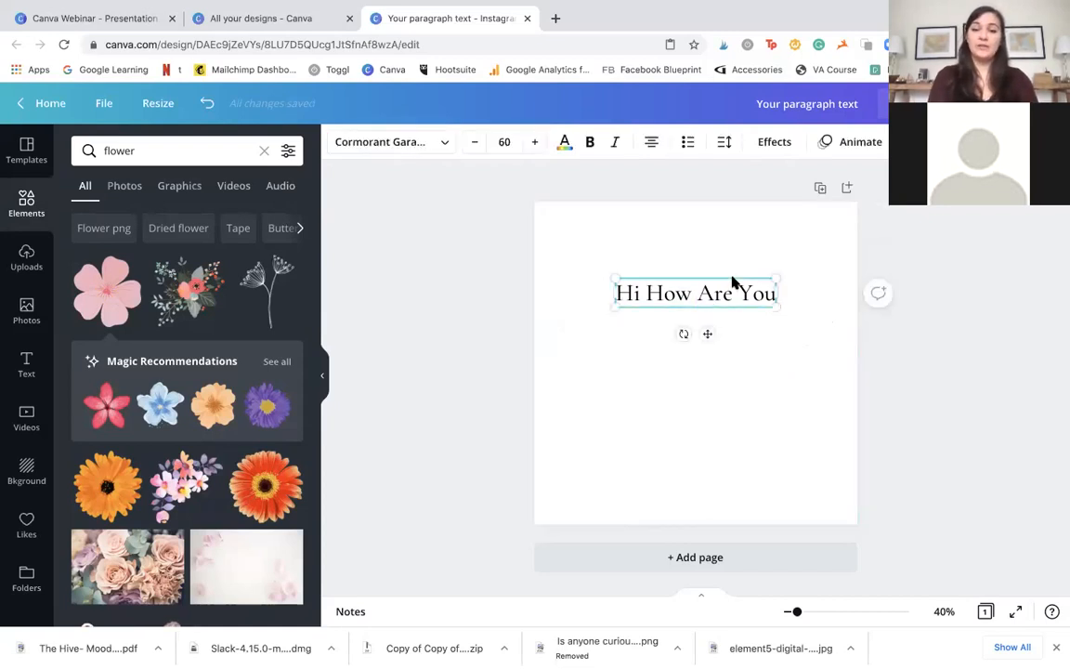
left_click(752, 365)
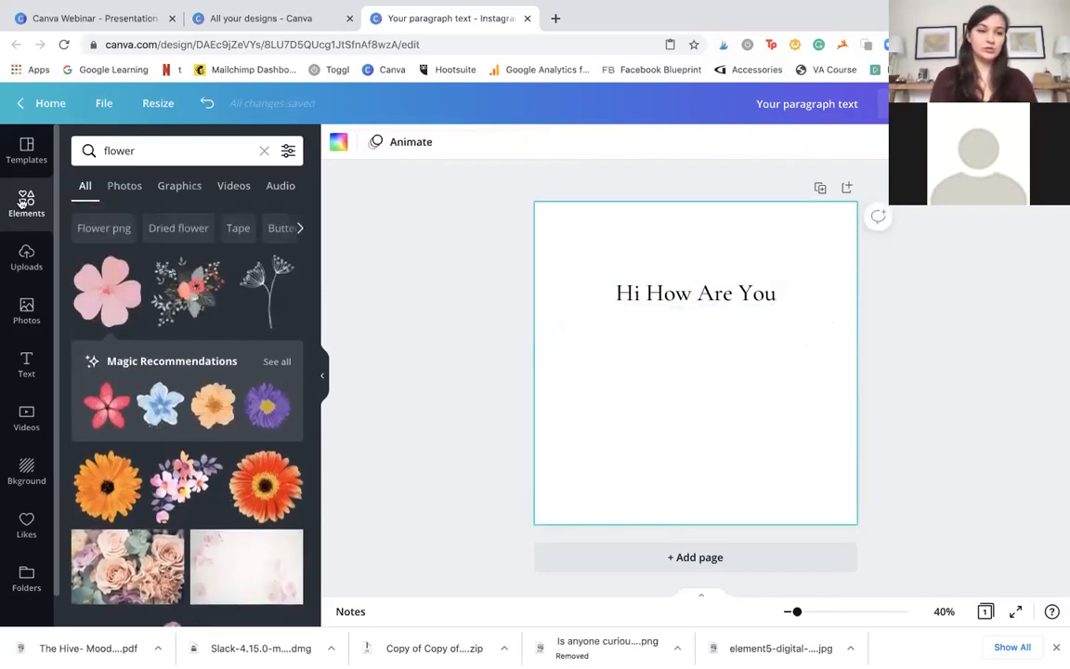
- Replace the flower element search with a search for "shells"
left_click(23, 203)
scroll(290, 399, "down", 3)
scroll(289, 398, "down", 2)
scroll(263, 401, "up", 6)
left_click(183, 154)
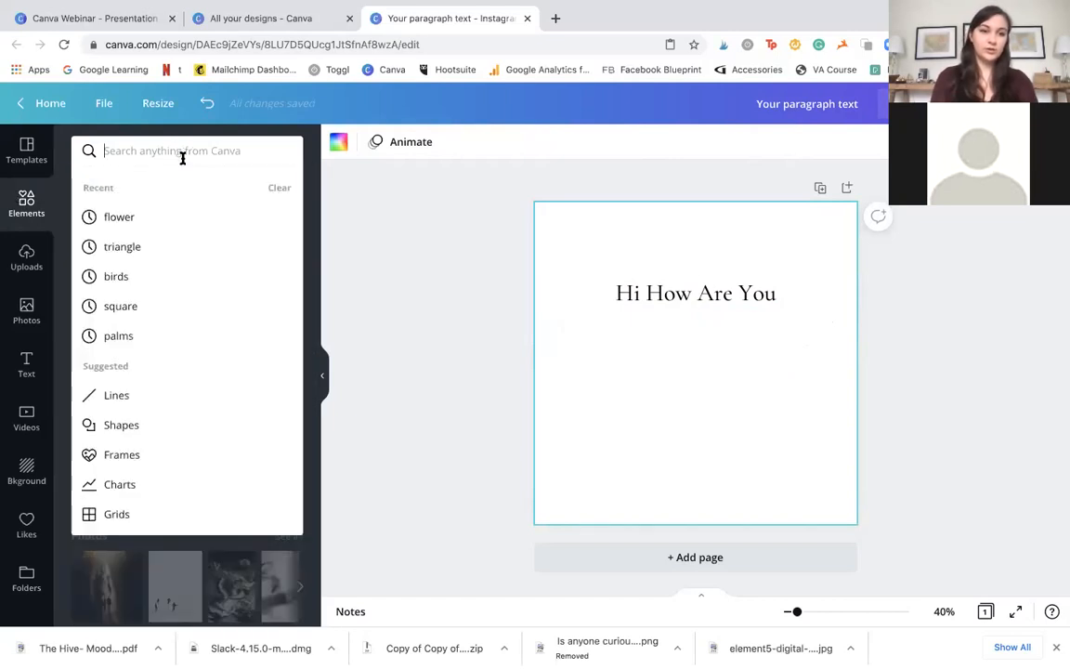
type("shells")
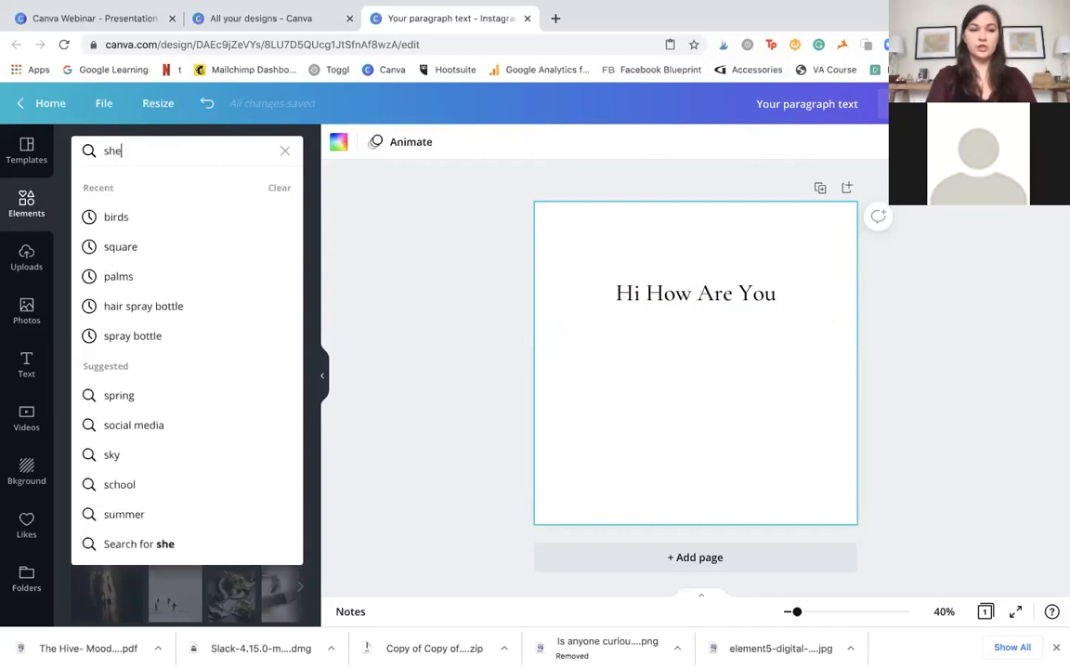
key("Return")
scroll(173, 342, "down", 1)
scroll(177, 330, "up", 1)
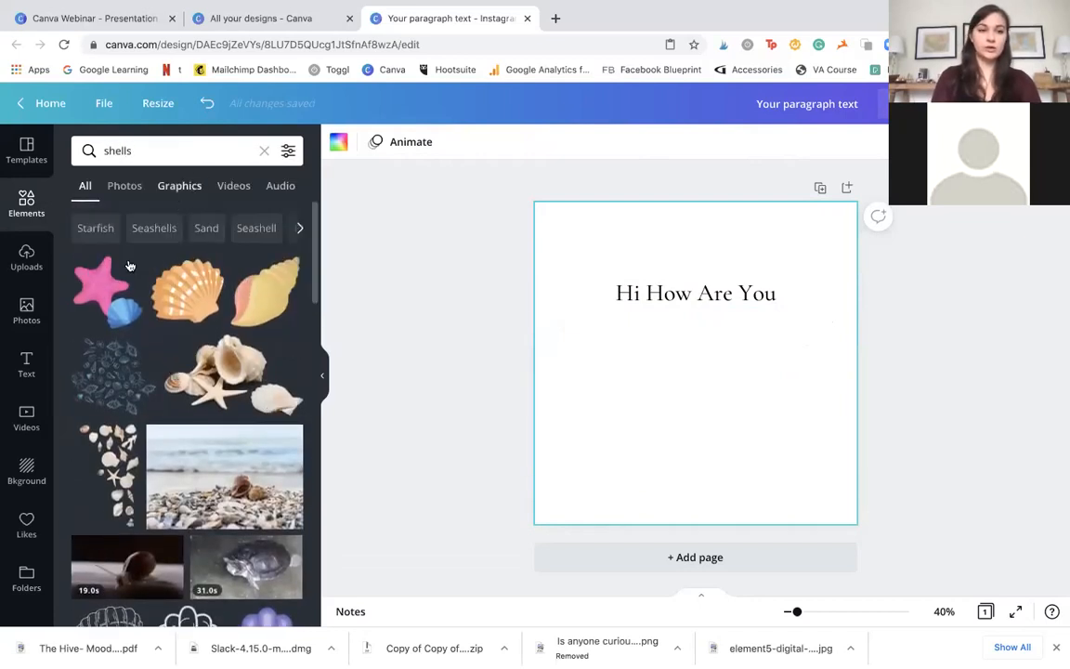
- Add the pink starfish with blue shell at the page's lower left and the recommended purple shell on the right below the text
left_click(105, 288)
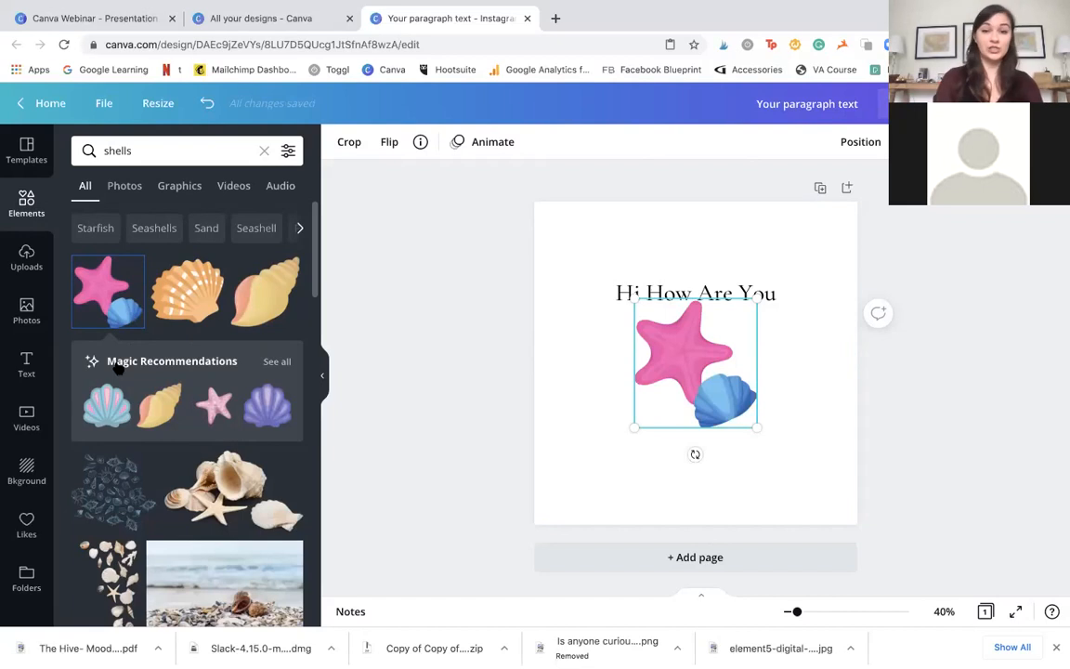
left_click_drag(697, 362, 614, 447)
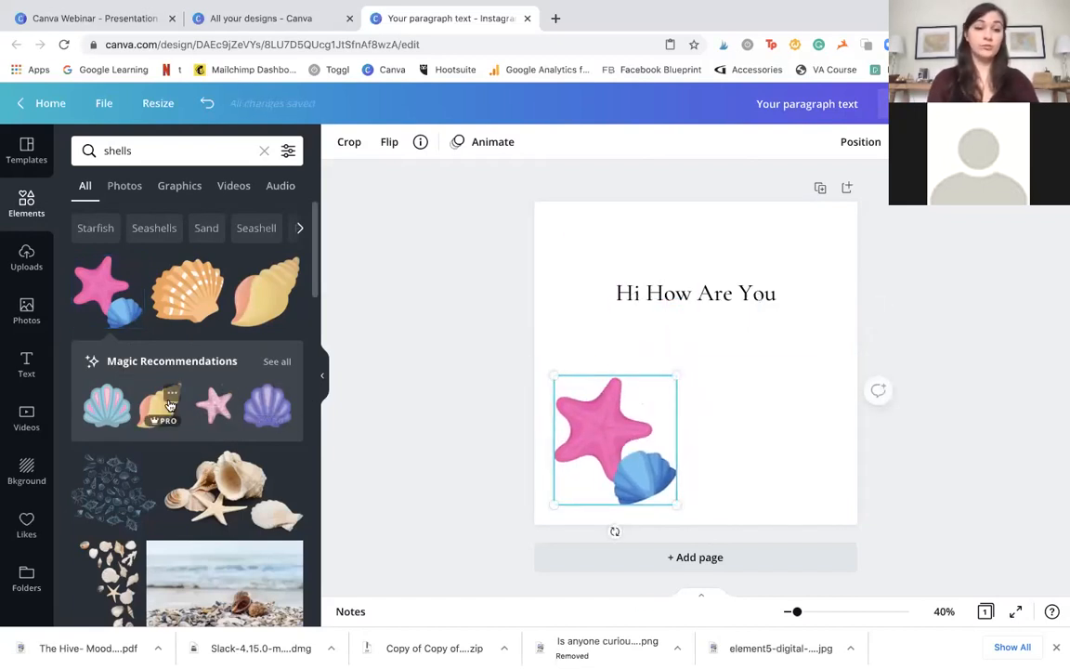
left_click(267, 406)
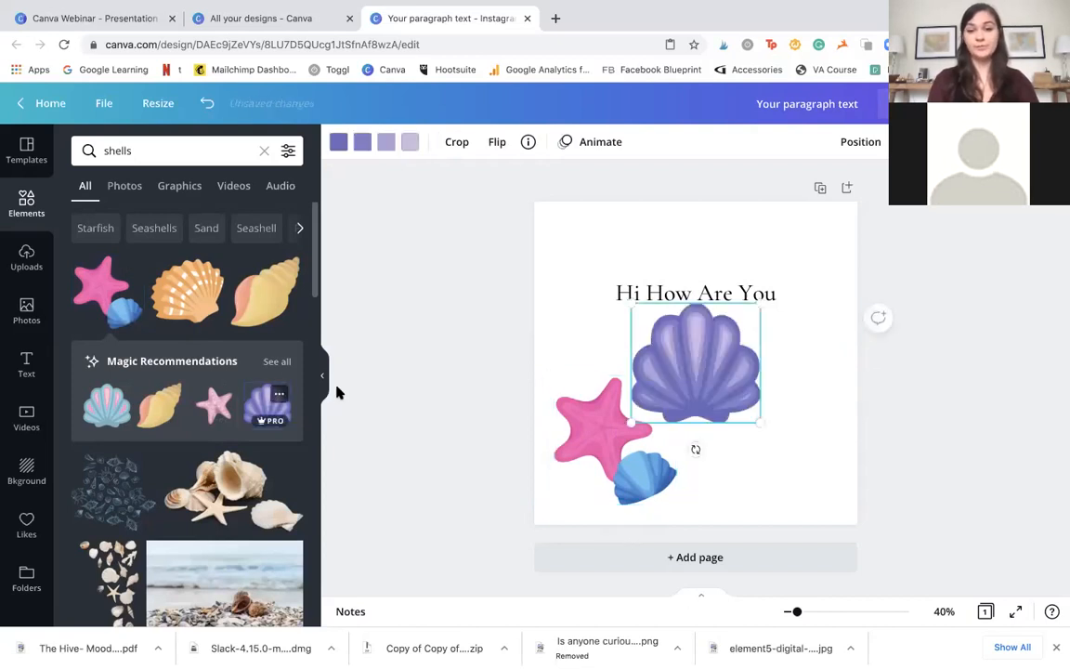
left_click_drag(727, 361, 789, 376)
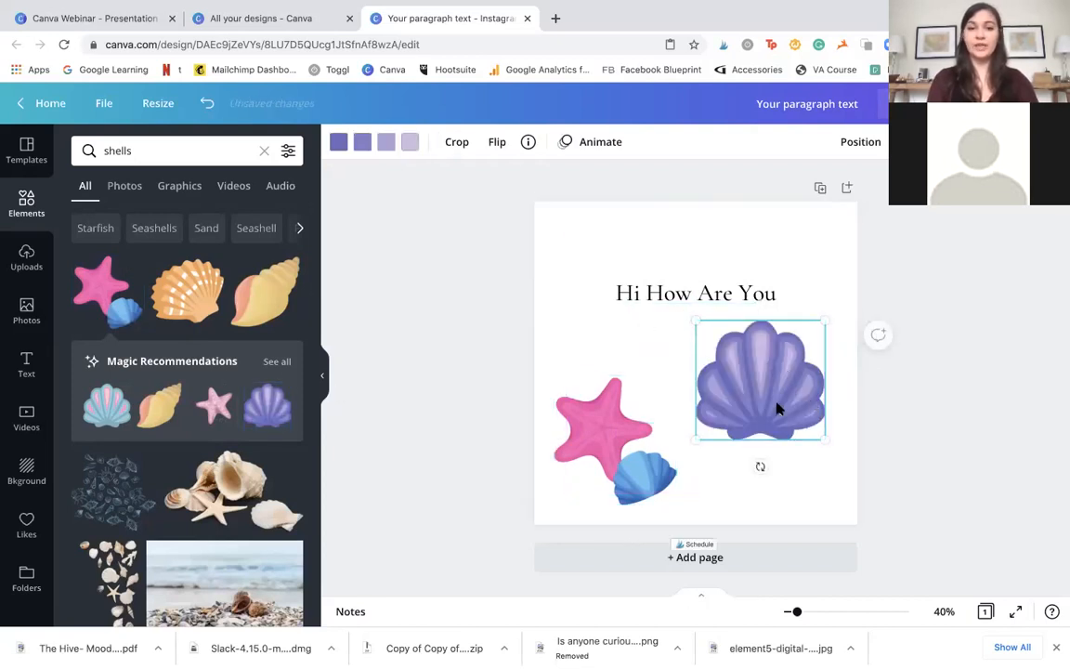
left_click(589, 430)
left_click(756, 425)
left_click(616, 447)
left_click(757, 418)
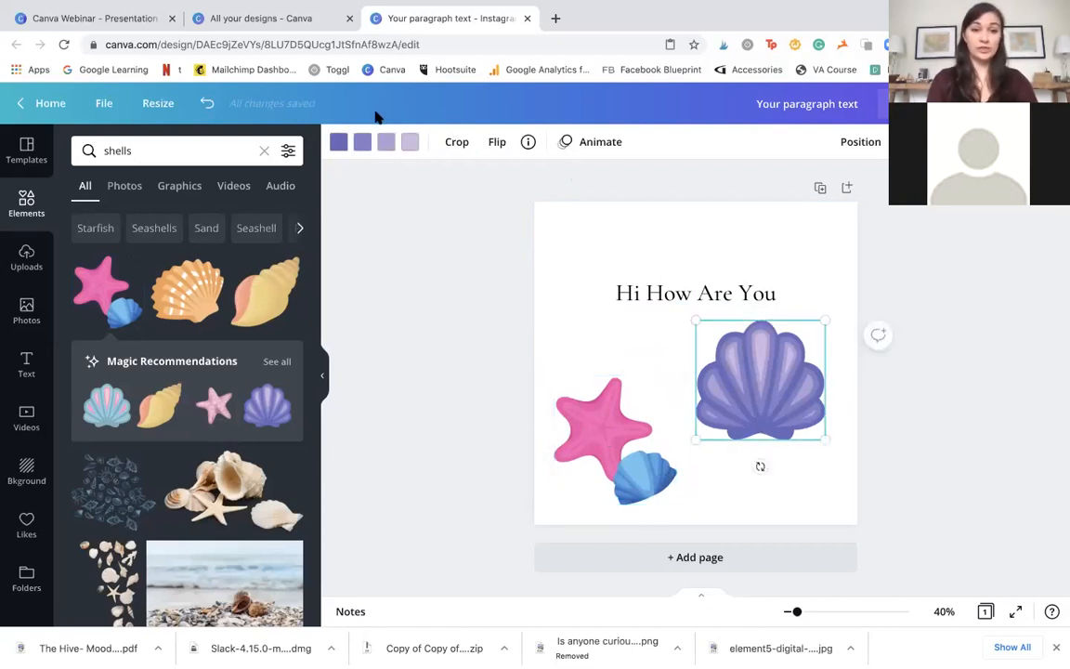
- Move the "Hi How Are You" text slightly higher on the page and apply the Block text animation to it
left_click(778, 246)
left_click_drag(733, 280, 767, 256)
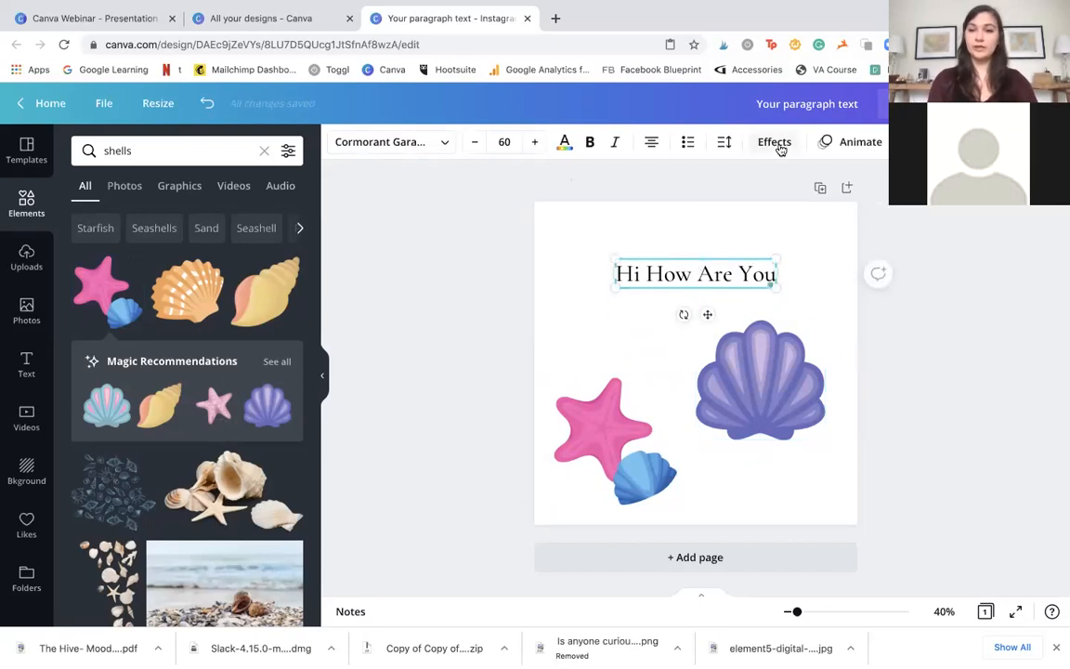
left_click(845, 144)
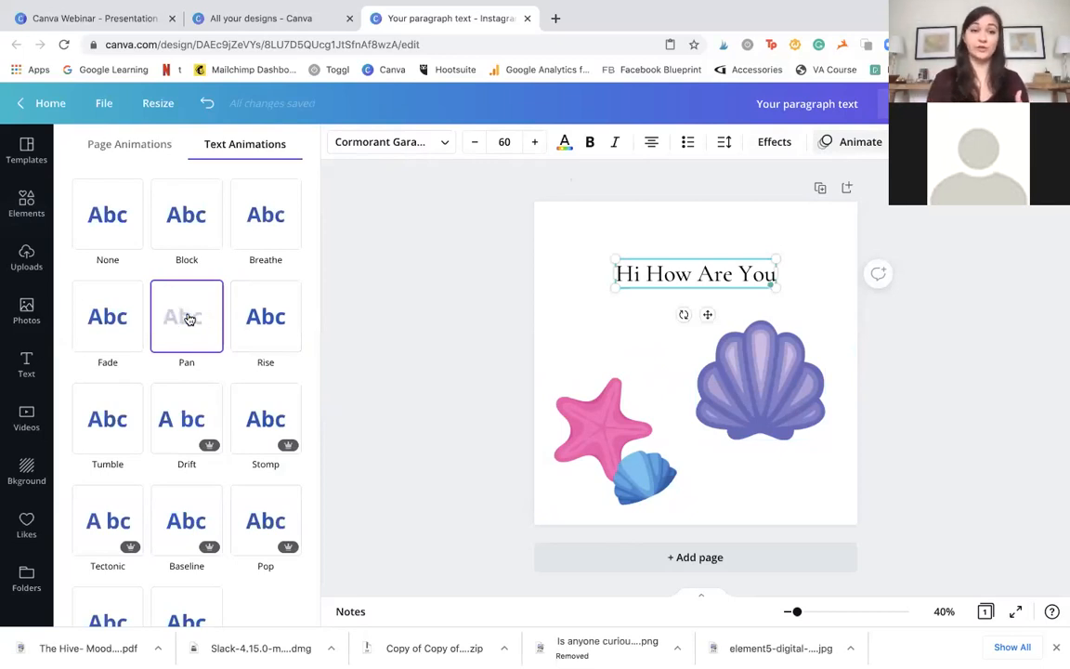
left_click(187, 237)
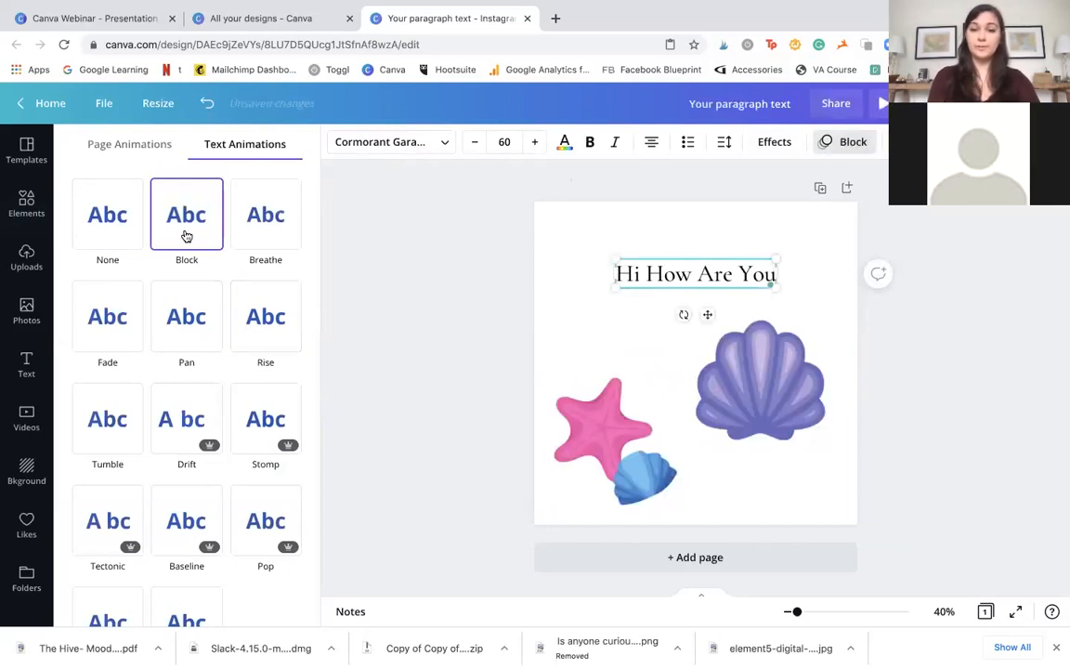
- Apply the Drift element animation to the purple shell
left_click(771, 382)
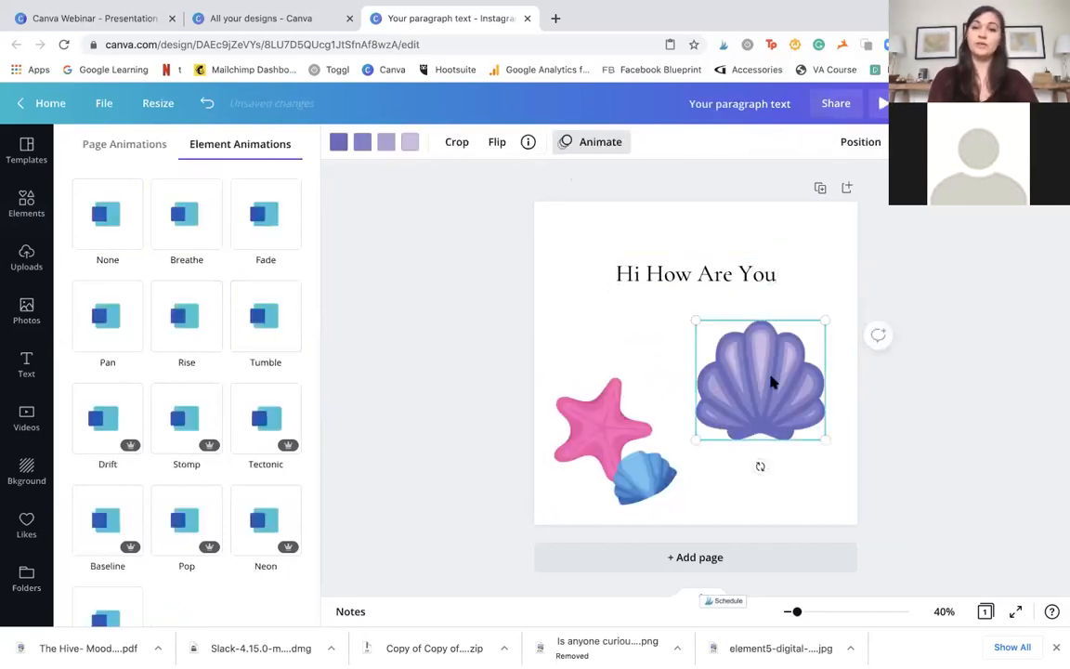
scroll(75, 446, "down", 1)
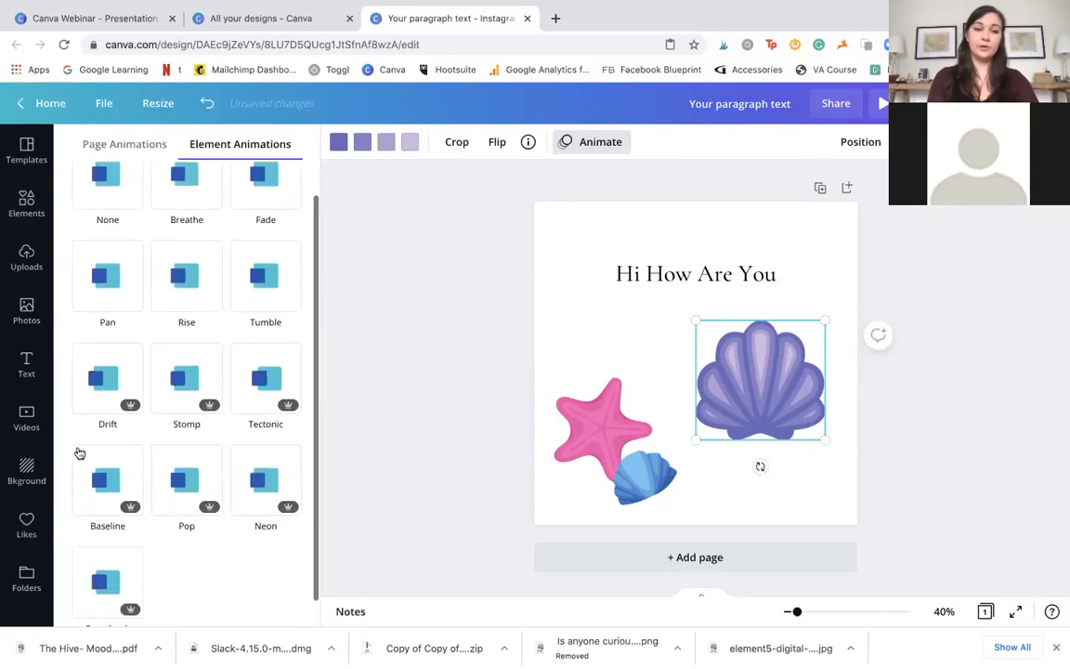
left_click(107, 388)
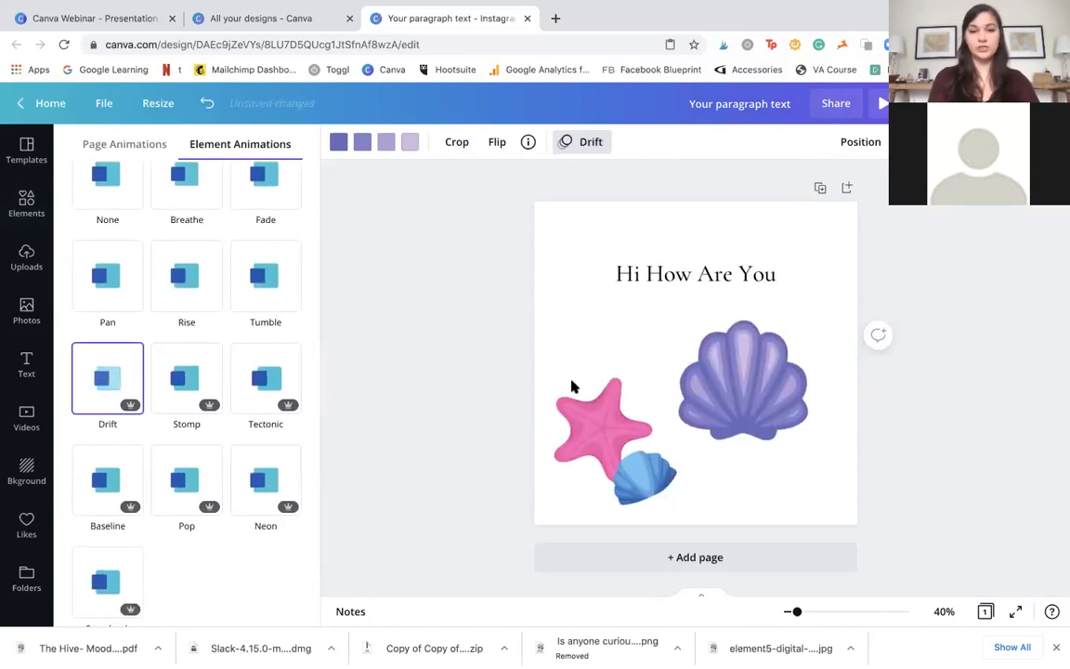
- Apply the Tumble element animation to the pink starfish graphic and leave the animation options
left_click(602, 430)
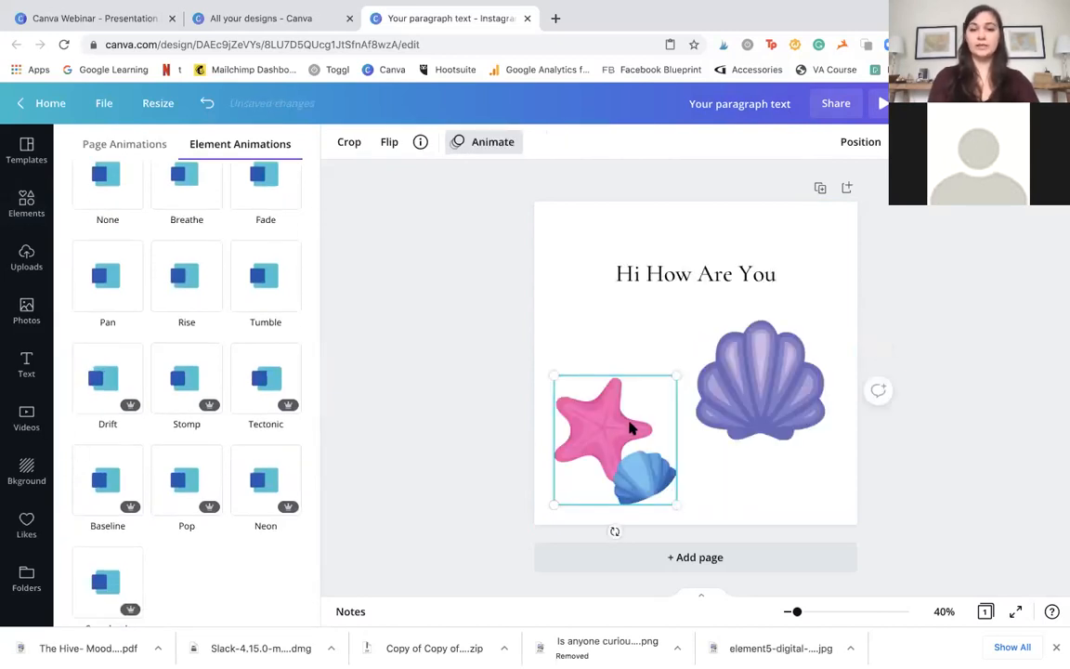
left_click(283, 285)
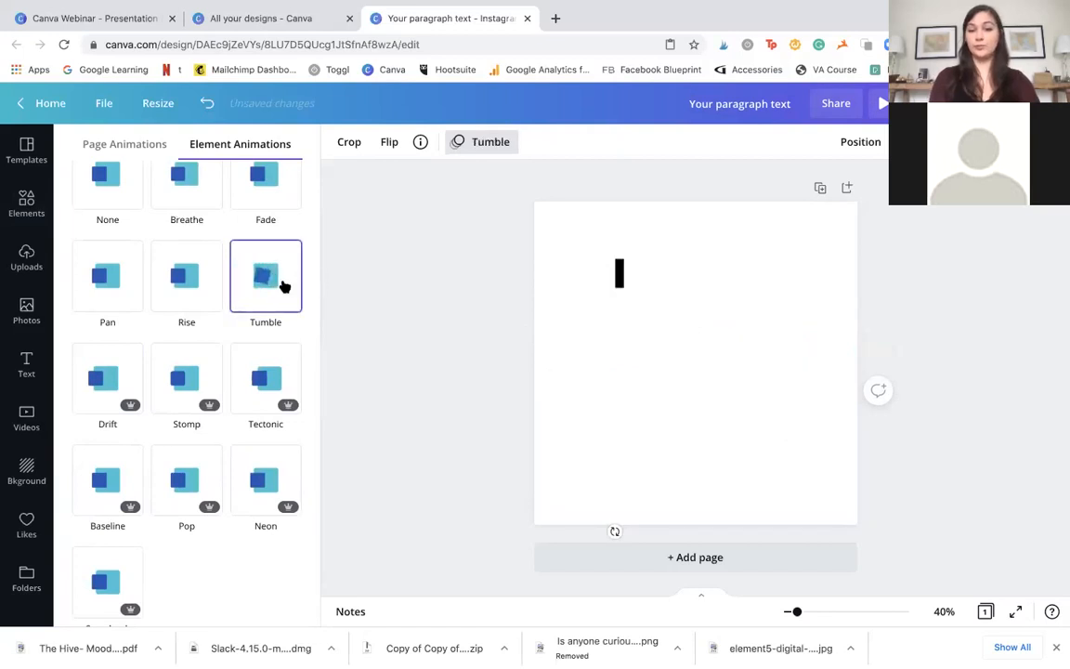
left_click(980, 268)
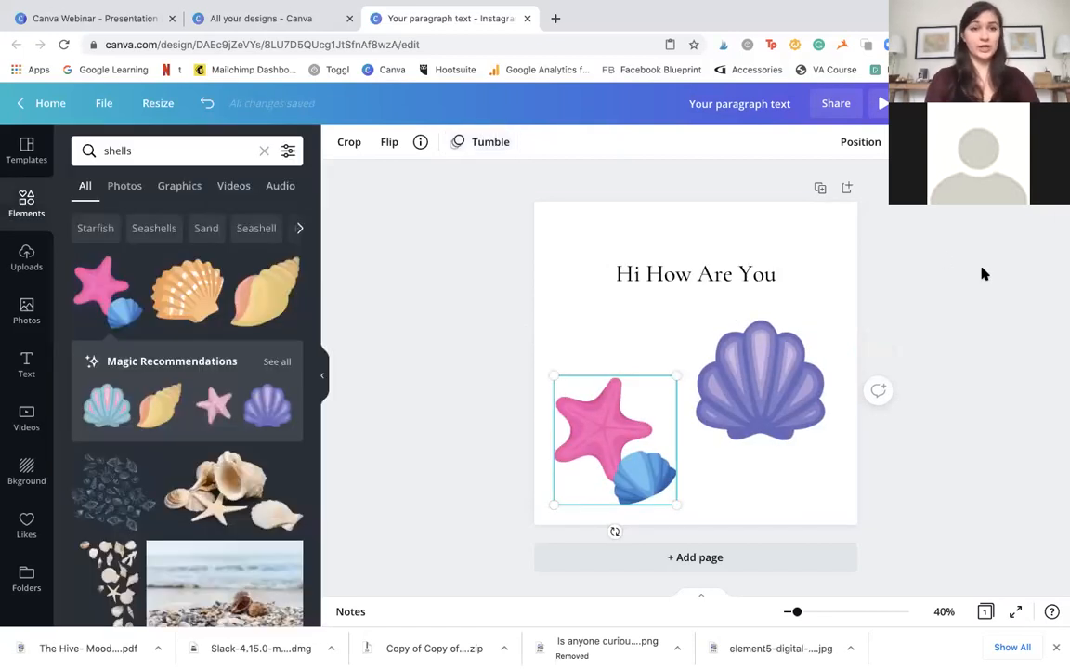
- Preview the animated post, and examine which file type is offered for downloading it
left_click(783, 237)
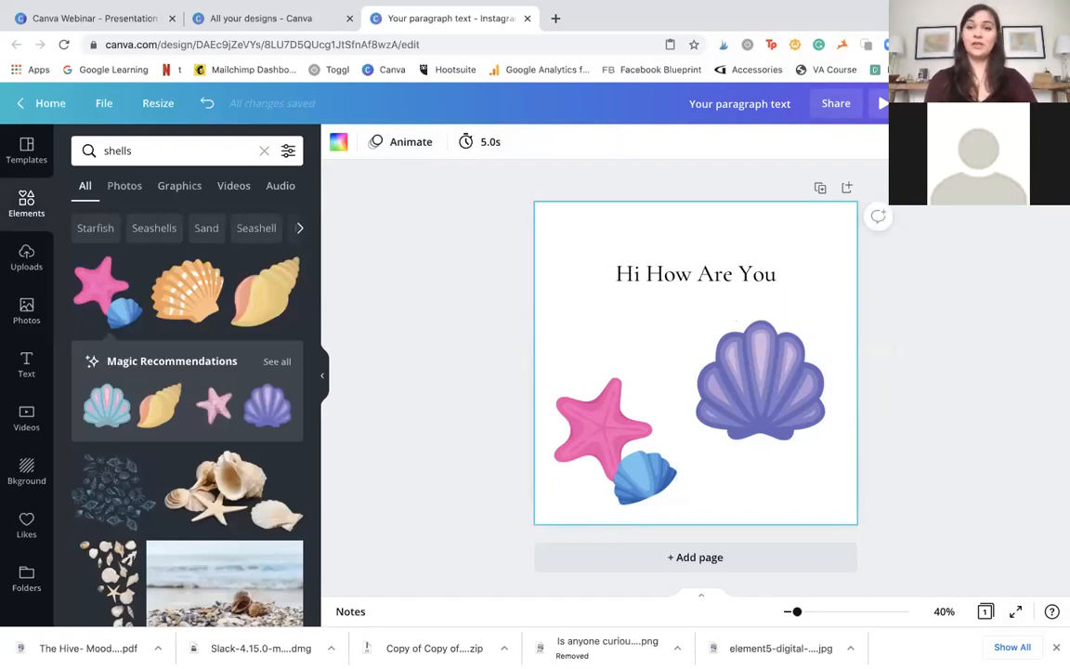
left_click(884, 103)
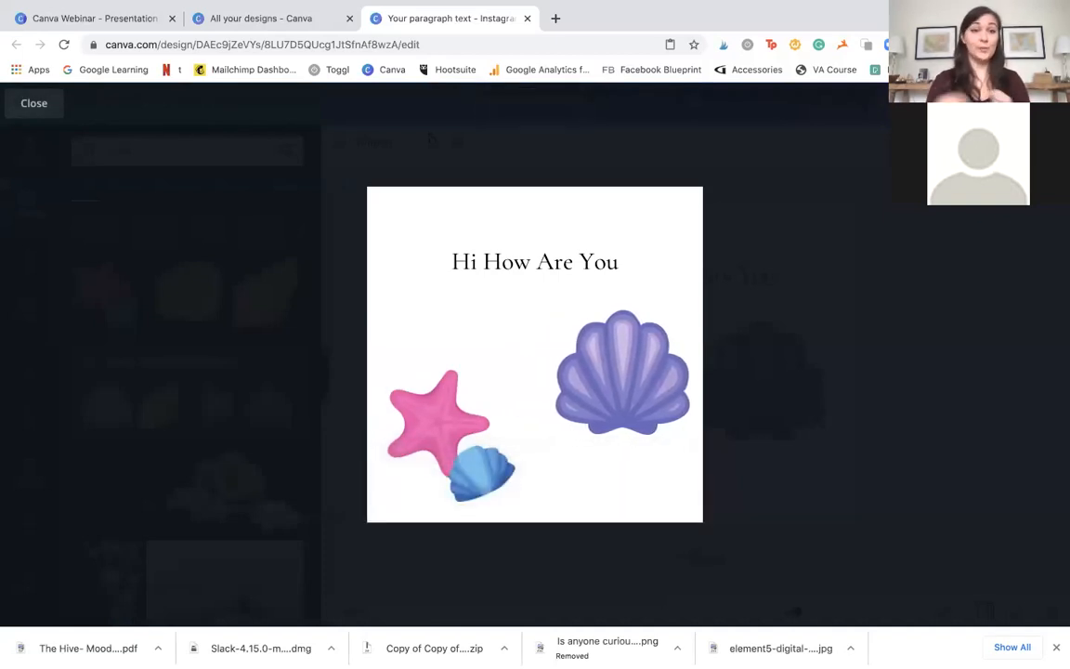
left_click(897, 234)
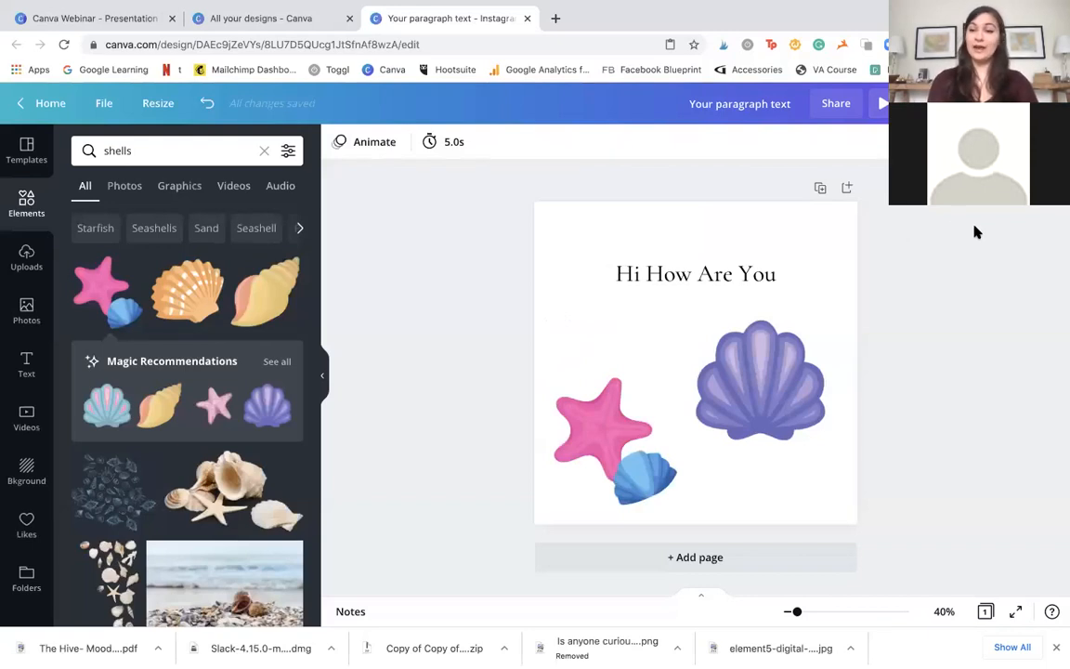
left_click(976, 103)
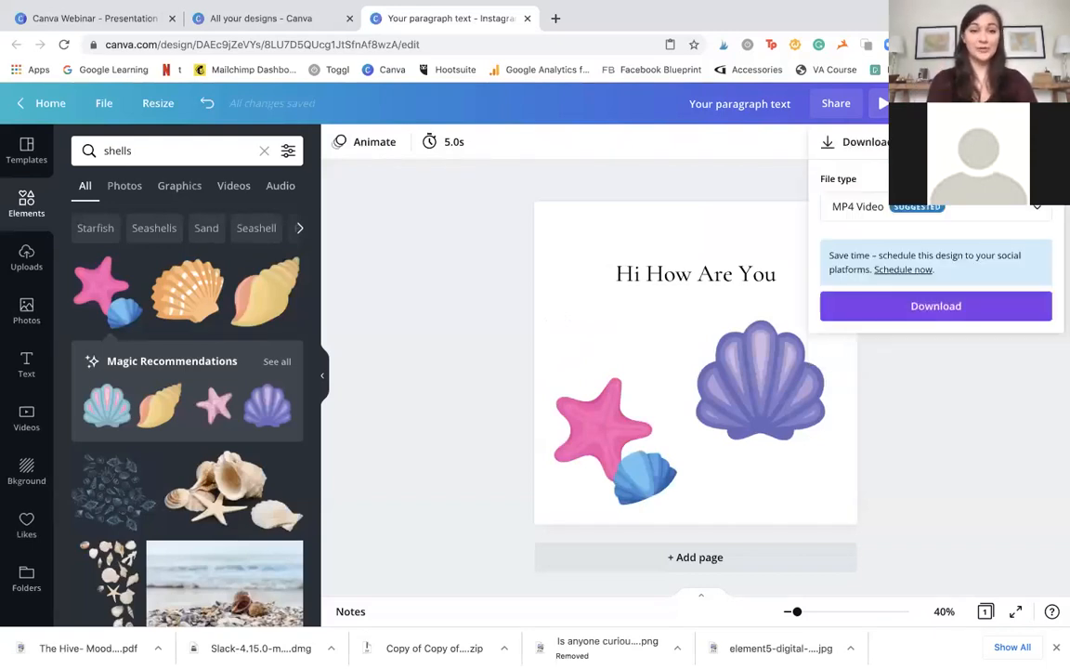
left_click(754, 188)
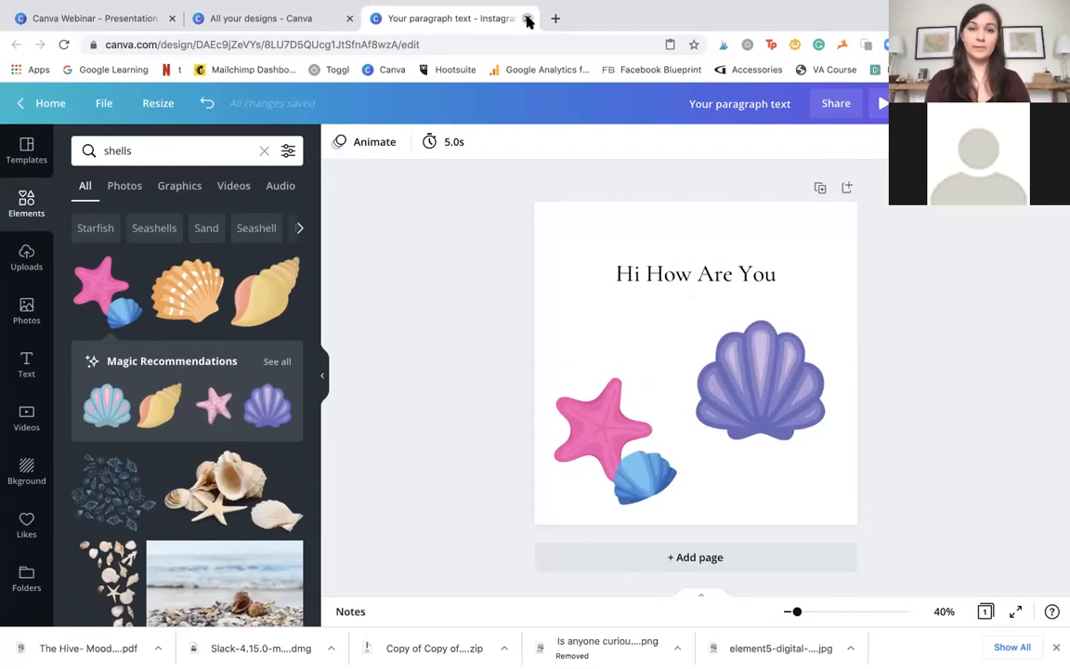
- Close the Instagram post and All your designs pages, and present the Canva Webinar full screen, advancing from slide 19 to slide 20
left_click(526, 19)
left_click(349, 18)
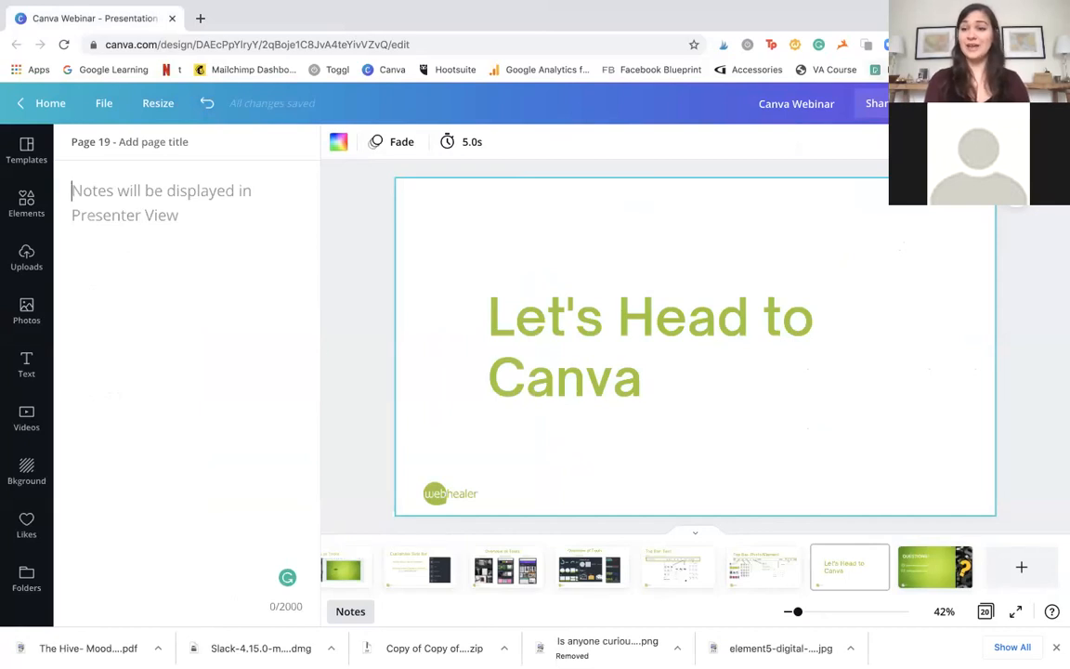
left_click(938, 103)
left_click(912, 247)
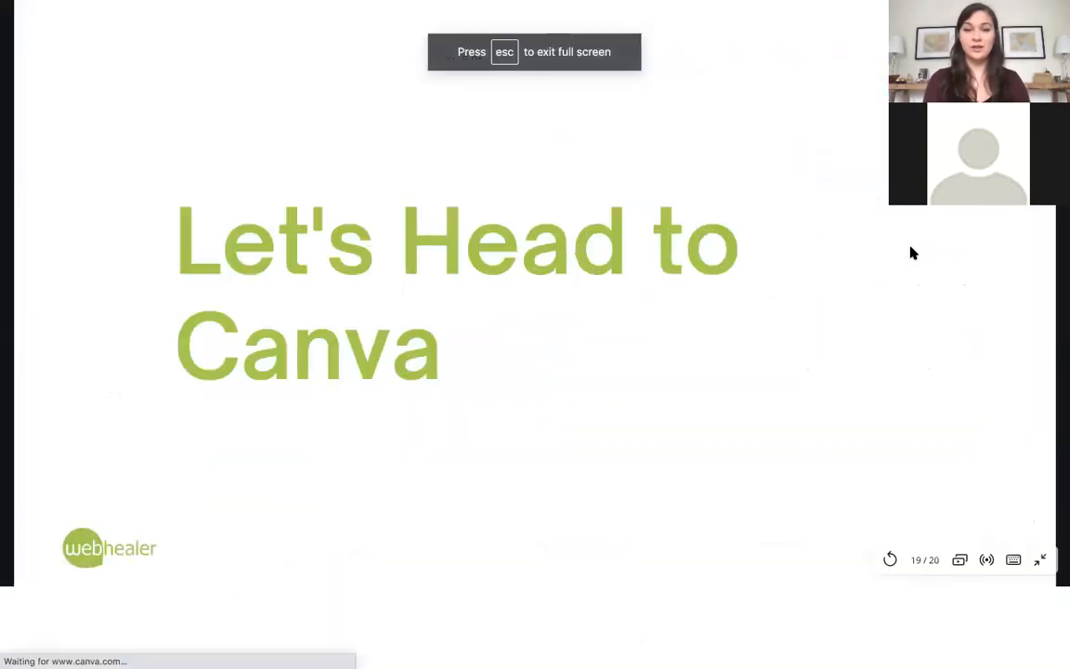
left_click(914, 267)
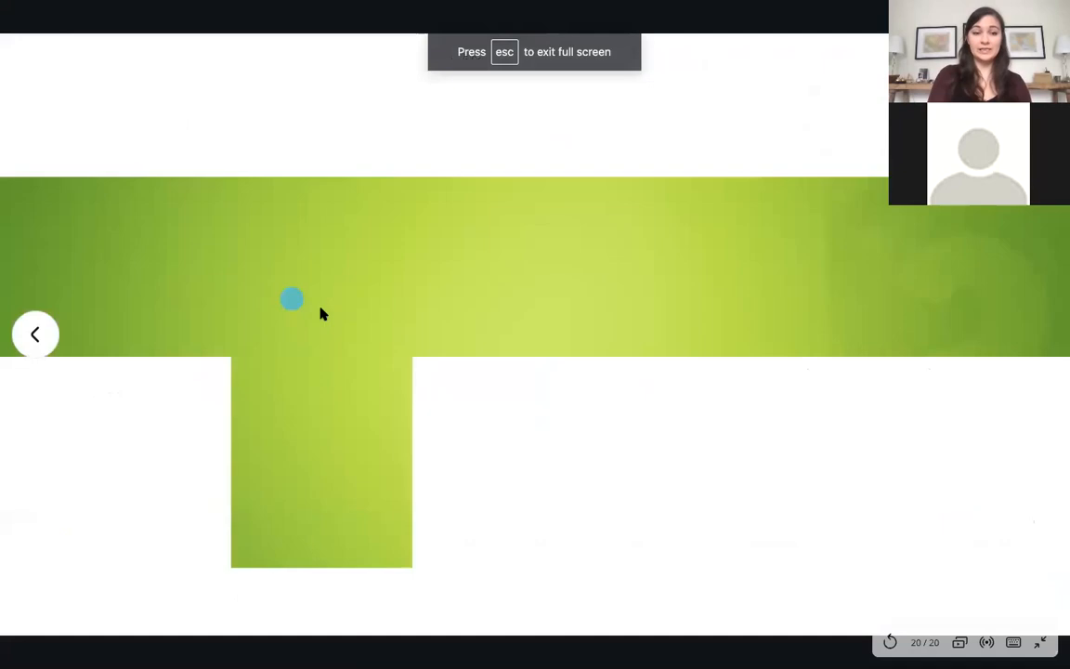